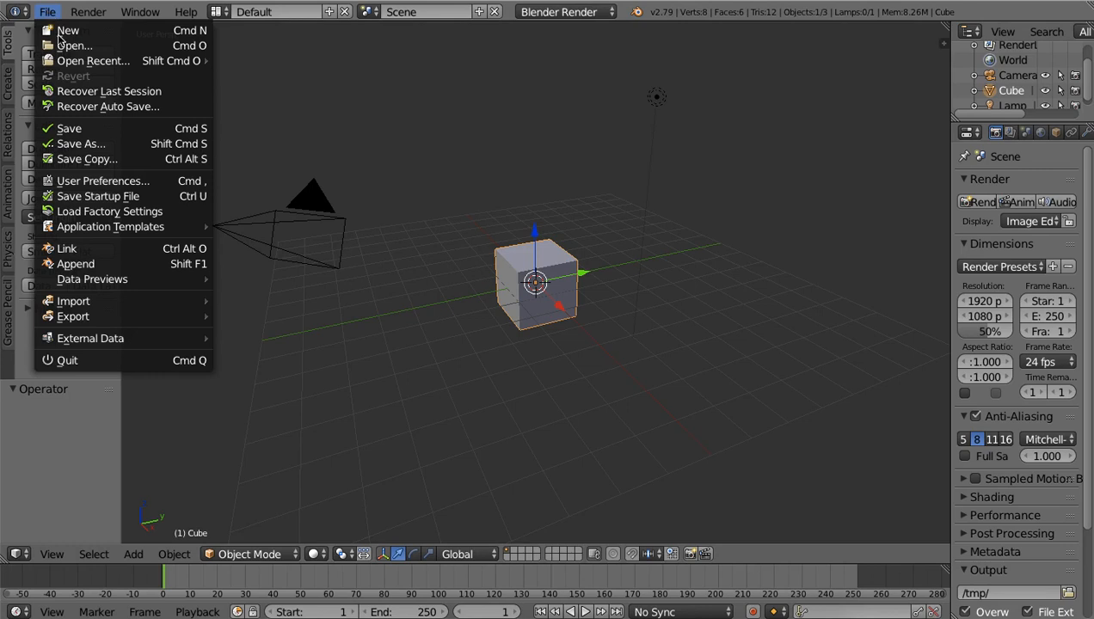
Step: Import the Wavefront model red_thing.obj from the Documents/game_models/red_thing folder
{"action": "mouse_move", "coordinate": [182, 306]}
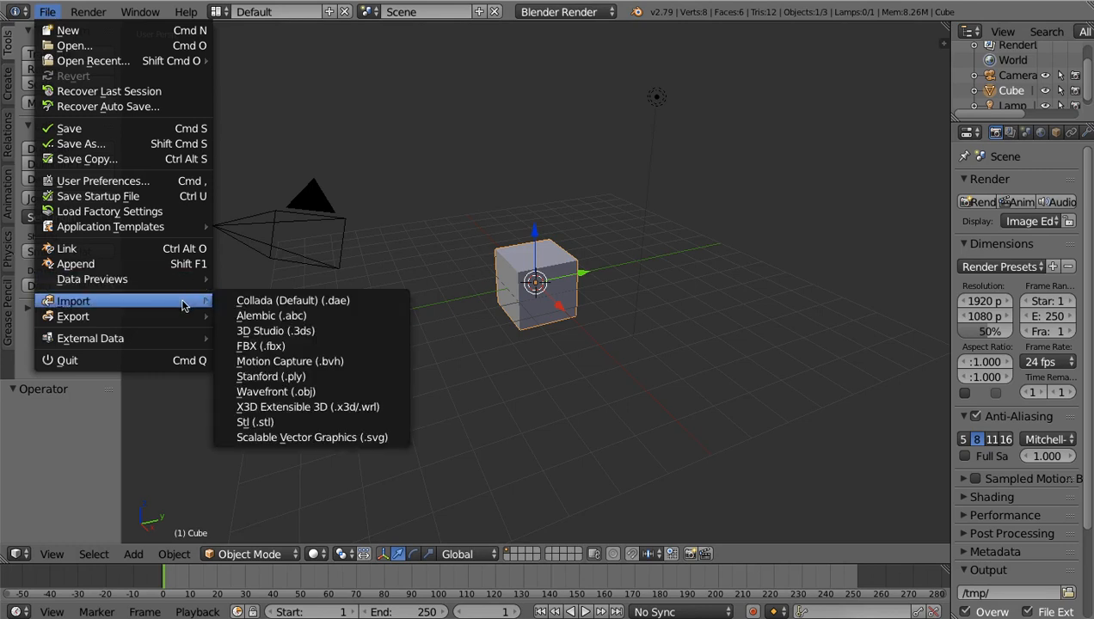
{"action": "left_click", "coordinate": [288, 394]}
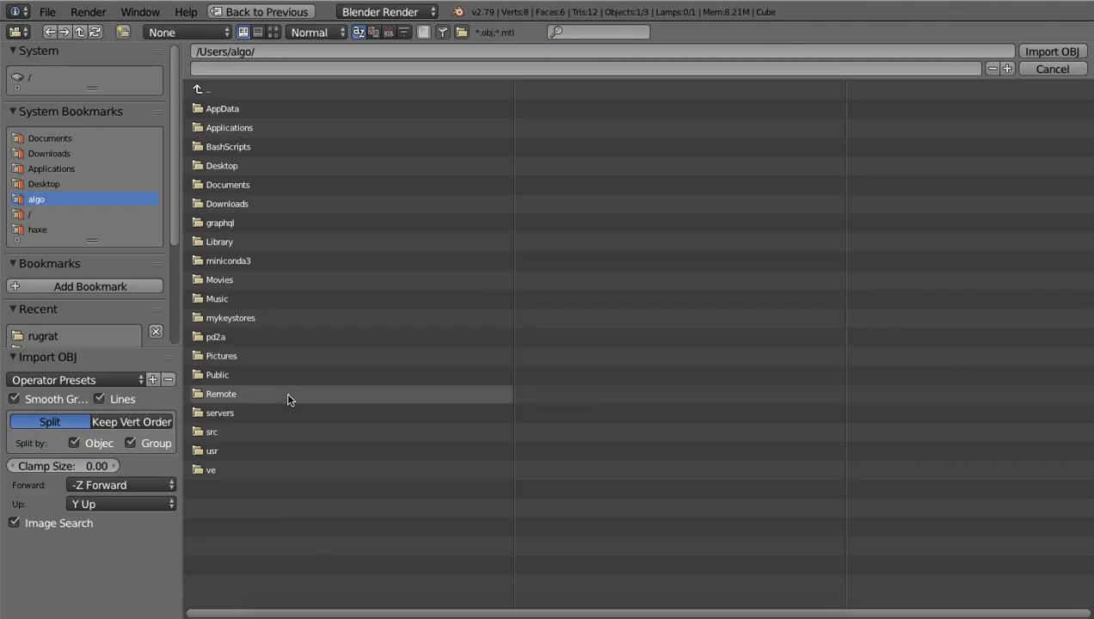
{"action": "left_click", "coordinate": [217, 188]}
{"action": "left_click", "coordinate": [222, 262]}
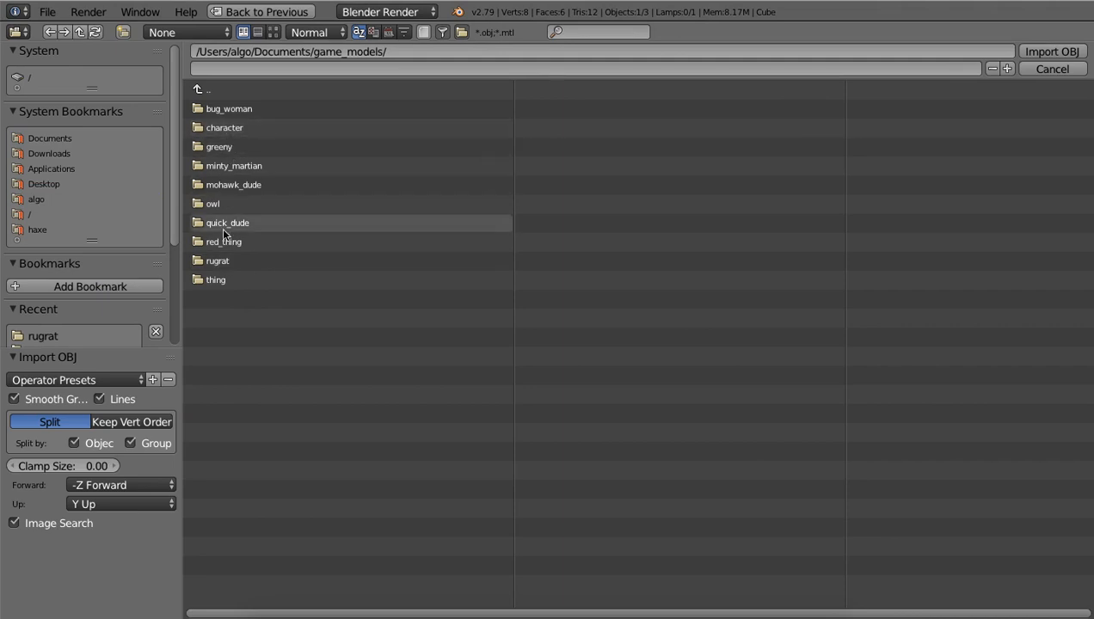
{"action": "left_click", "coordinate": [222, 243]}
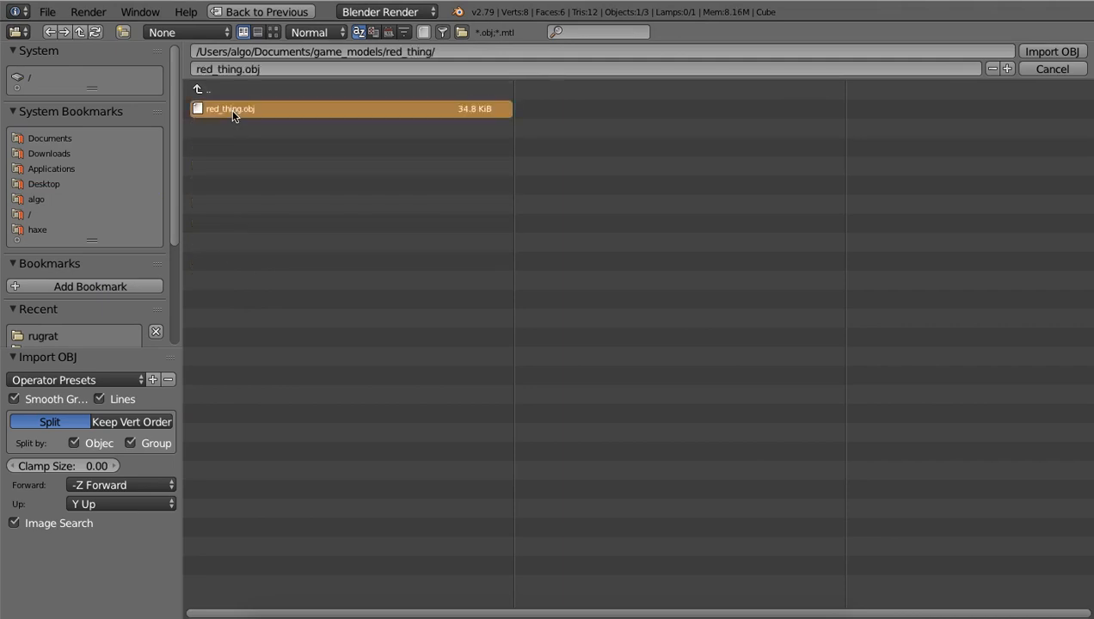
{"action": "double_click", "coordinate": [230, 109]}
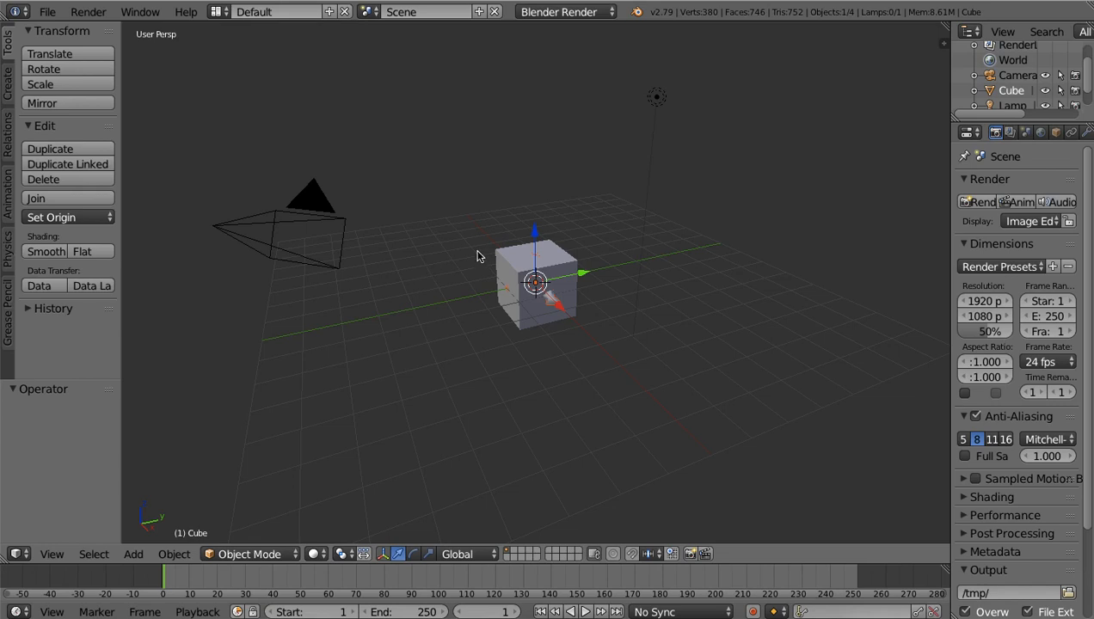
Step: Delete the default cube from the scene
{"action": "right_click", "coordinate": [555, 269]}
{"action": "key", "text": "x"}
{"action": "left_click", "coordinate": [555, 269]}
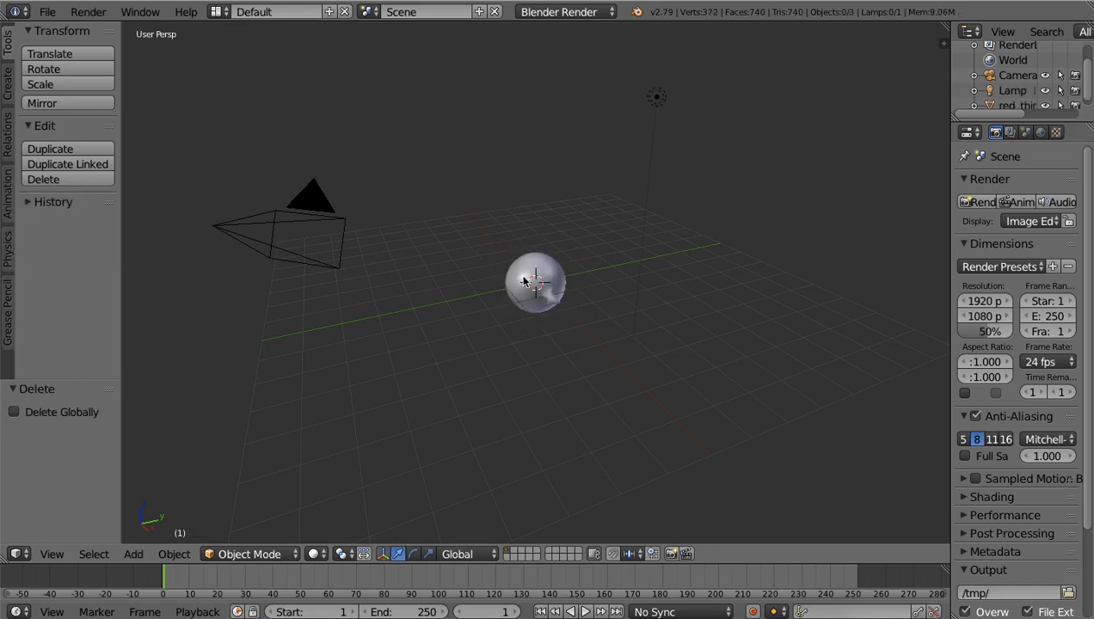
Step: Apply the texture image red_thing.png from the game_models/red_thing folder in Finder to the imported red_thing model
{"action": "left_click", "coordinate": [531, 269]}
{"action": "right_click", "coordinate": [531, 269]}
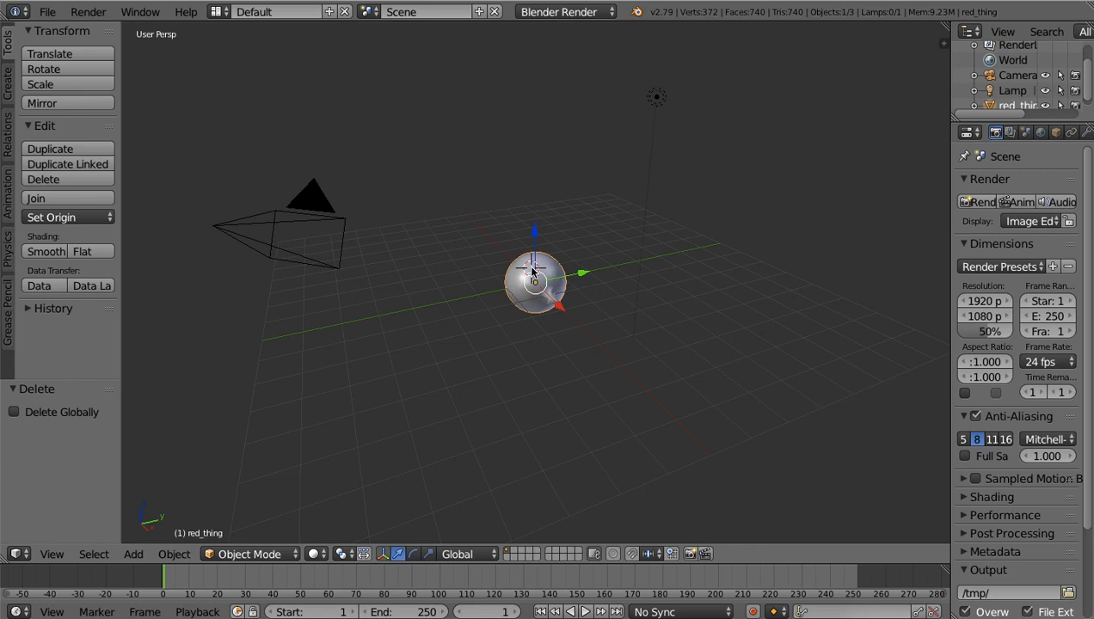
{"action": "left_click", "coordinate": [531, 268]}
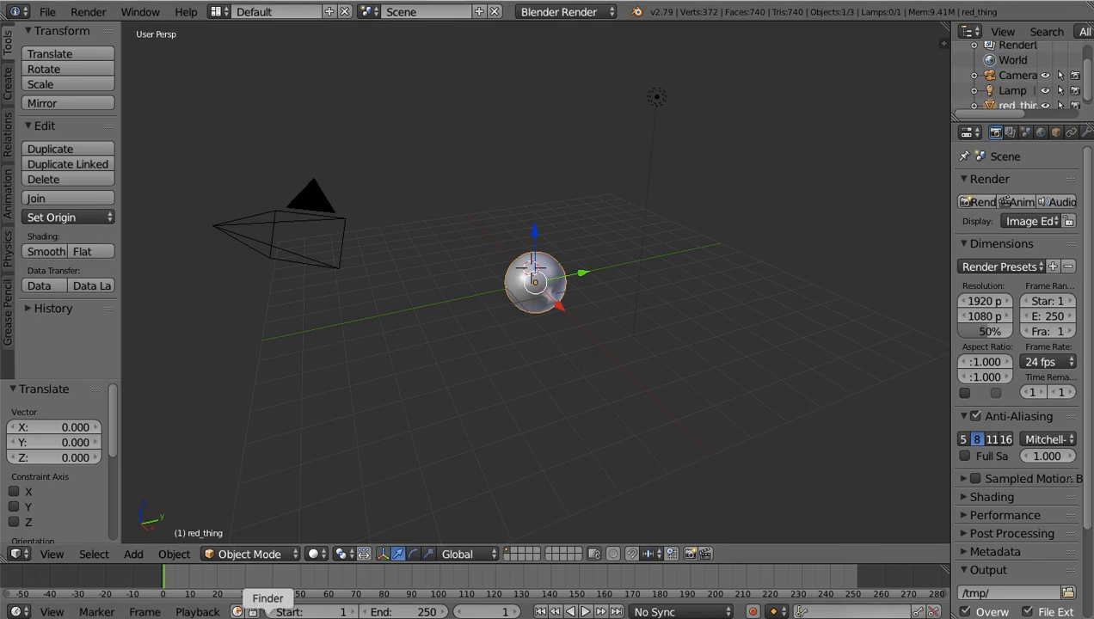
{"action": "left_click", "coordinate": [267, 615]}
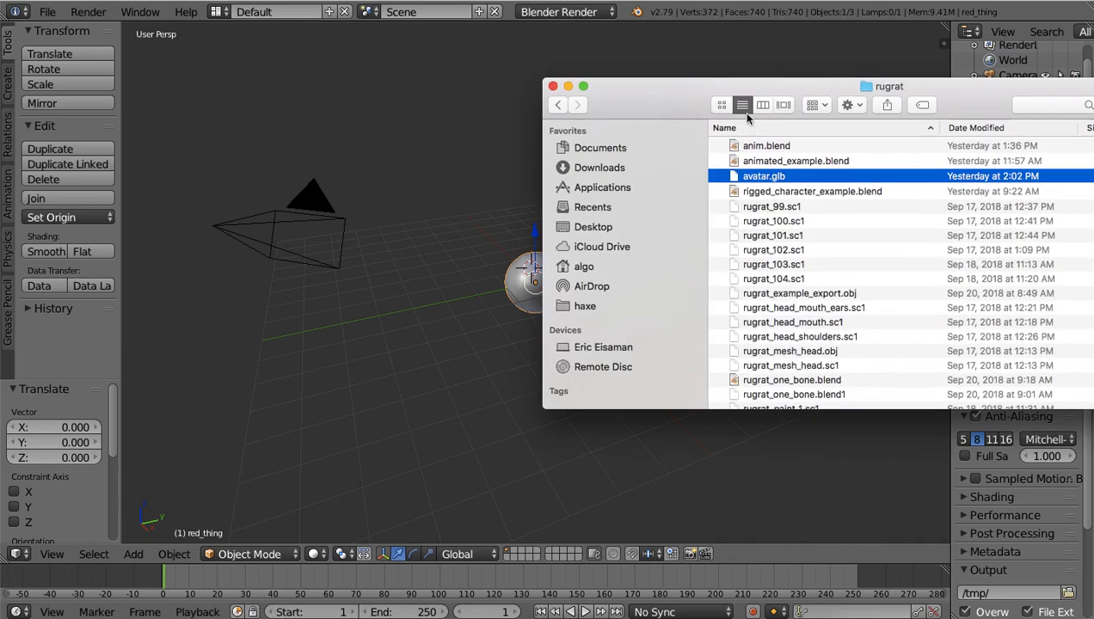
{"action": "left_click", "coordinate": [559, 105]}
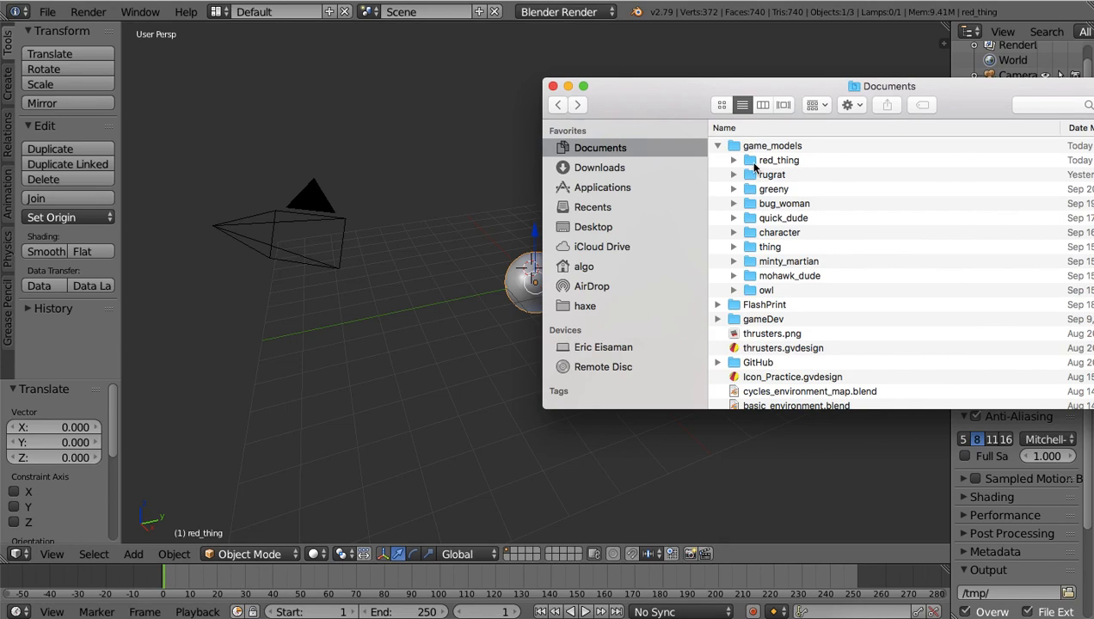
{"action": "double_click", "coordinate": [754, 163]}
{"action": "left_click_drag", "start_coordinate": [654, 86], "coordinate": [783, 150]}
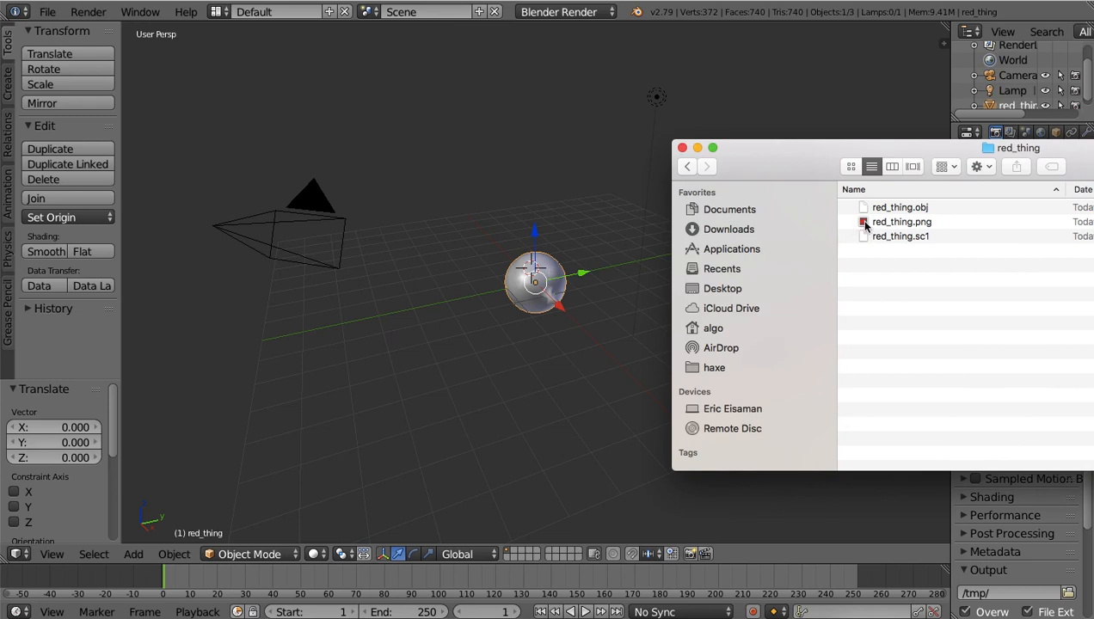
{"action": "left_click_drag", "start_coordinate": [861, 222], "coordinate": [549, 270]}
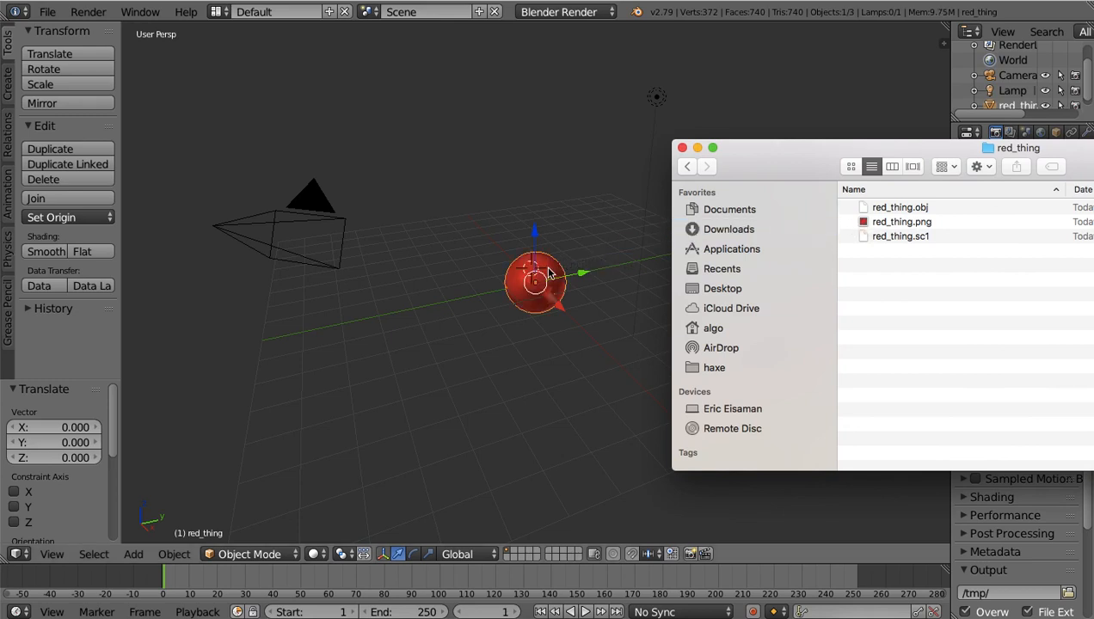
{"action": "left_click", "coordinate": [682, 148]}
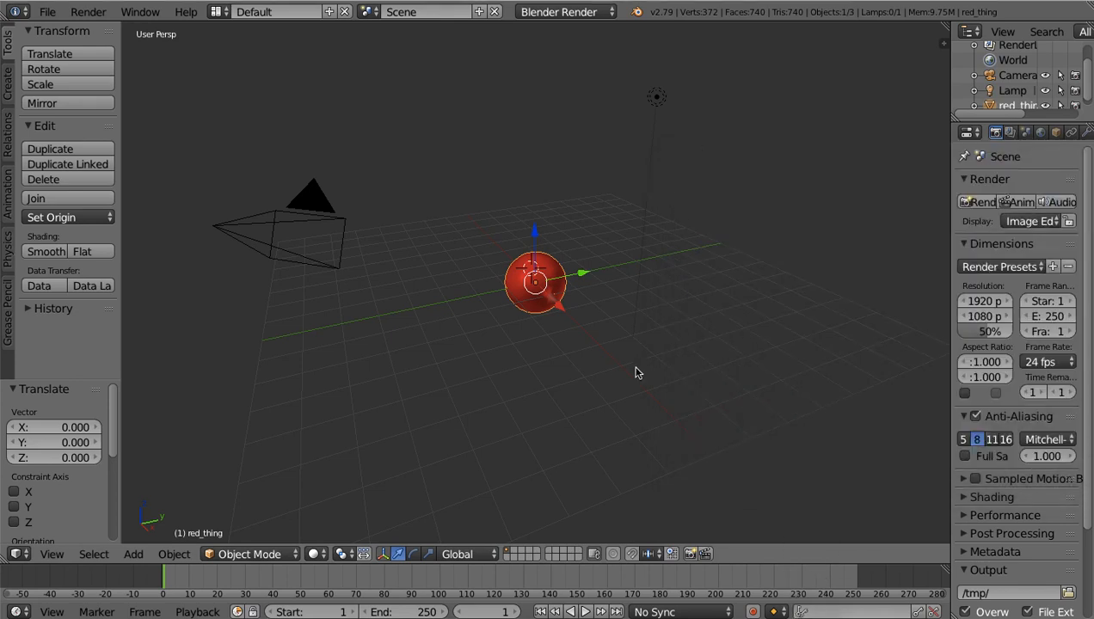
Step: Rotate the red_thing model 180° around the global X axis so its face is upright in front view
{"action": "scroll", "coordinate": [637, 372], "scroll_direction": "up", "scroll_amount": 6}
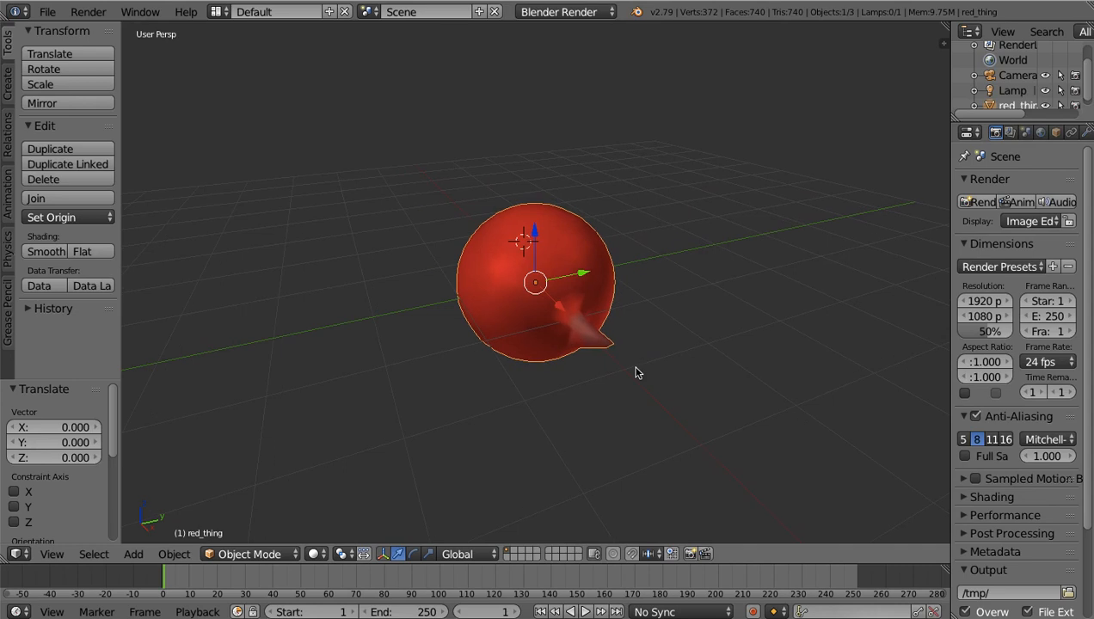
{"action": "key", "text": "KP_1"}
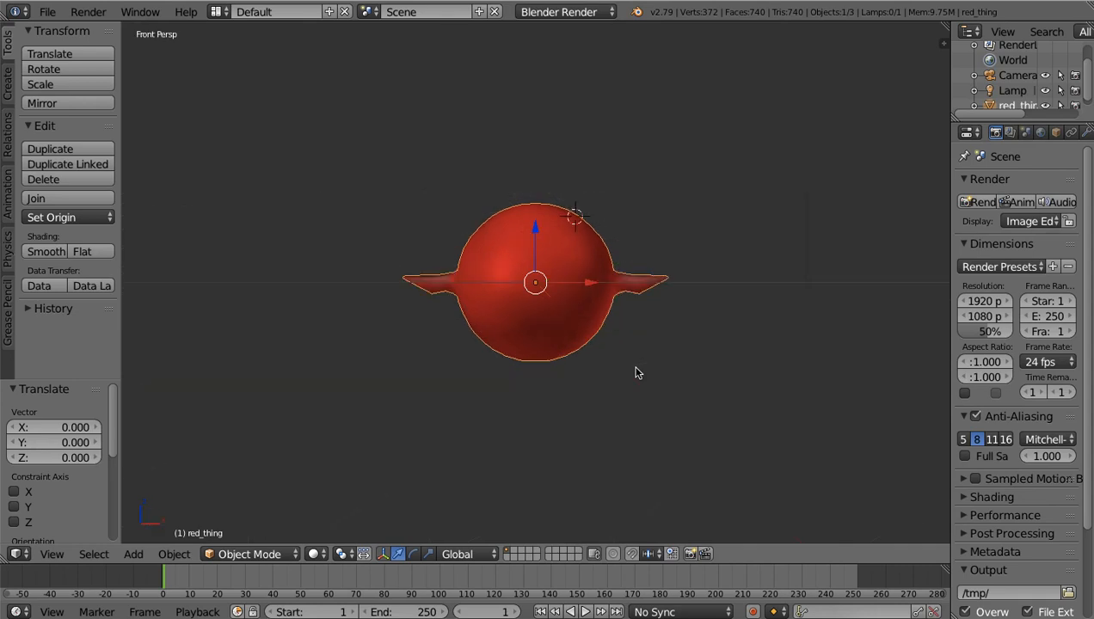
{"action": "key", "text": "ctrl+KP_1"}
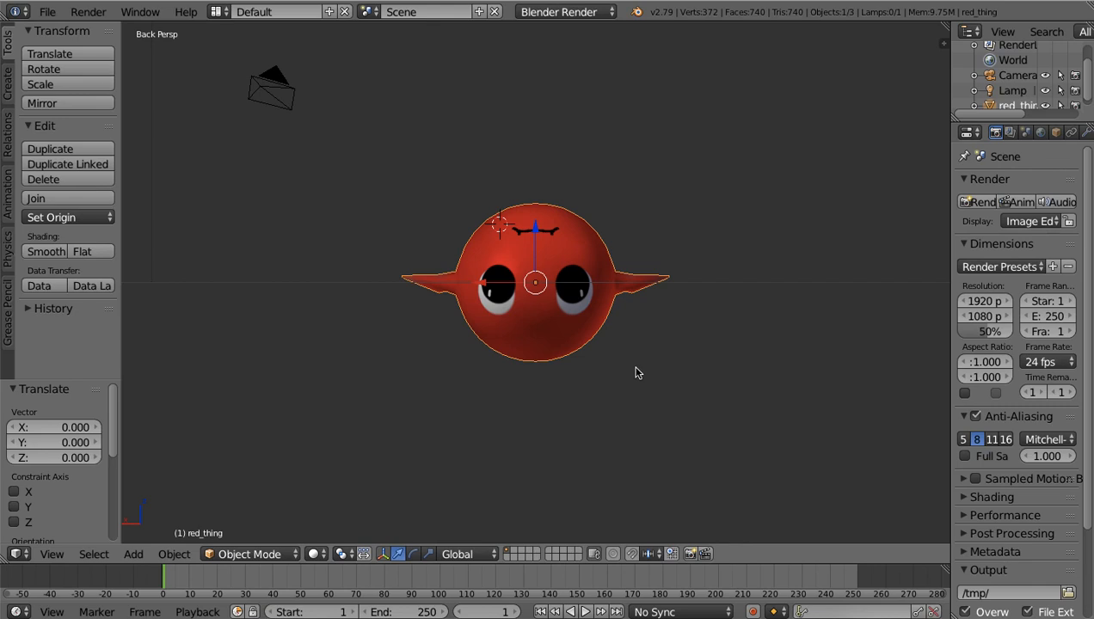
{"action": "key", "text": "KP_1"}
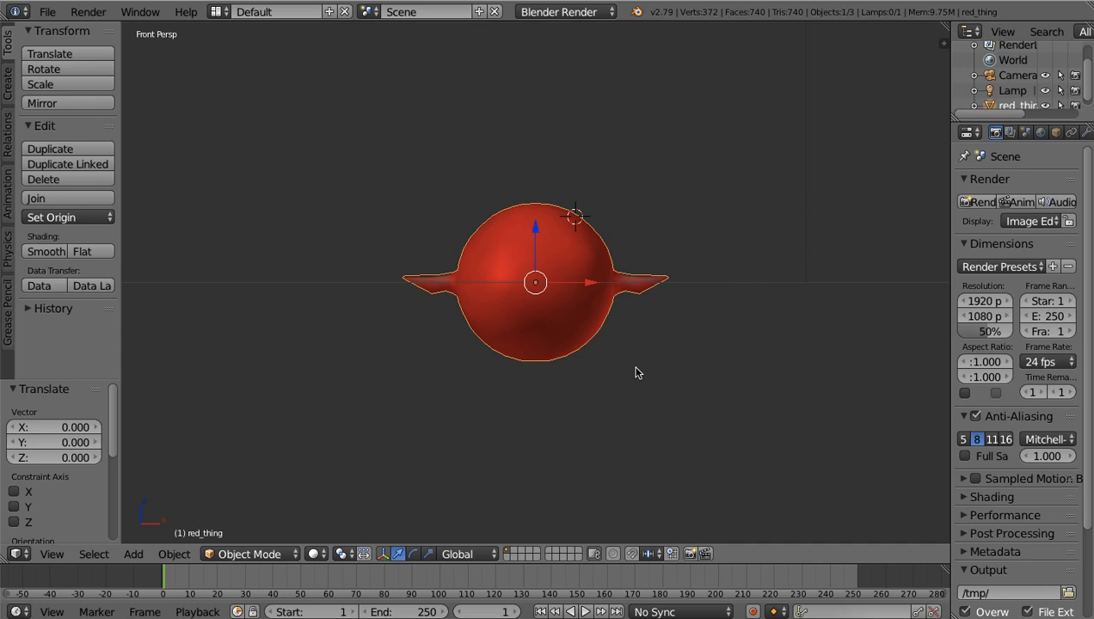
{"action": "key", "text": "r"}
{"action": "type", "text": "x"}
{"action": "type", "text": "180"}
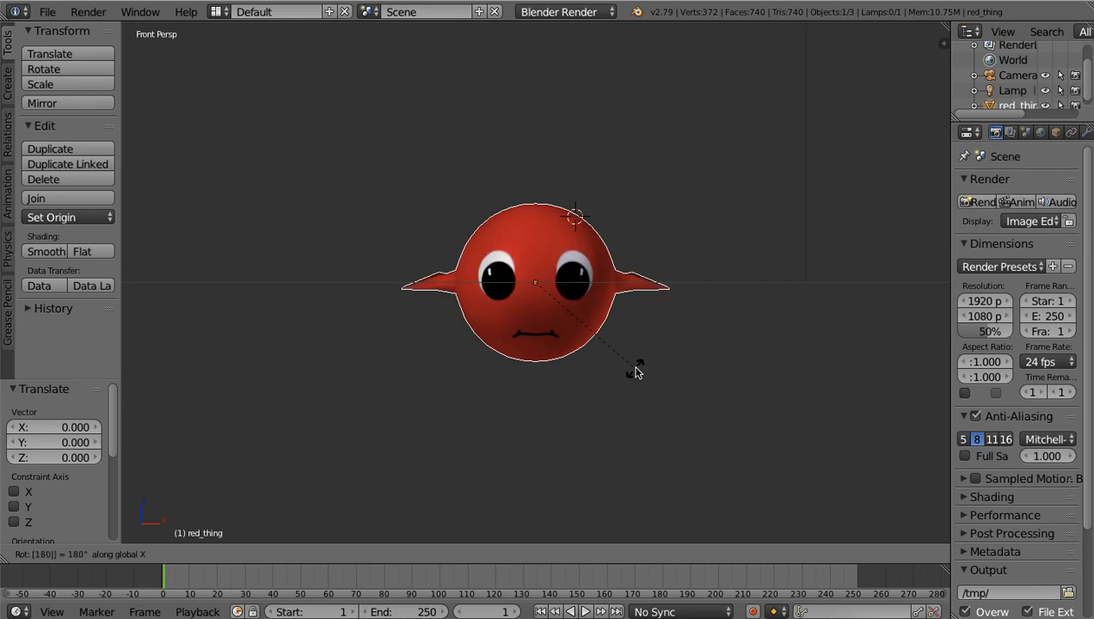
{"action": "key", "text": "Return"}
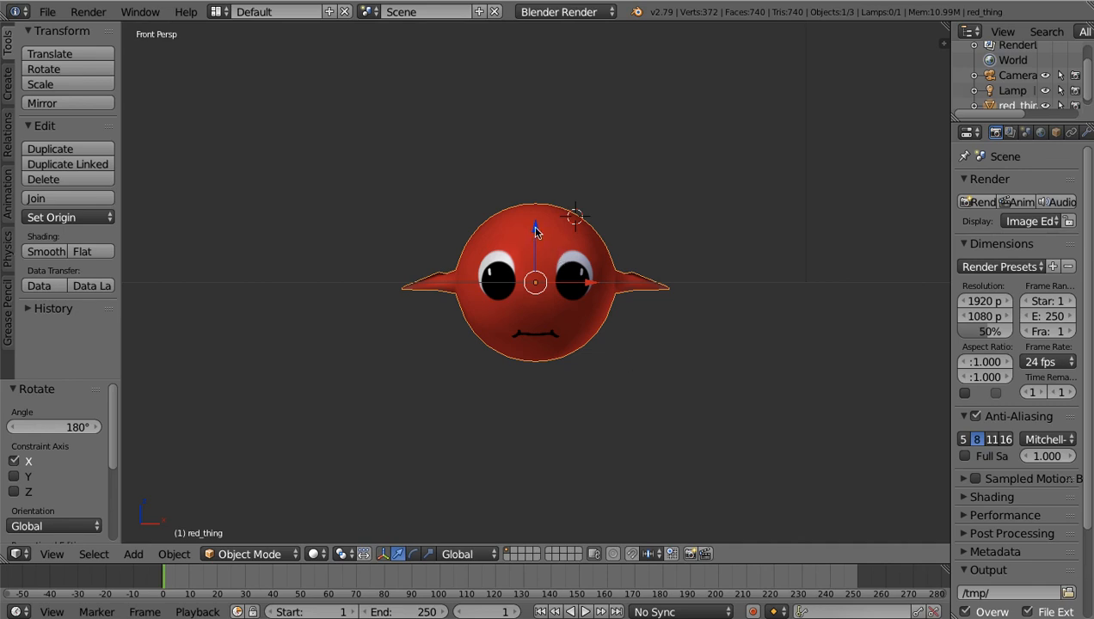
Step: Raise the red_thing model about 1.1 units along Z and show it in front orthographic view
{"action": "left_click_drag", "start_coordinate": [535, 231], "coordinate": [533, 143]}
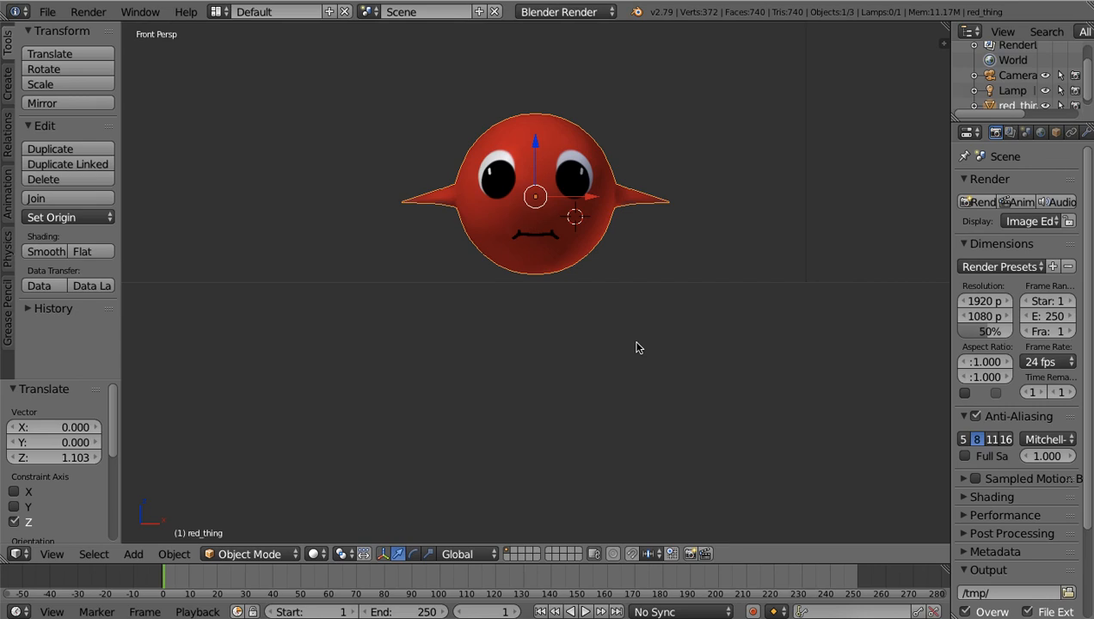
{"action": "middle_click_drag", "start_coordinate": [636, 348], "coordinate": [638, 48], "text": "shift"}
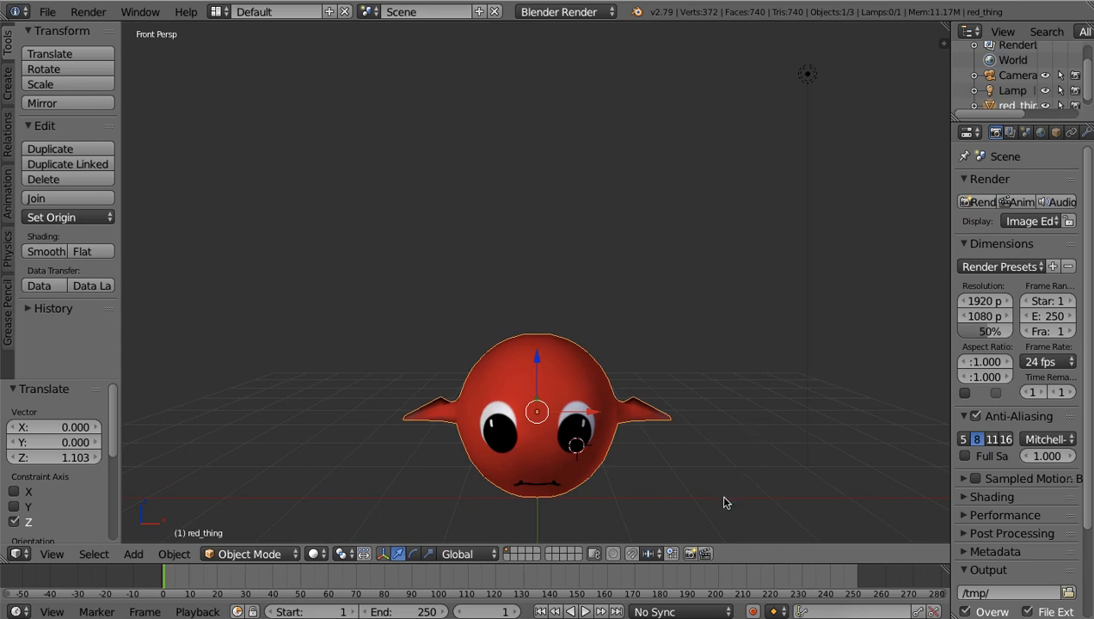
{"action": "middle_click_drag", "start_coordinate": [724, 503], "coordinate": [724, 465]}
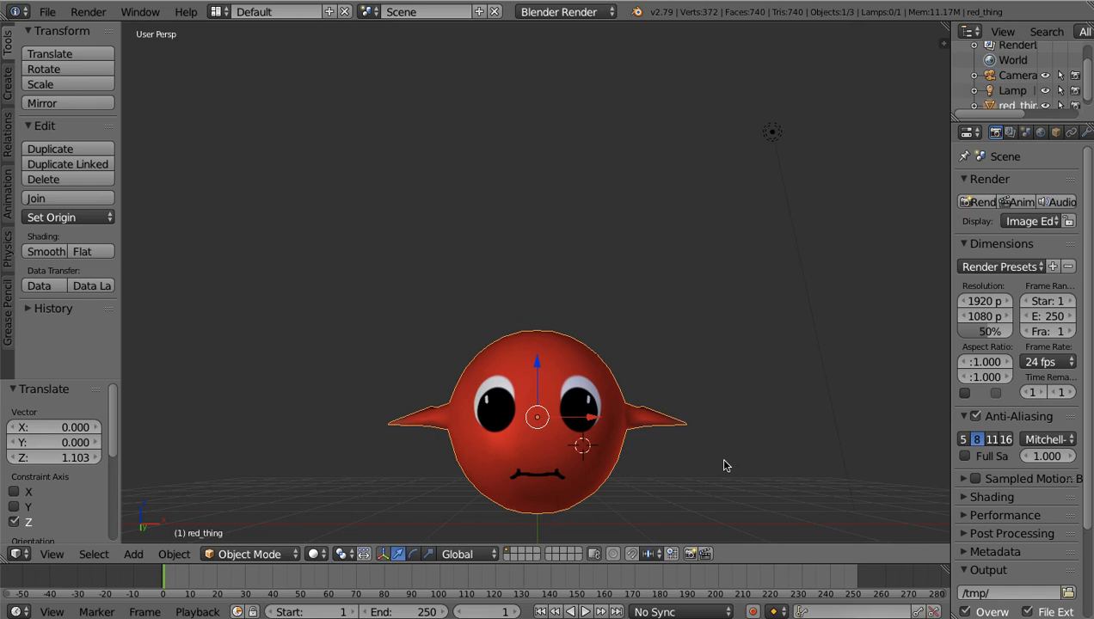
{"action": "key", "text": "KP_1"}
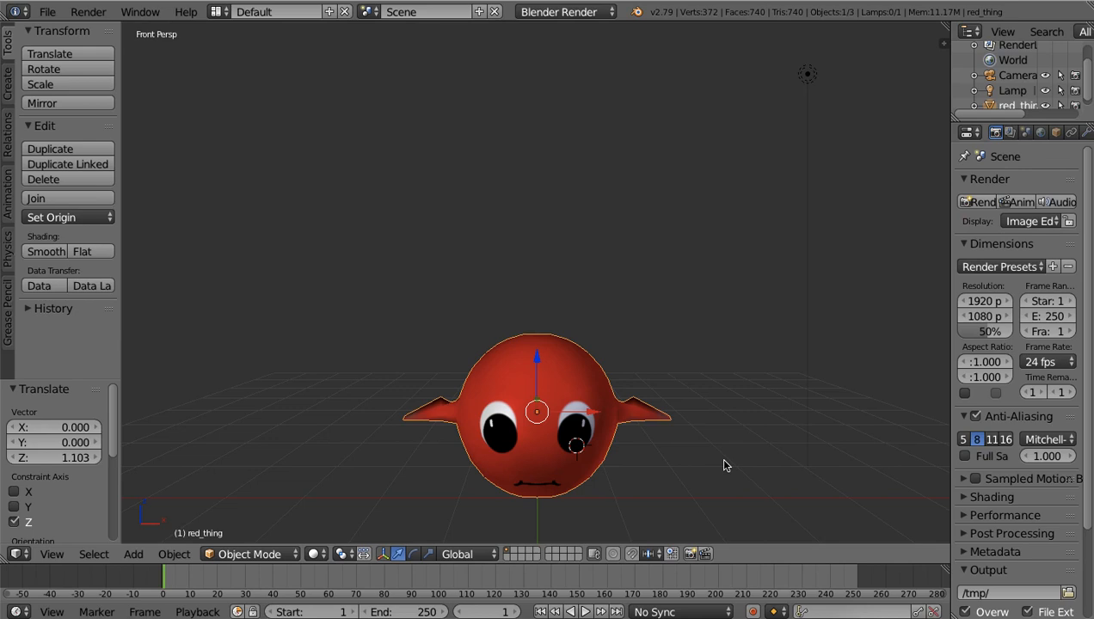
{"action": "key", "text": "KP_5"}
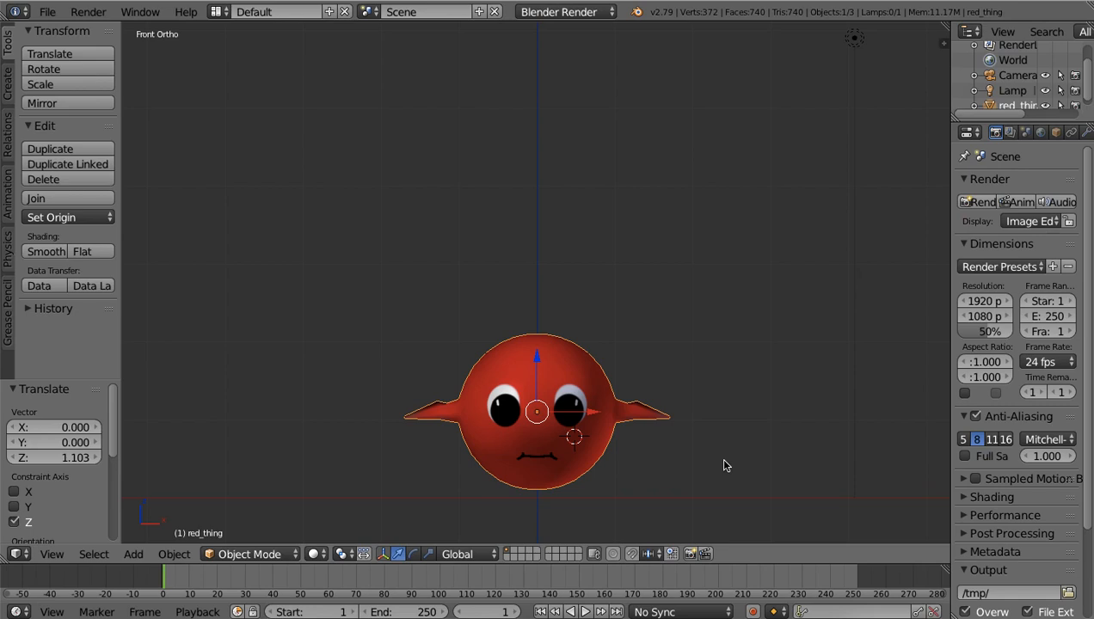
{"action": "scroll", "coordinate": [725, 465], "scroll_direction": "up", "scroll_amount": 4}
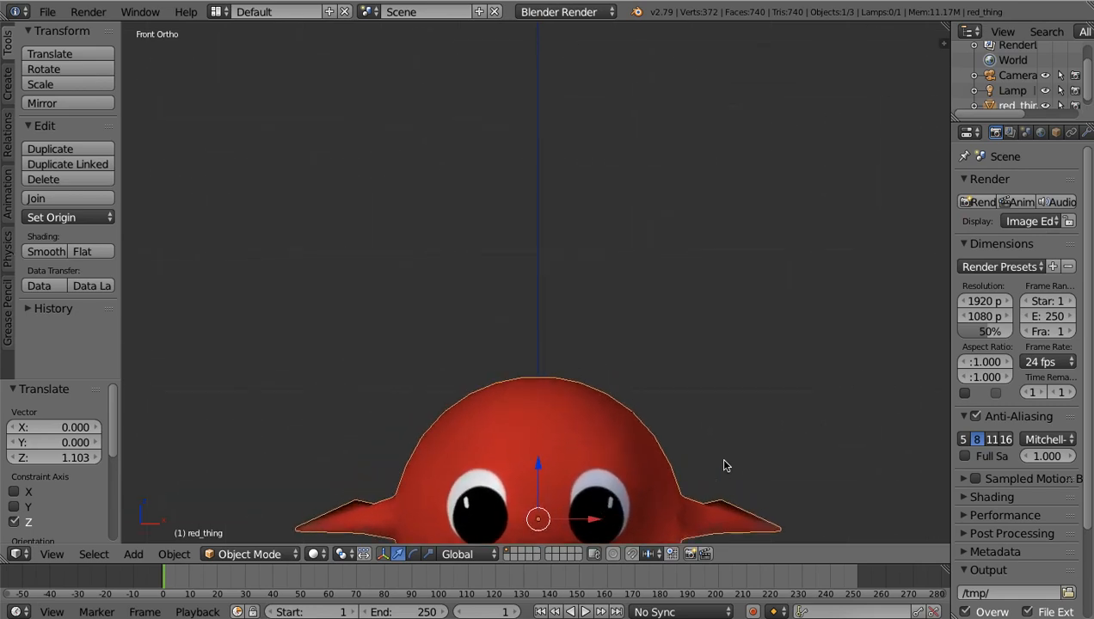
{"action": "scroll", "coordinate": [724, 461], "scroll_direction": "up", "scroll_amount": 1}
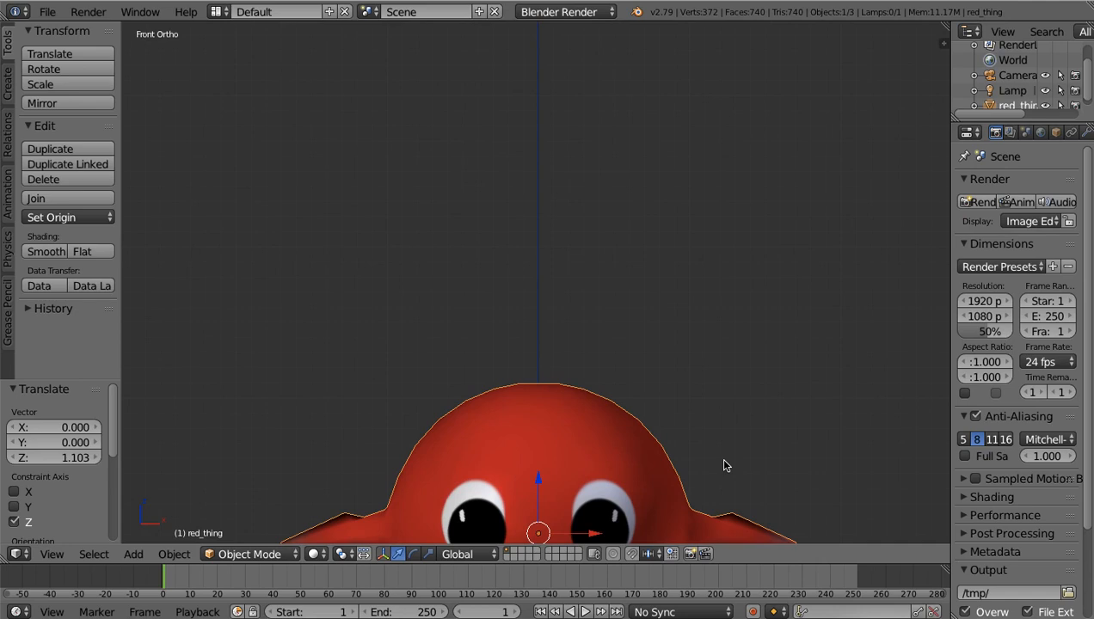
{"action": "middle_click_drag", "start_coordinate": [724, 465], "coordinate": [718, 233], "text": "shift"}
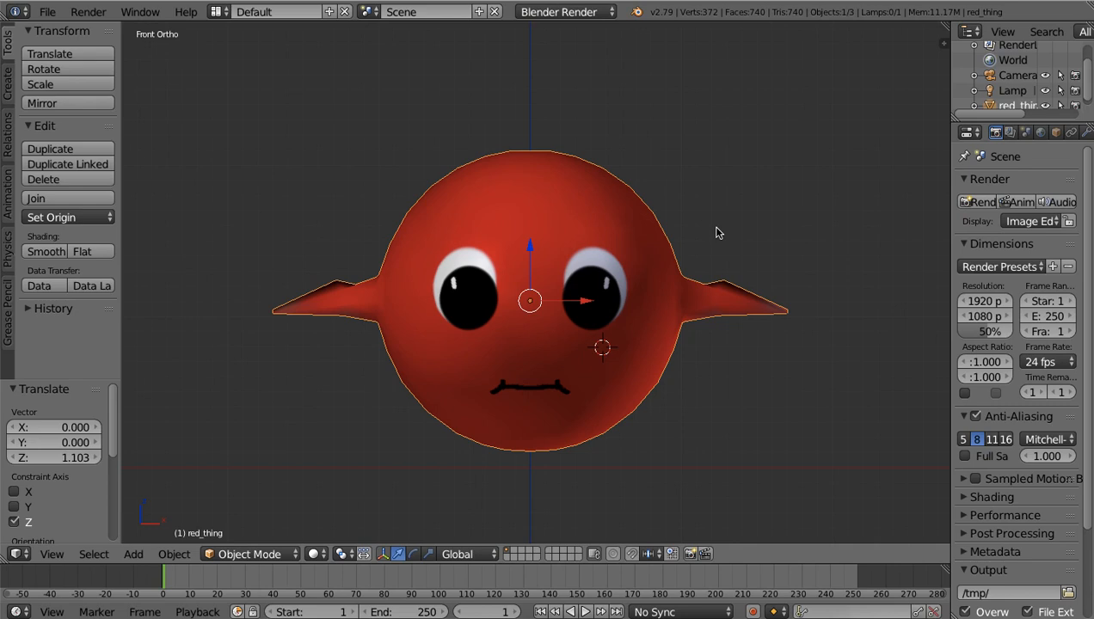
Step: Snap the 3D cursor to the scene center and add a single-bone armature there
{"action": "key", "text": "shift+s"}
{"action": "key", "text": "6"}
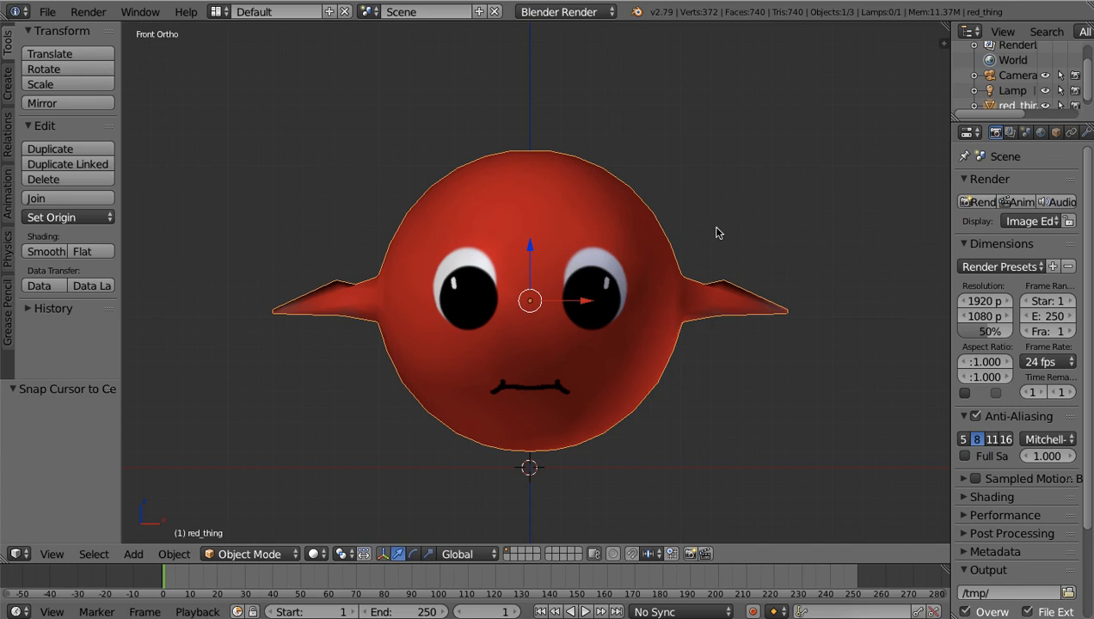
{"action": "key", "text": "shift+a"}
{"action": "mouse_move", "coordinate": [718, 230]}
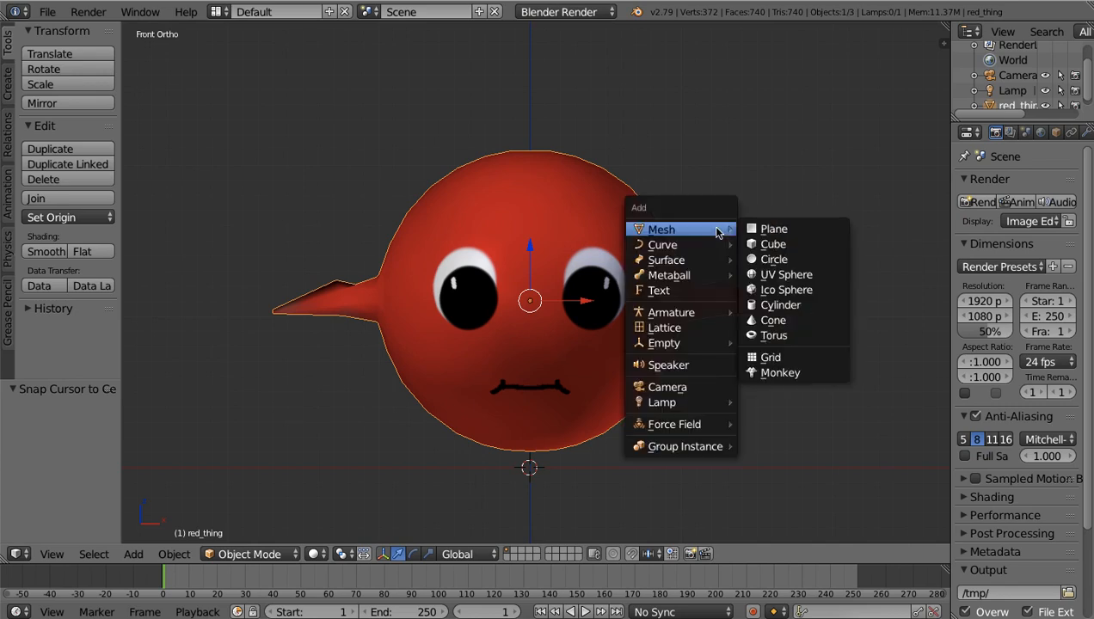
{"action": "mouse_move", "coordinate": [704, 315]}
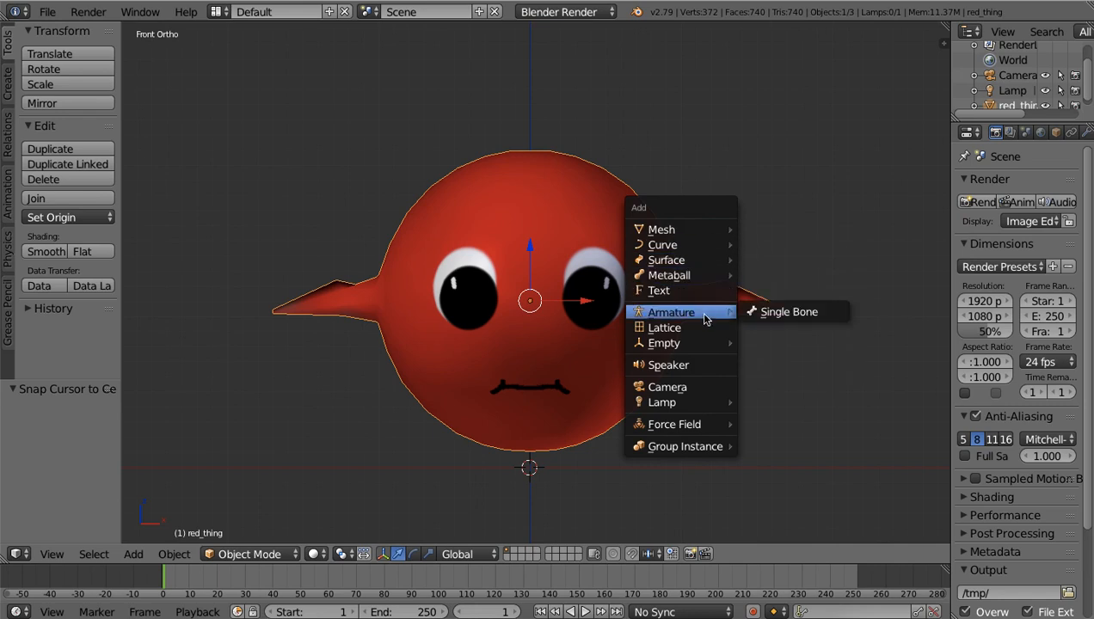
{"action": "left_click", "coordinate": [771, 318]}
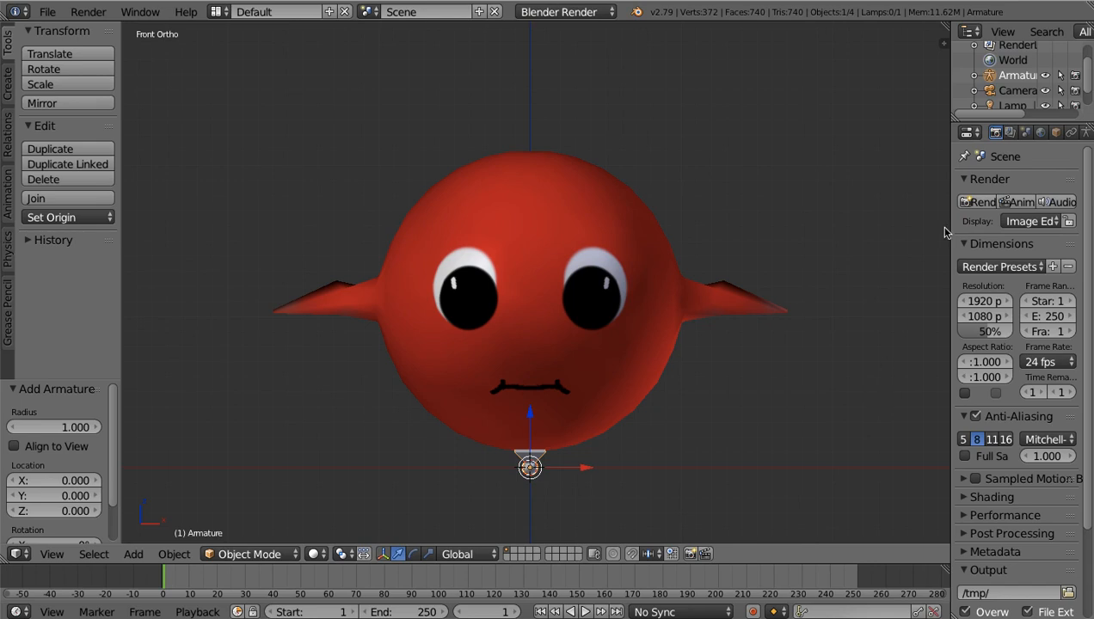
Step: Widen the properties area and enable X-Ray display for the armature object
{"action": "left_click_drag", "start_coordinate": [951, 228], "coordinate": [817, 227]}
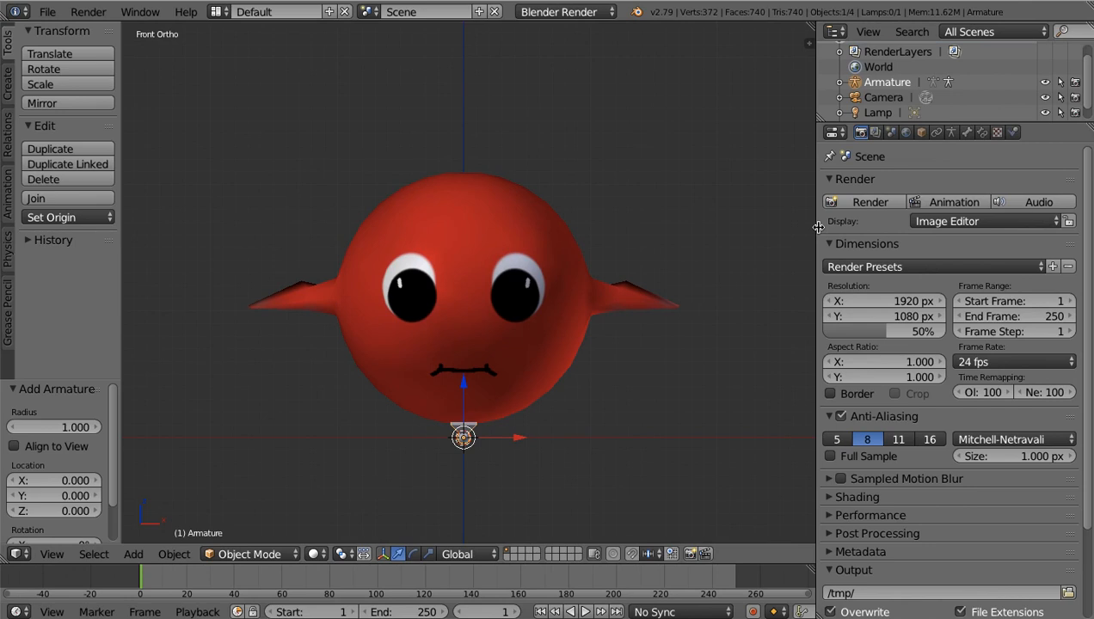
{"action": "left_click", "coordinate": [922, 133]}
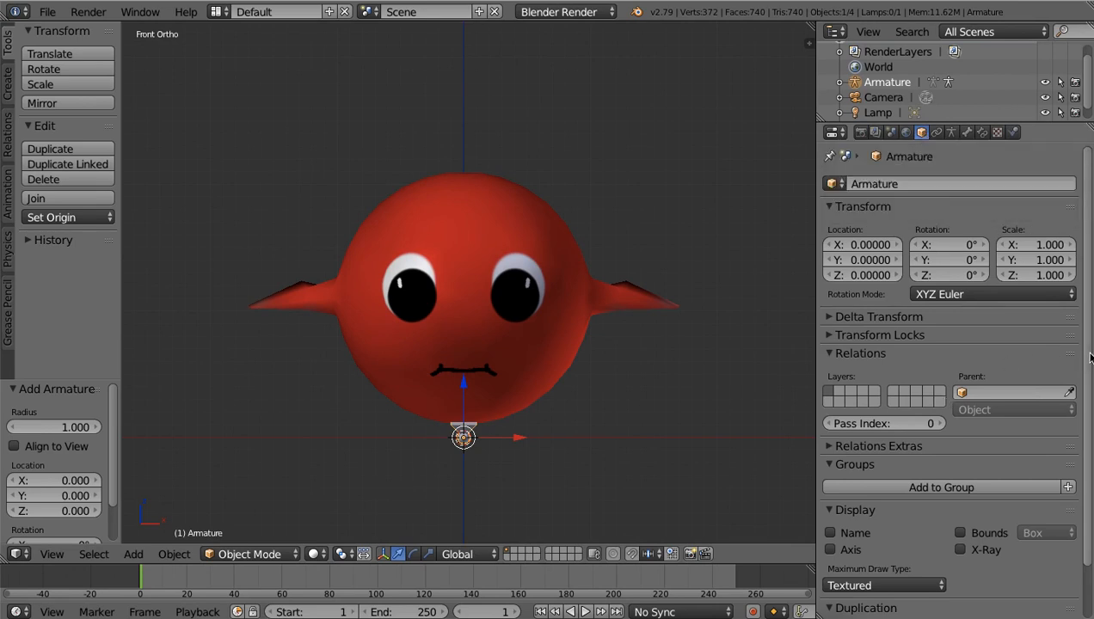
{"action": "scroll", "coordinate": [1084, 404], "scroll_direction": "down", "scroll_amount": 3}
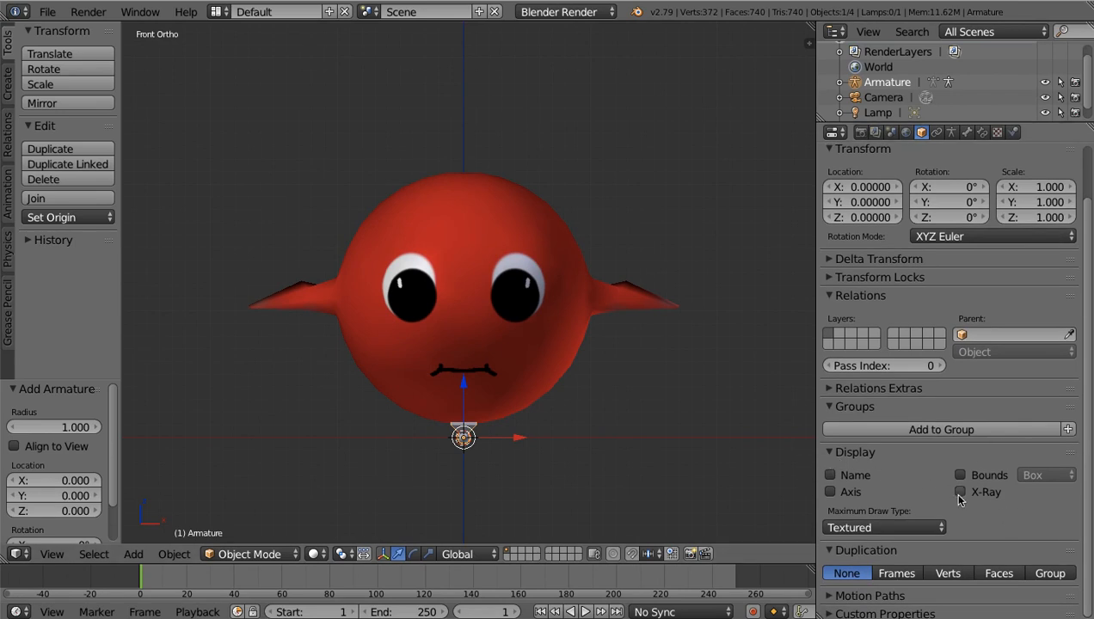
{"action": "left_click", "coordinate": [959, 497]}
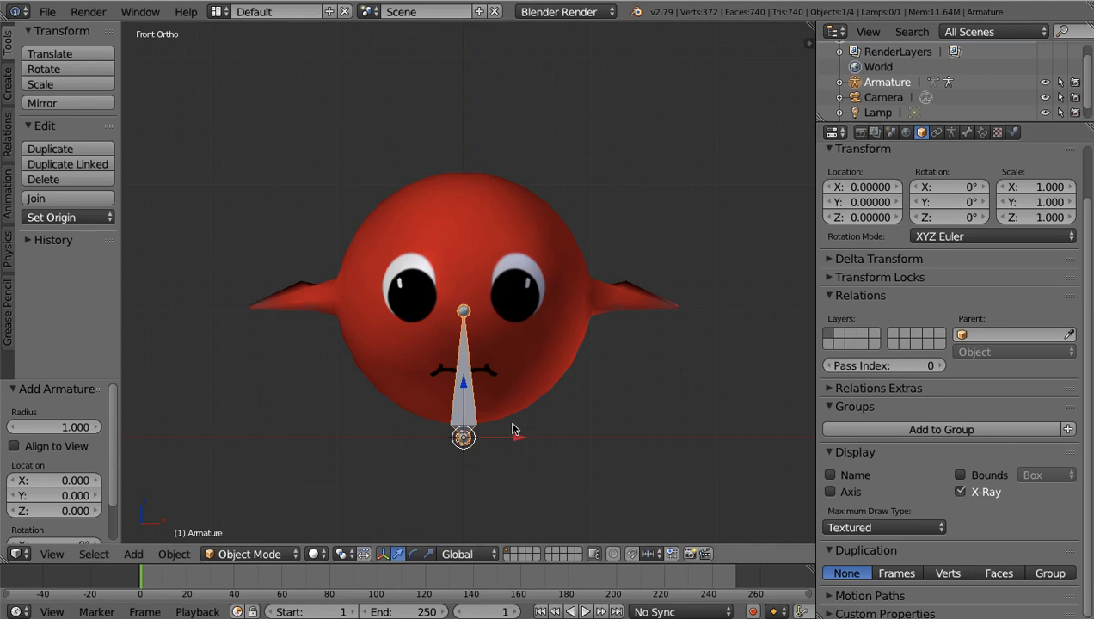
Step: With X-Ray off, raise the armature about 0.162 units along Z to the body's underside, check it from below and above, and re-enable X-Ray
{"action": "left_click", "coordinate": [961, 492]}
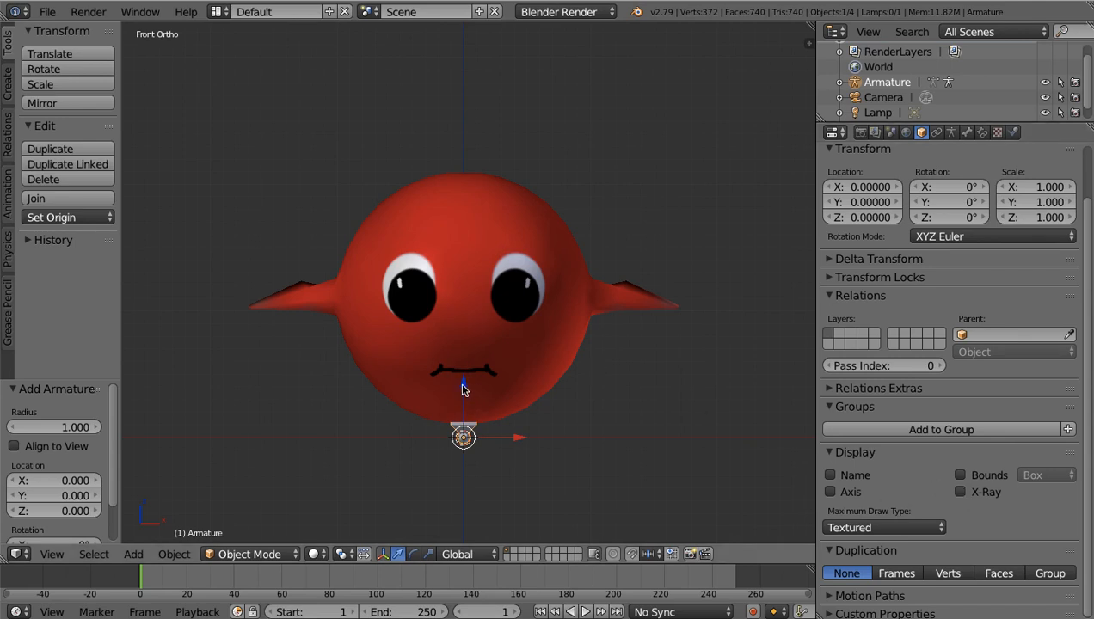
{"action": "left_click_drag", "start_coordinate": [461, 390], "coordinate": [462, 368]}
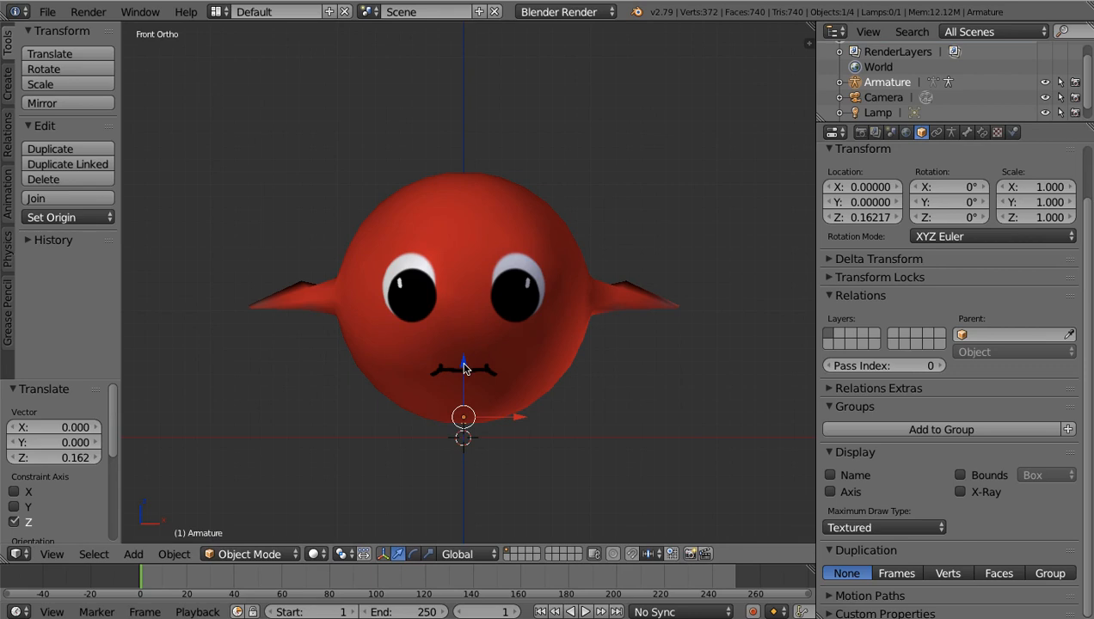
{"action": "key", "text": "ctrl+KP_1"}
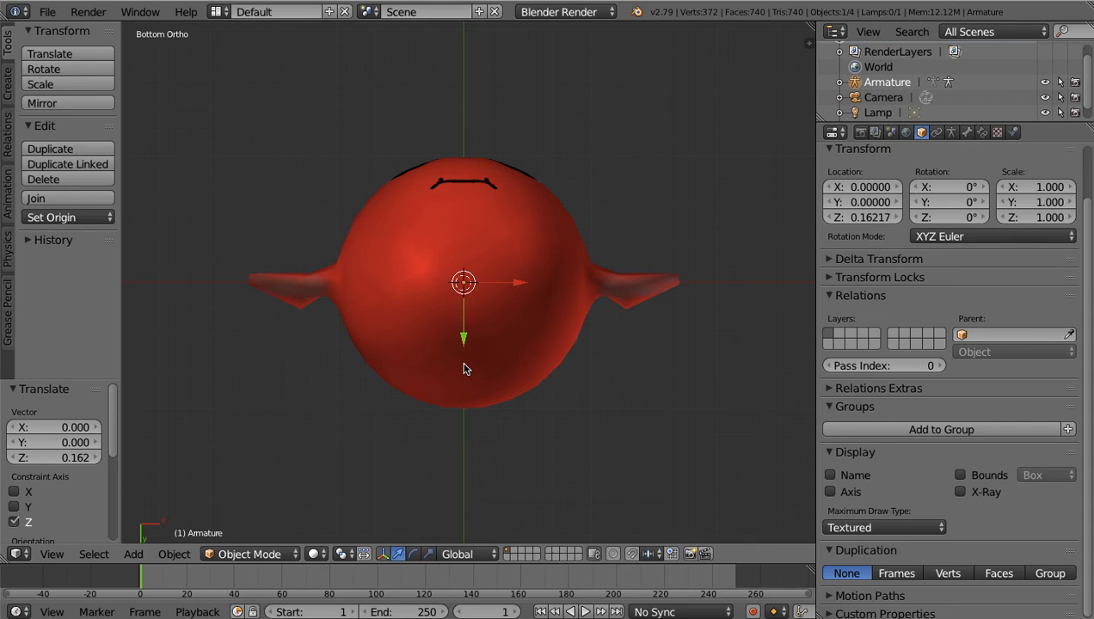
{"action": "key", "text": "KP_7"}
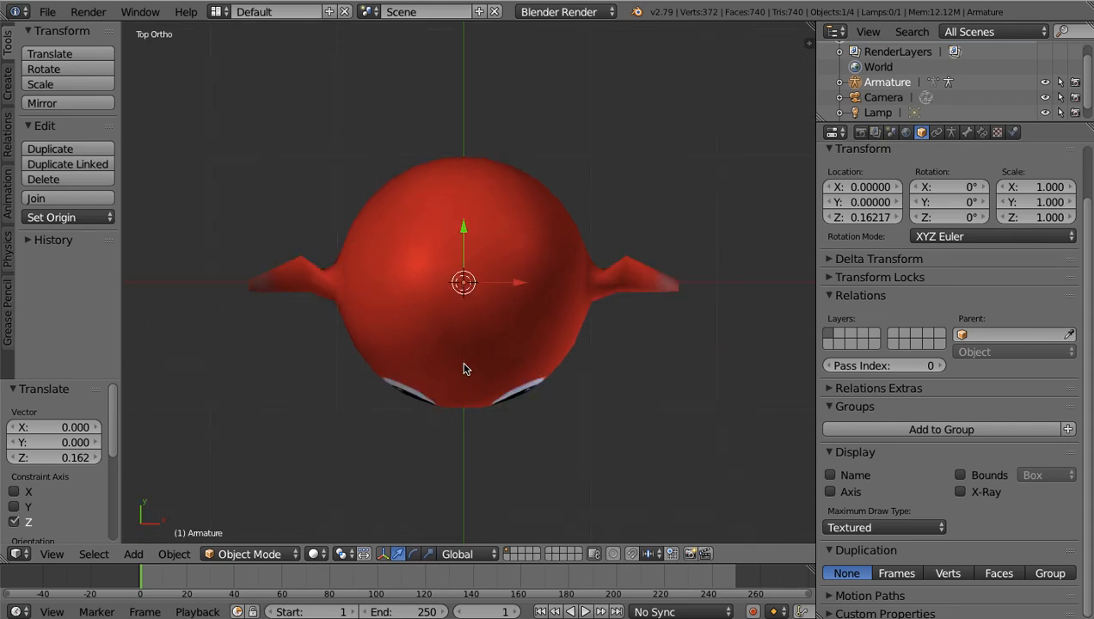
{"action": "key", "text": "KP_1"}
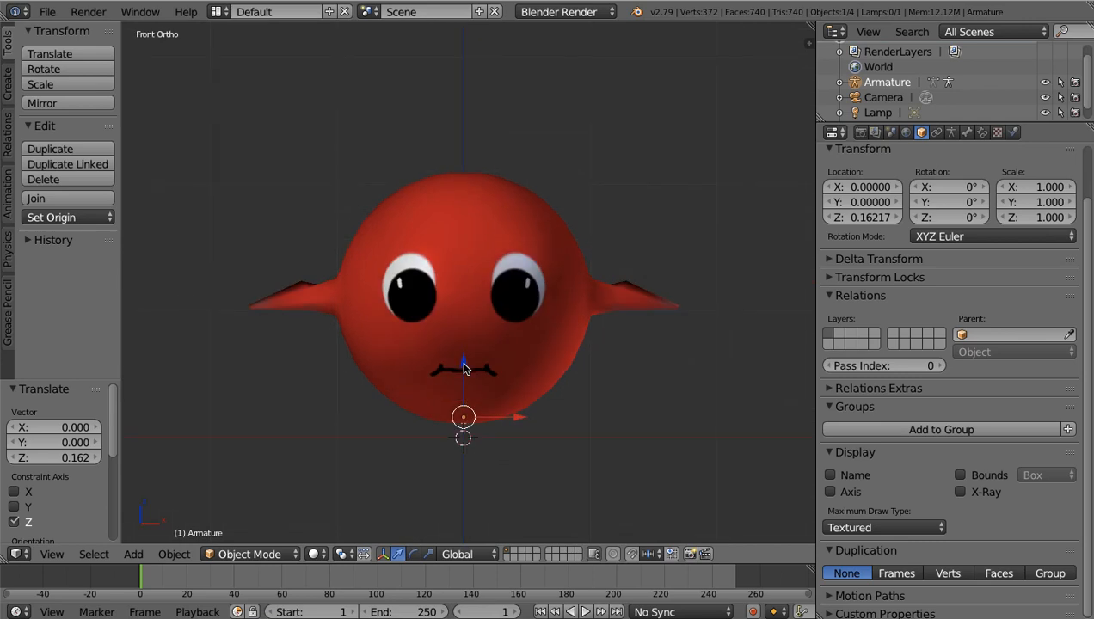
{"action": "left_click", "coordinate": [960, 492]}
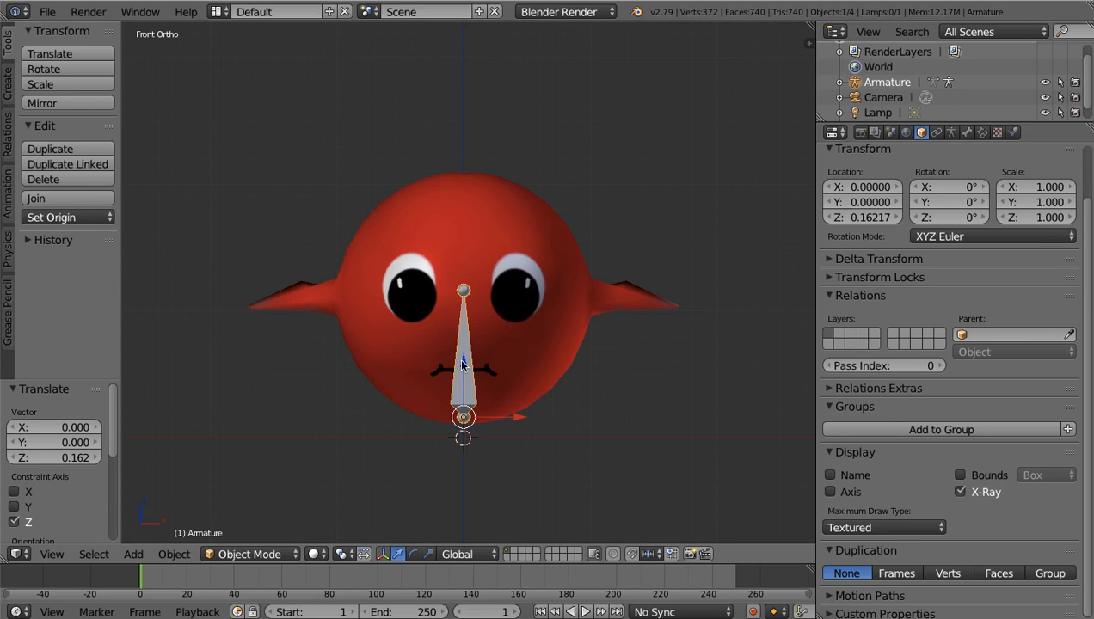
Step: Stretch the armature along the Z axis by a factor of about 1.163
{"action": "key", "text": "s"}
{"action": "key", "text": "z"}
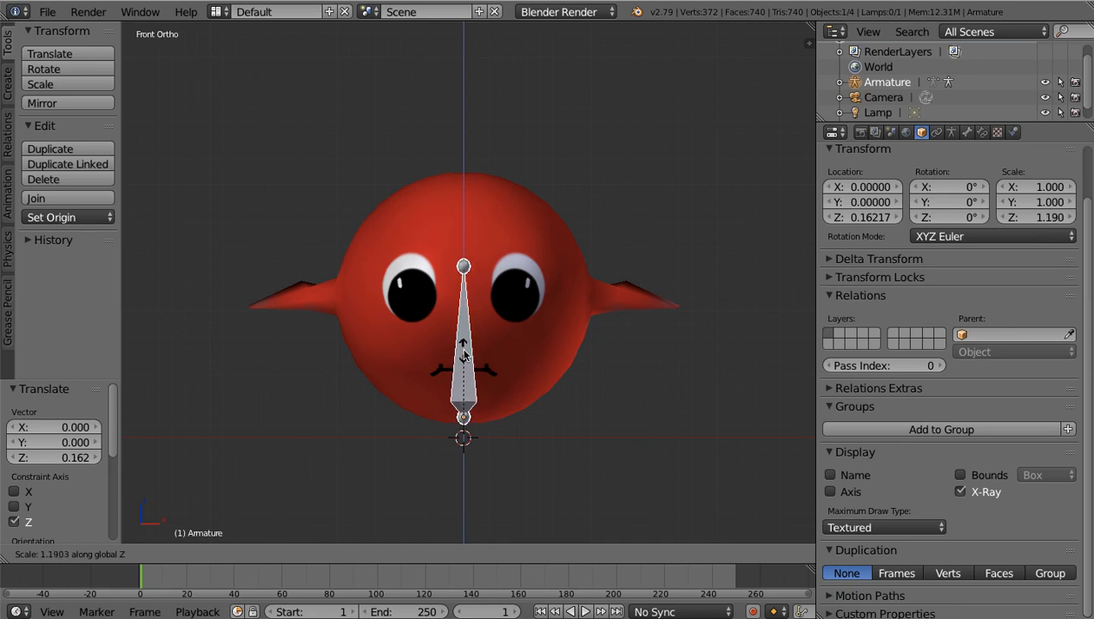
{"action": "left_click", "coordinate": [463, 354]}
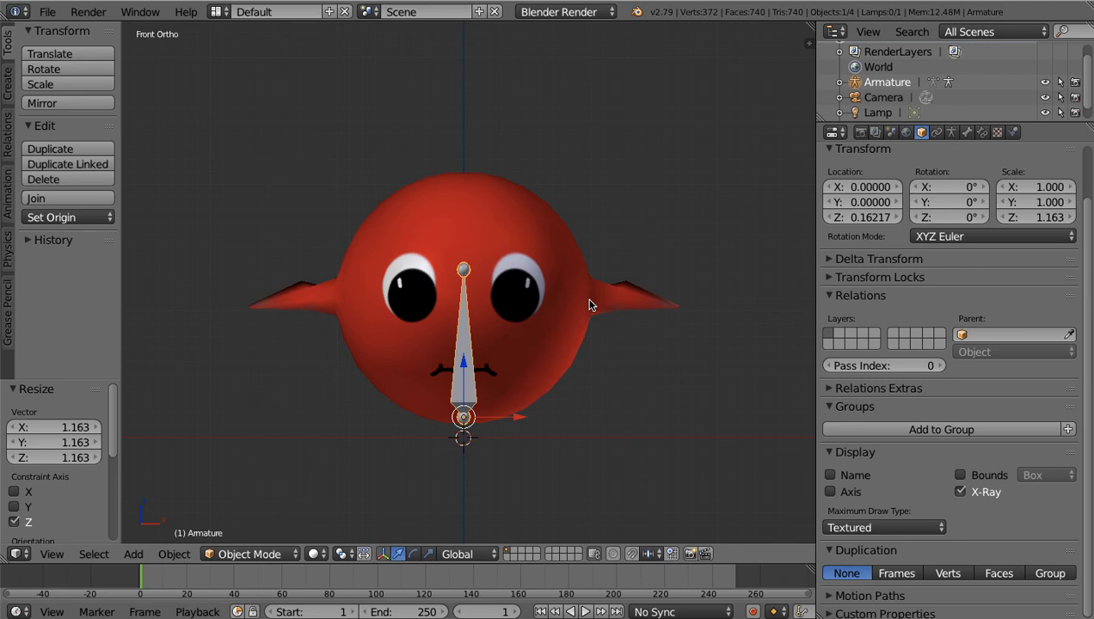
Step: Enter the armature's Edit Mode and add a bone at the root of the fin on the +X side
{"action": "key", "text": "Tab"}
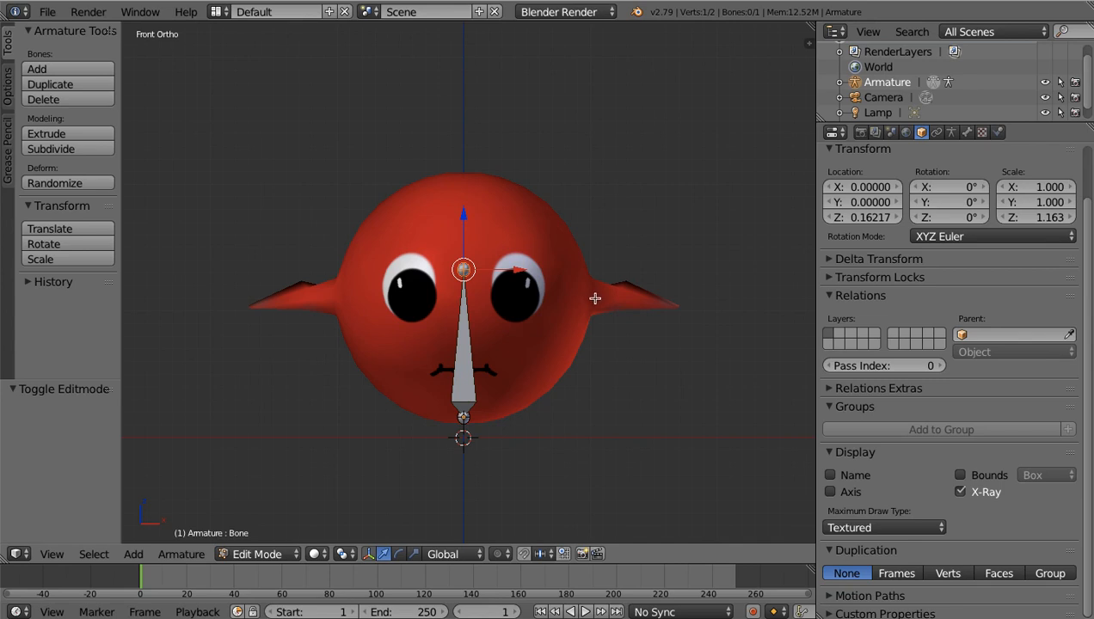
{"action": "left_click", "coordinate": [594, 297]}
{"action": "key", "text": "shift+a"}
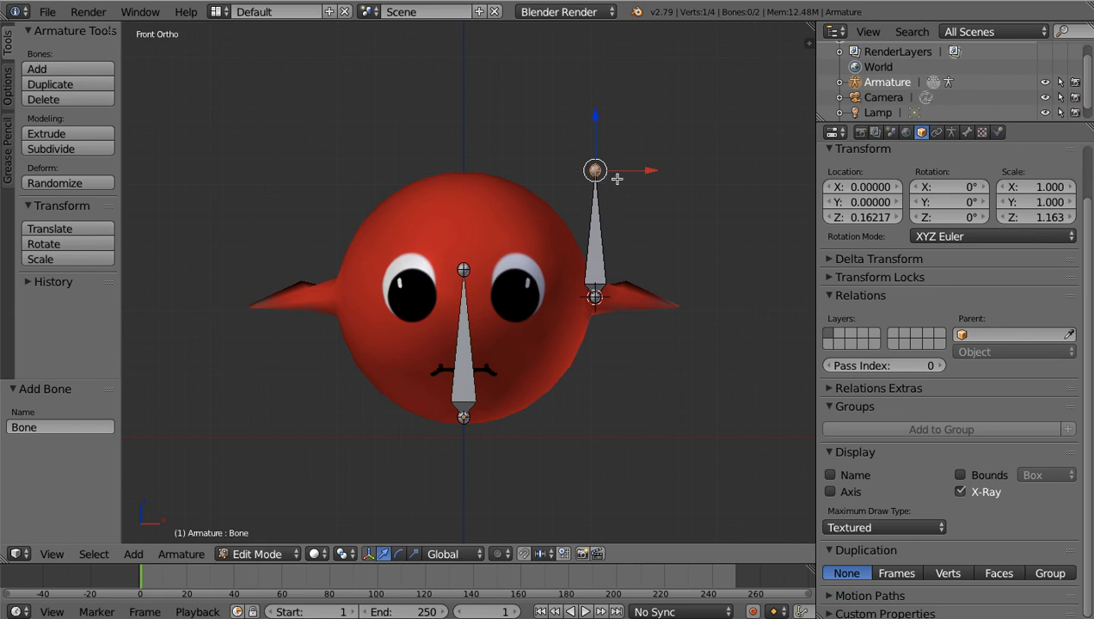
Step: Move the new bone's tip about 0.22 units along X and -1.01 along Z so the short bone lies horizontally in the fin
{"action": "left_click_drag", "start_coordinate": [649, 169], "coordinate": [701, 181]}
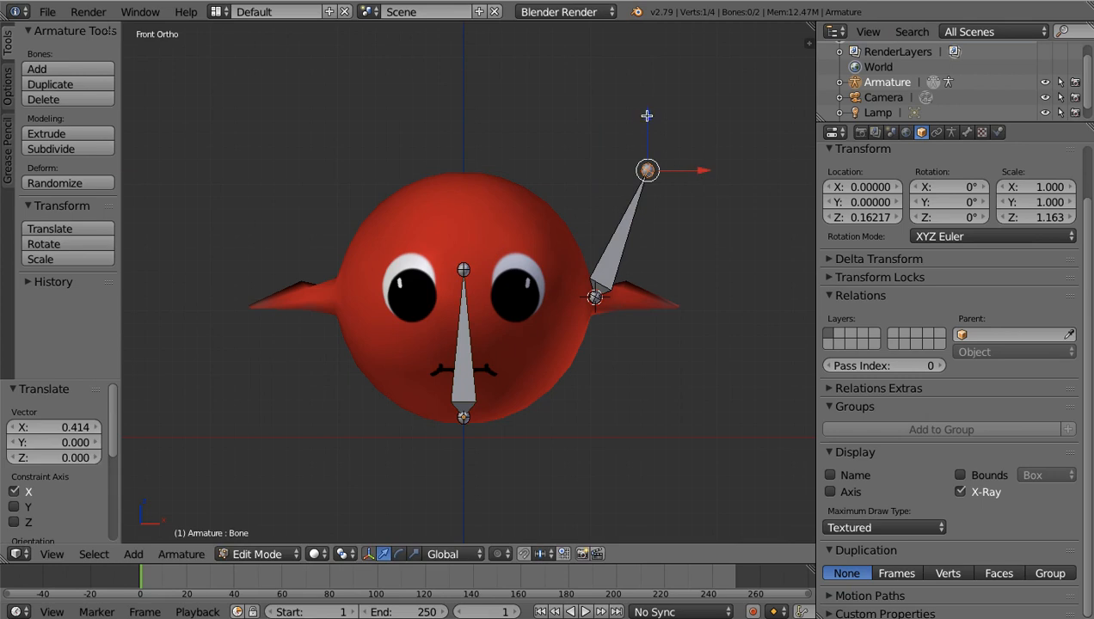
{"action": "key", "text": "g"}
{"action": "key", "text": "z"}
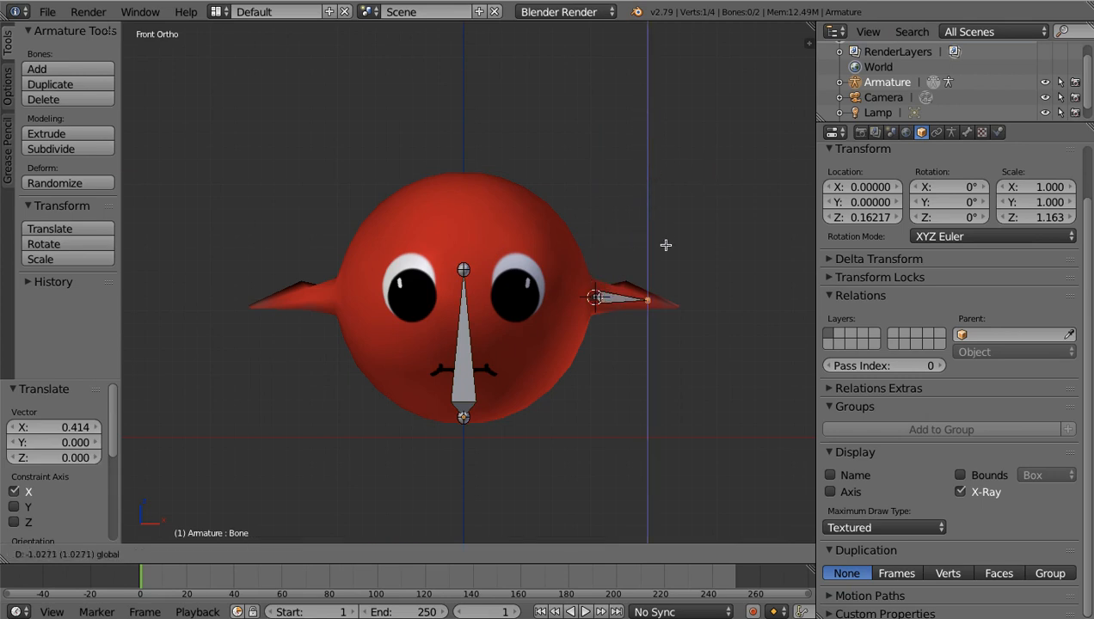
{"action": "left_click", "coordinate": [665, 245]}
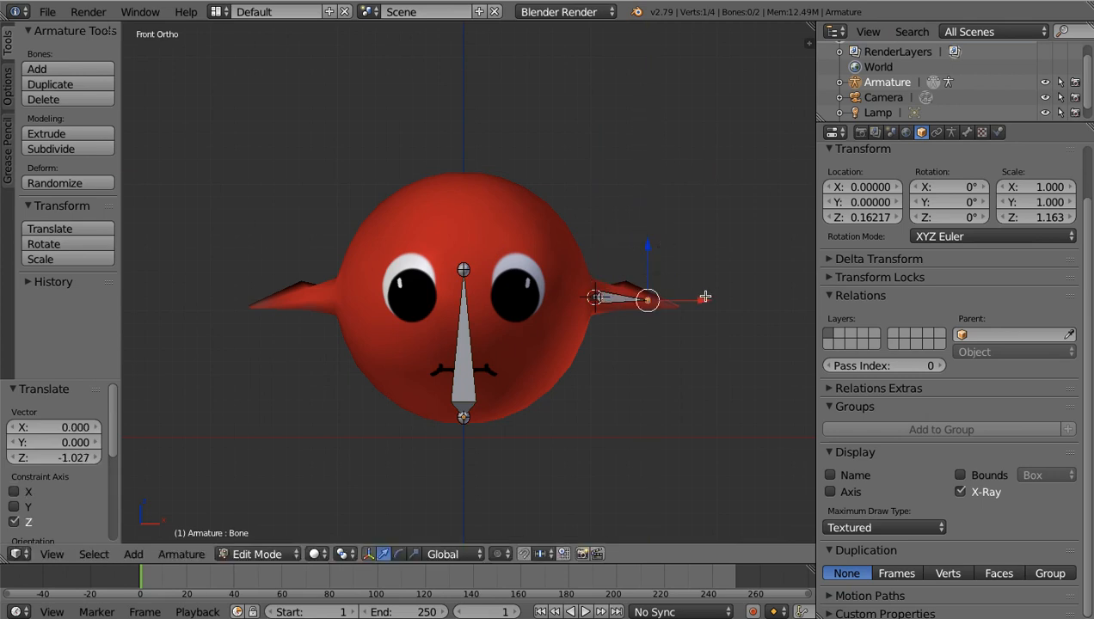
{"action": "key", "text": "g"}
{"action": "key", "text": "x"}
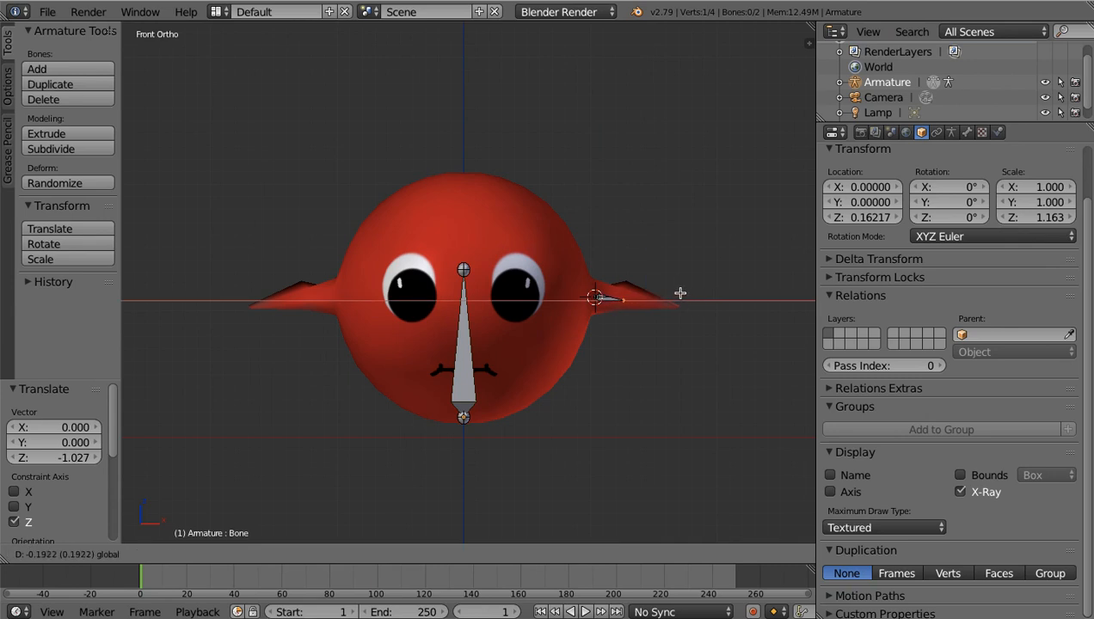
{"action": "left_click", "coordinate": [681, 294]}
{"action": "key", "text": "g"}
{"action": "key", "text": "z"}
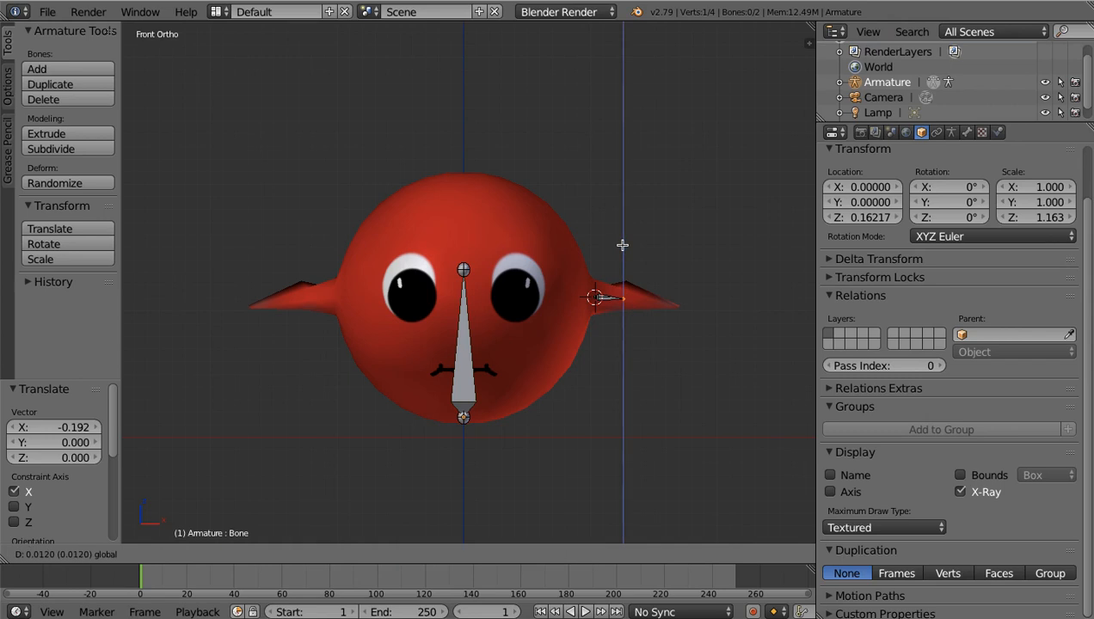
{"action": "left_click", "coordinate": [623, 245]}
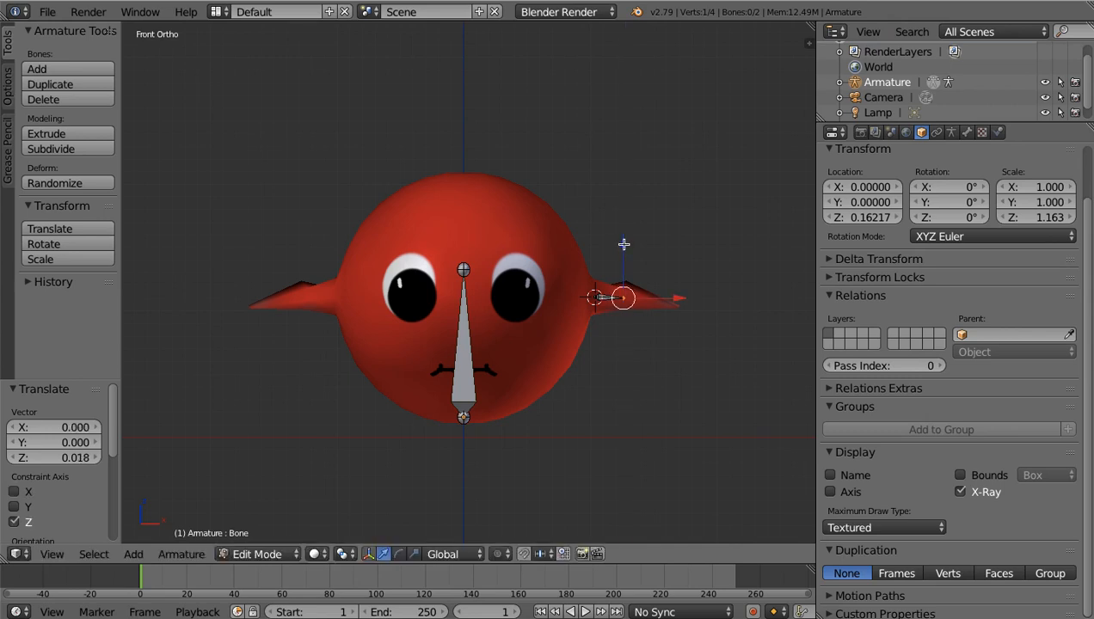
Step: In top view, move the whole fin bone about 0.158 units along Y to centre it within the fin's root
{"action": "key", "text": "KP_7"}
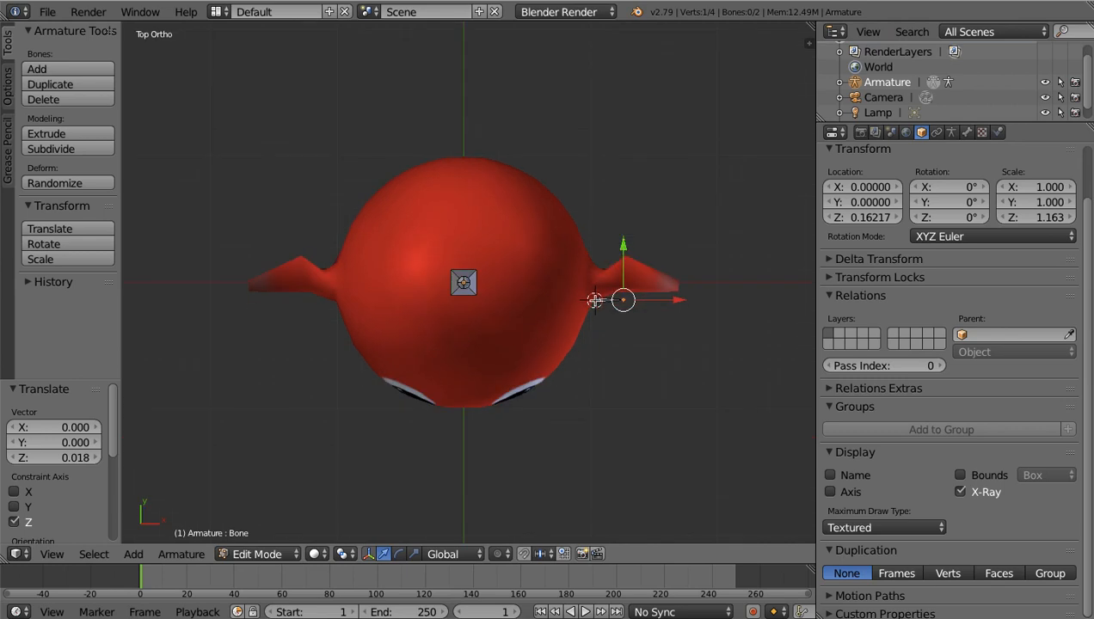
{"action": "right_click", "coordinate": [594, 299]}
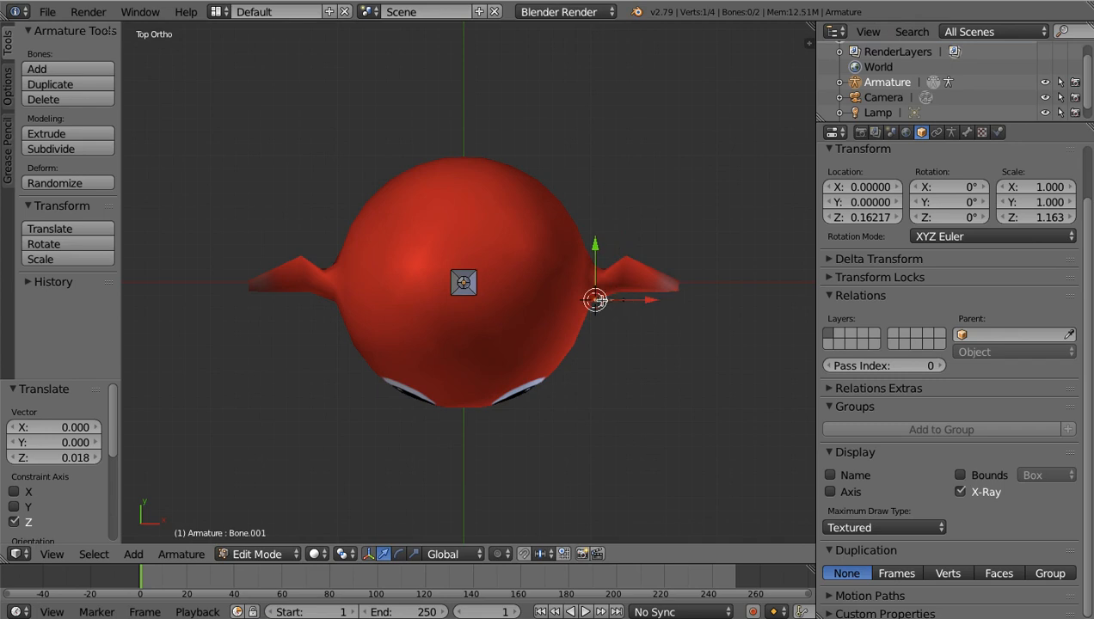
{"action": "key", "text": "g"}
{"action": "scroll", "coordinate": [602, 303], "scroll_direction": "up", "scroll_amount": 3}
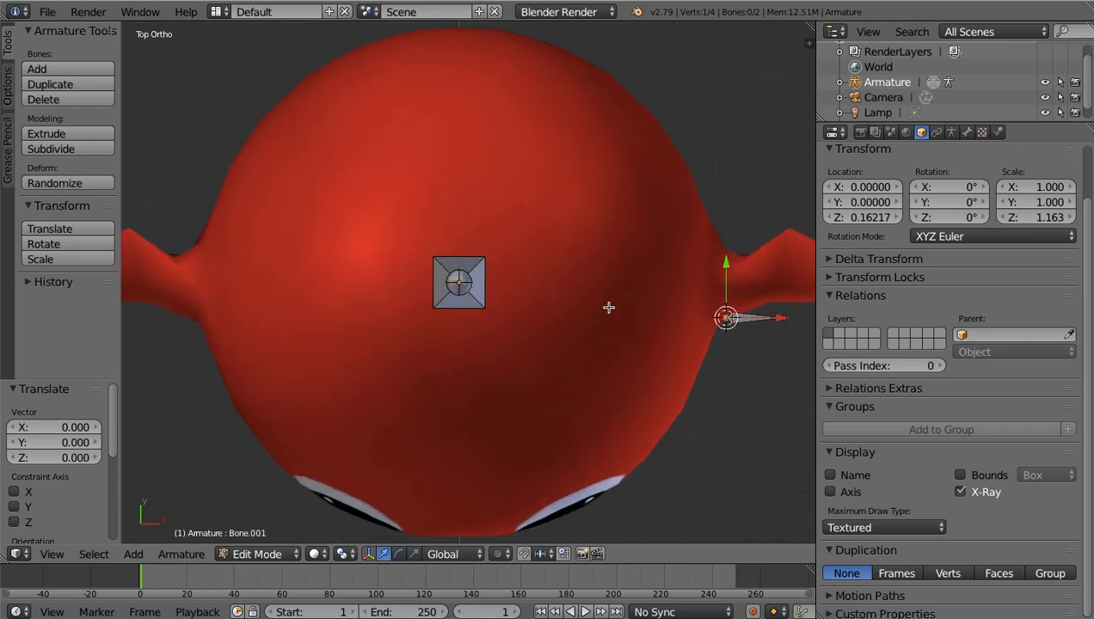
{"action": "middle_click_drag", "start_coordinate": [747, 358], "coordinate": [518, 353], "text": "shift"}
{"action": "scroll", "coordinate": [518, 353], "scroll_direction": "up", "scroll_amount": 4}
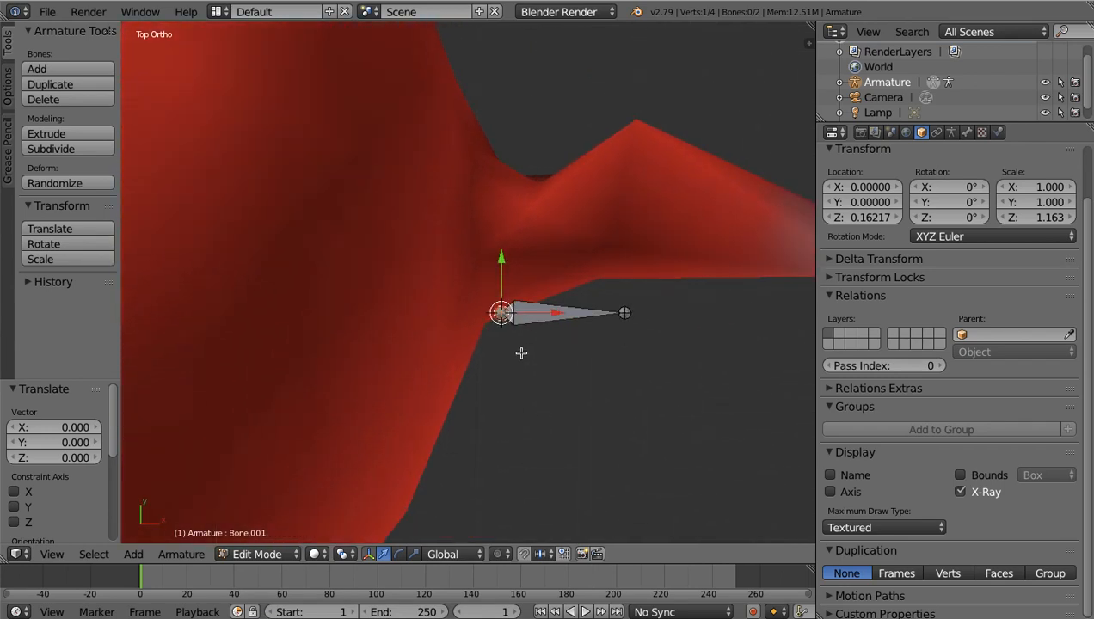
{"action": "right_click", "coordinate": [528, 319]}
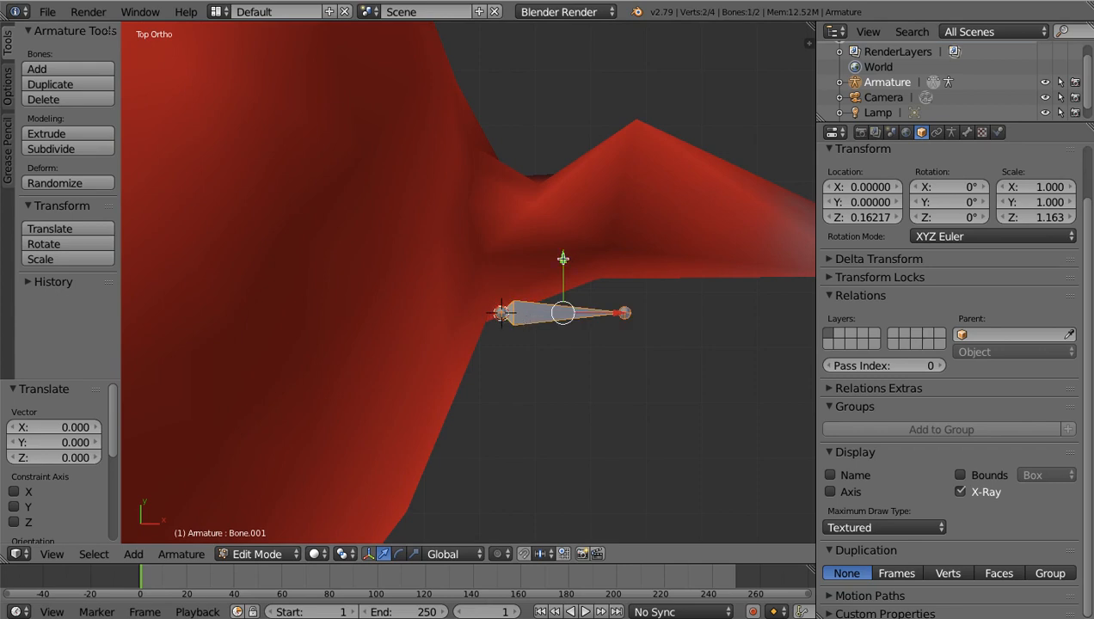
{"action": "left_click_drag", "start_coordinate": [560, 258], "coordinate": [543, 172]}
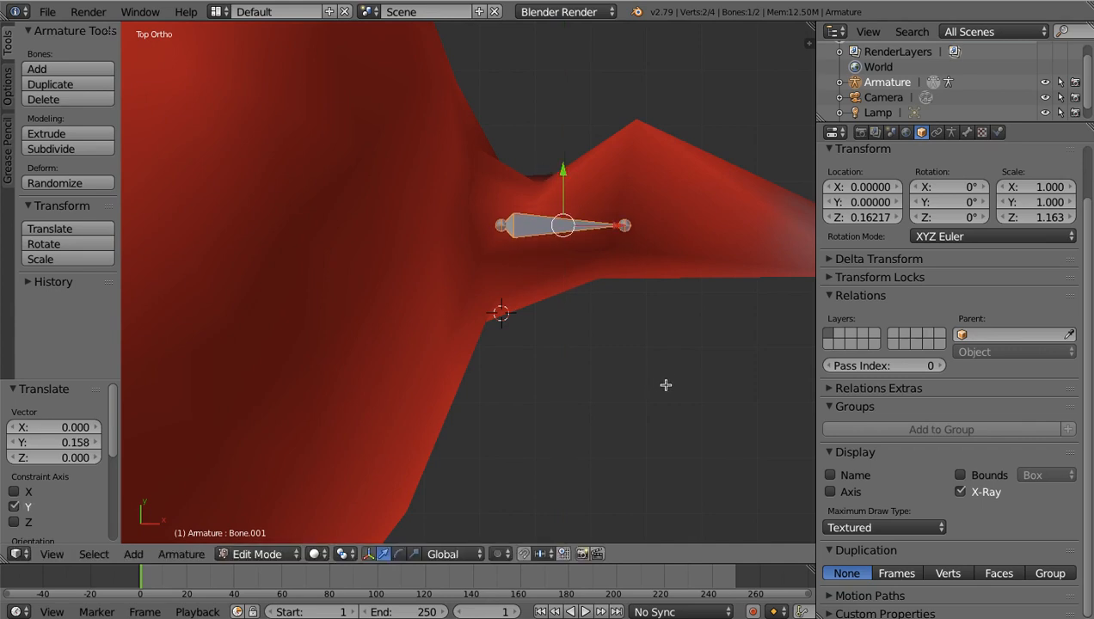
Step: Extrude a second bone about 0.363 units along X from the fin bone's tip, and lower its end about 0.056 units in front view
{"action": "scroll", "coordinate": [665, 385], "scroll_direction": "down", "scroll_amount": 3}
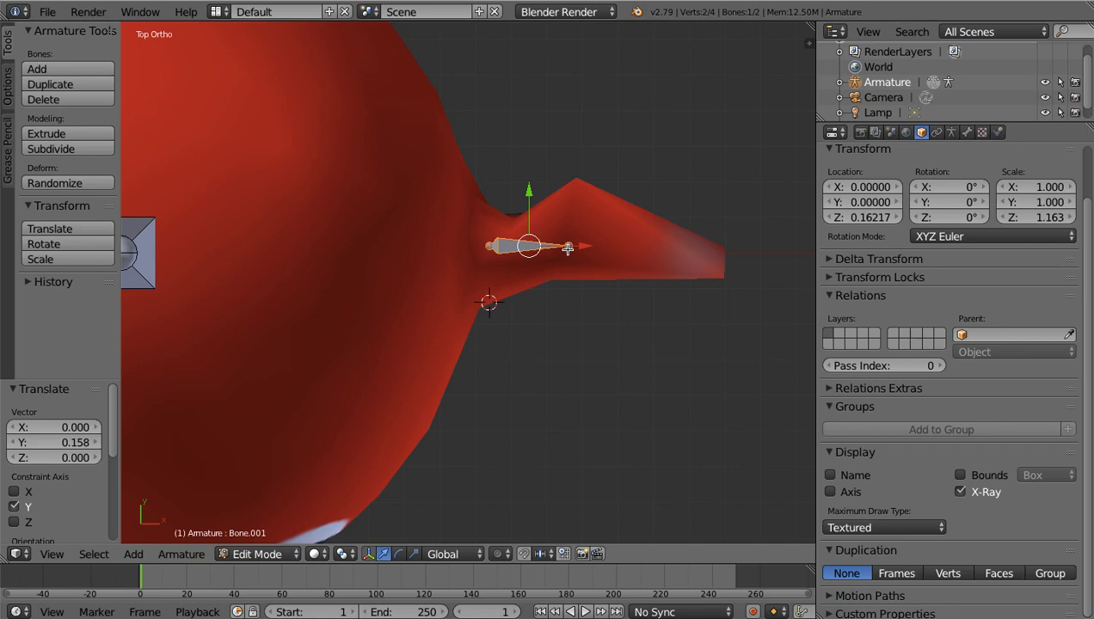
{"action": "key", "text": "e"}
{"action": "key", "text": "x"}
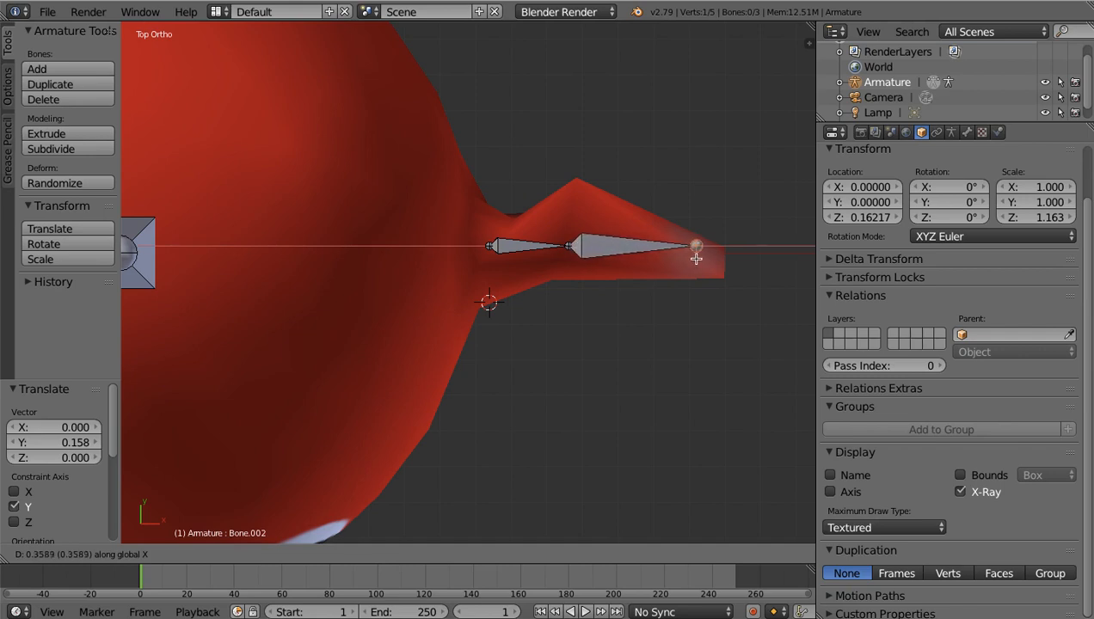
{"action": "left_click", "coordinate": [698, 259]}
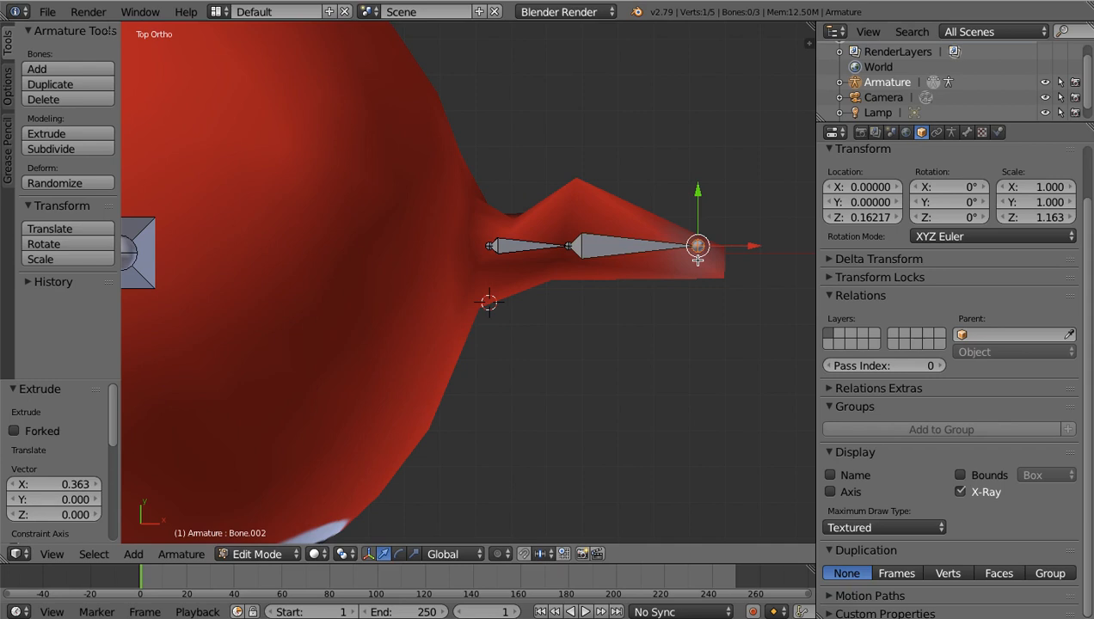
{"action": "key", "text": "KP_1"}
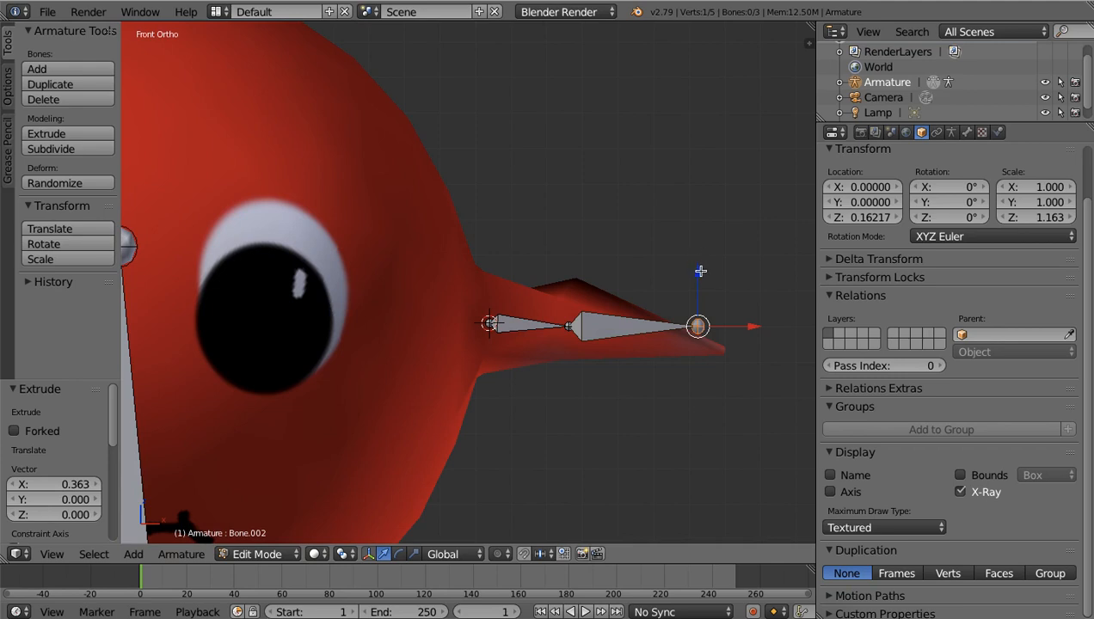
{"action": "left_click_drag", "start_coordinate": [698, 271], "coordinate": [697, 291]}
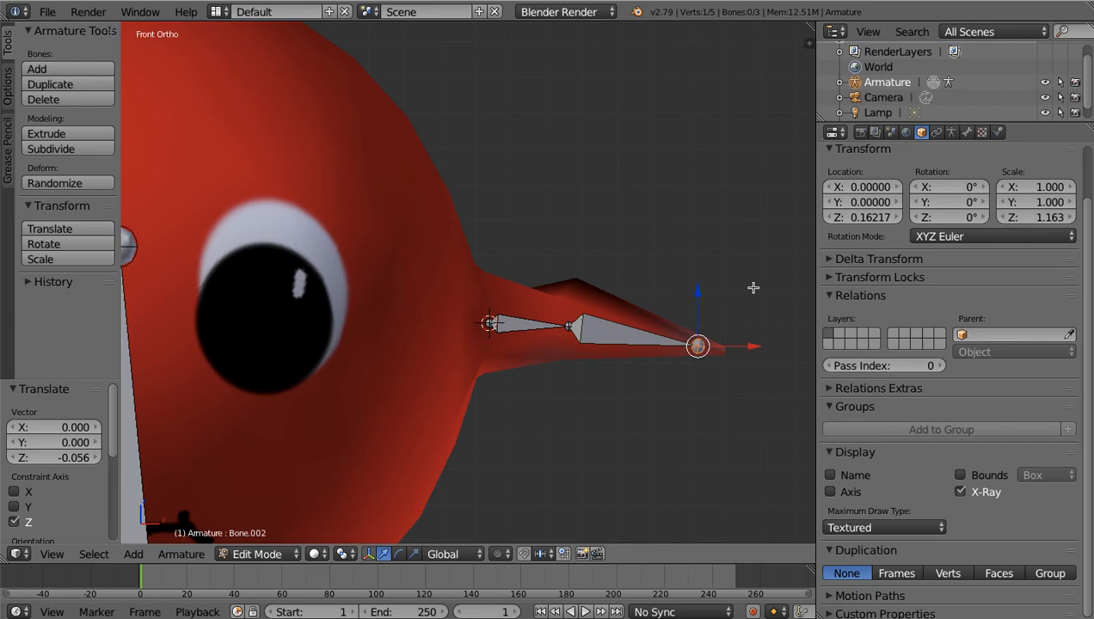
Step: Show the right view with the armature's X-Ray off, and raise the outer fin bone's tip about 0.013 units along Z
{"action": "key", "text": "KP_3"}
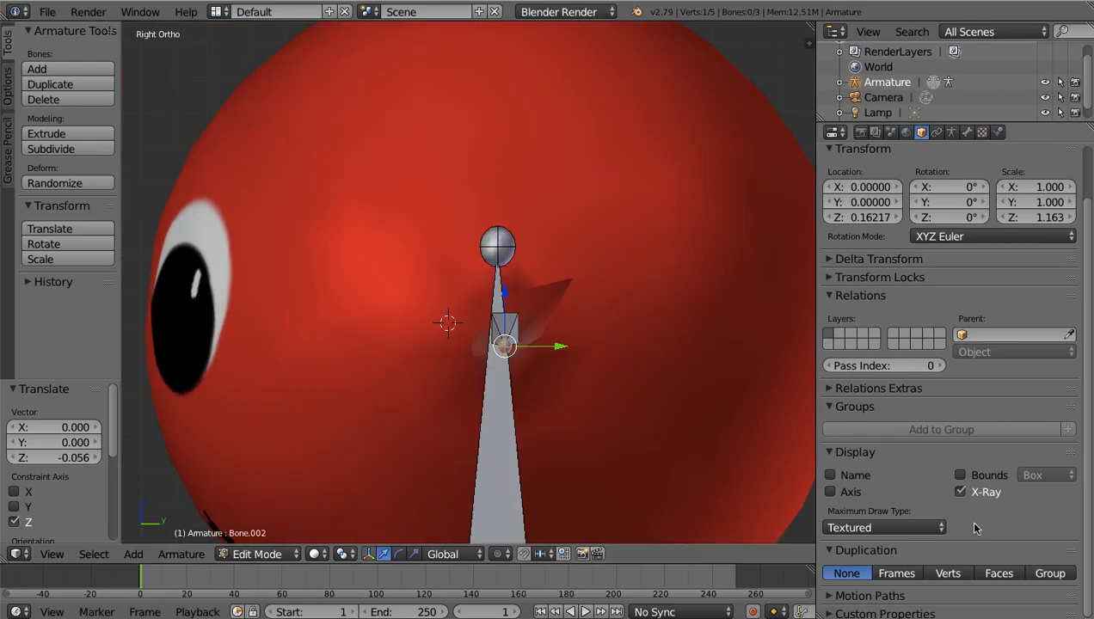
{"action": "left_click", "coordinate": [960, 493]}
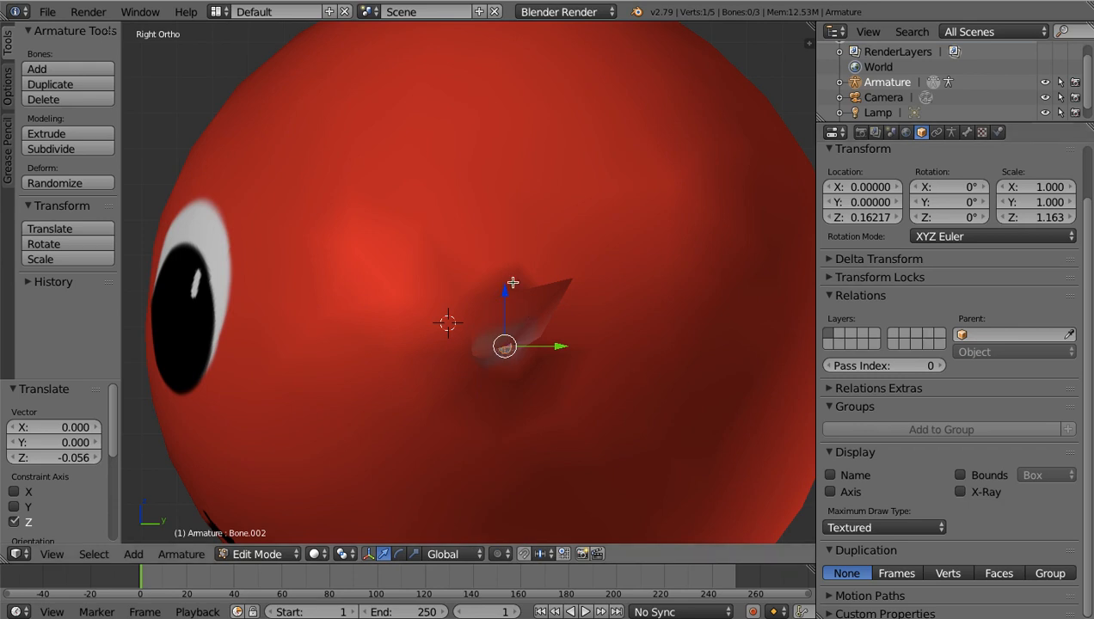
{"action": "left_click_drag", "start_coordinate": [505, 292], "coordinate": [505, 288]}
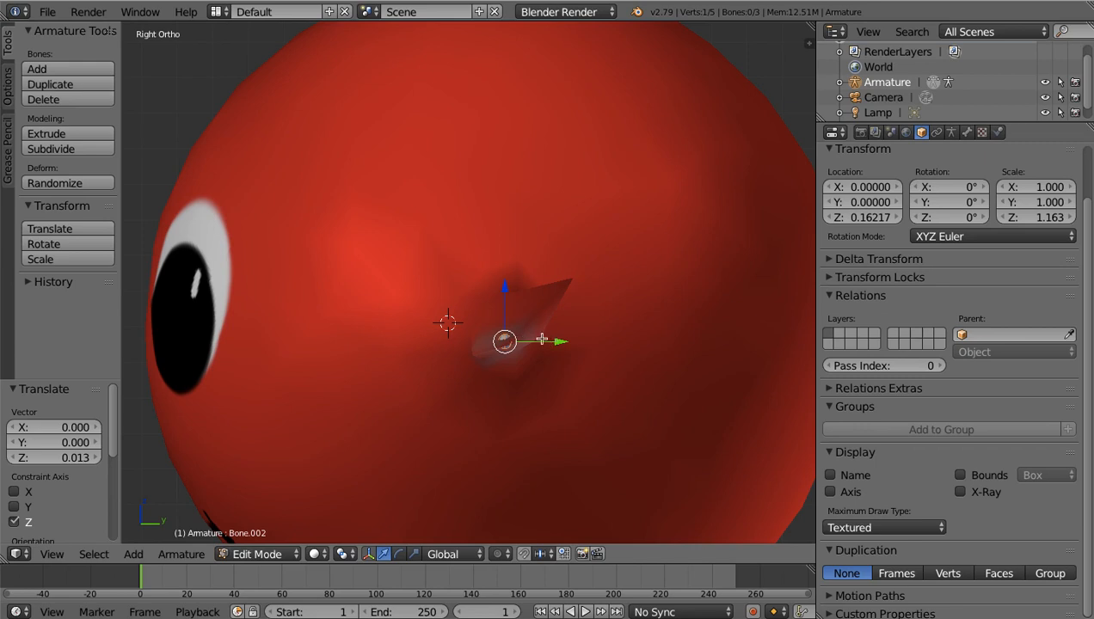
{"action": "left_click_drag", "start_coordinate": [559, 344], "coordinate": [582, 342]}
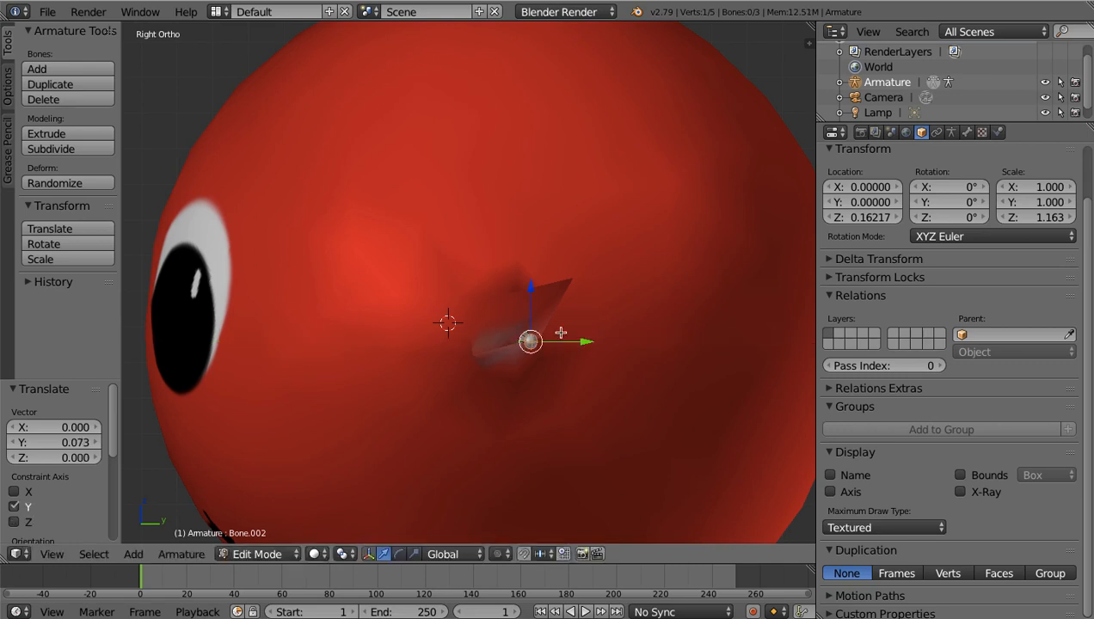
{"action": "left_click_drag", "start_coordinate": [528, 289], "coordinate": [534, 273]}
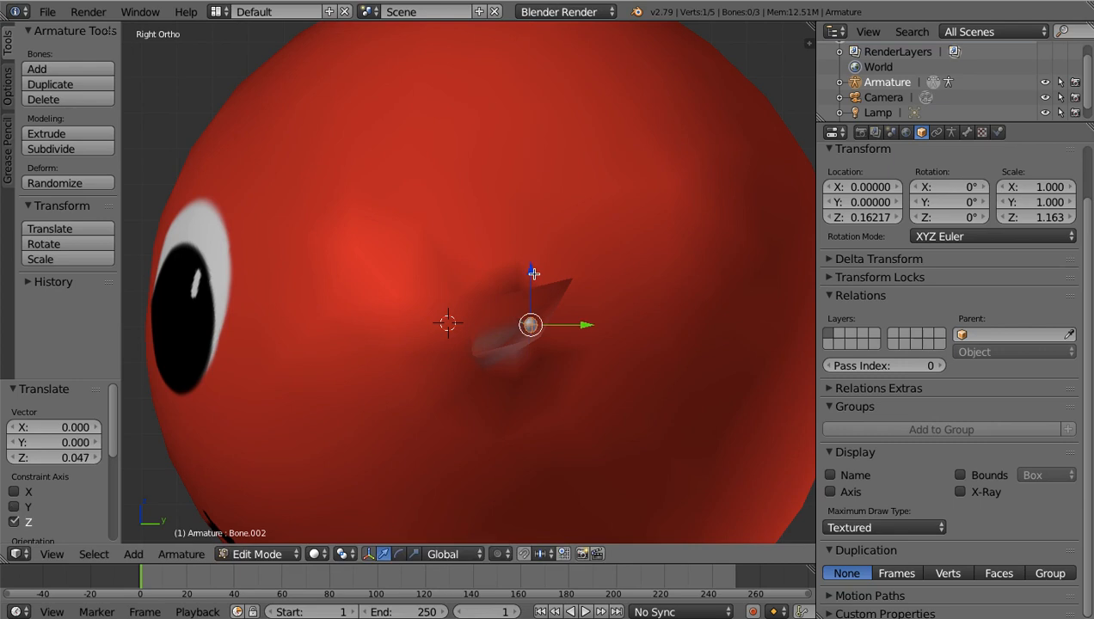
{"action": "key", "text": "ctrl+z"}
{"action": "key", "text": "ctrl+z"}
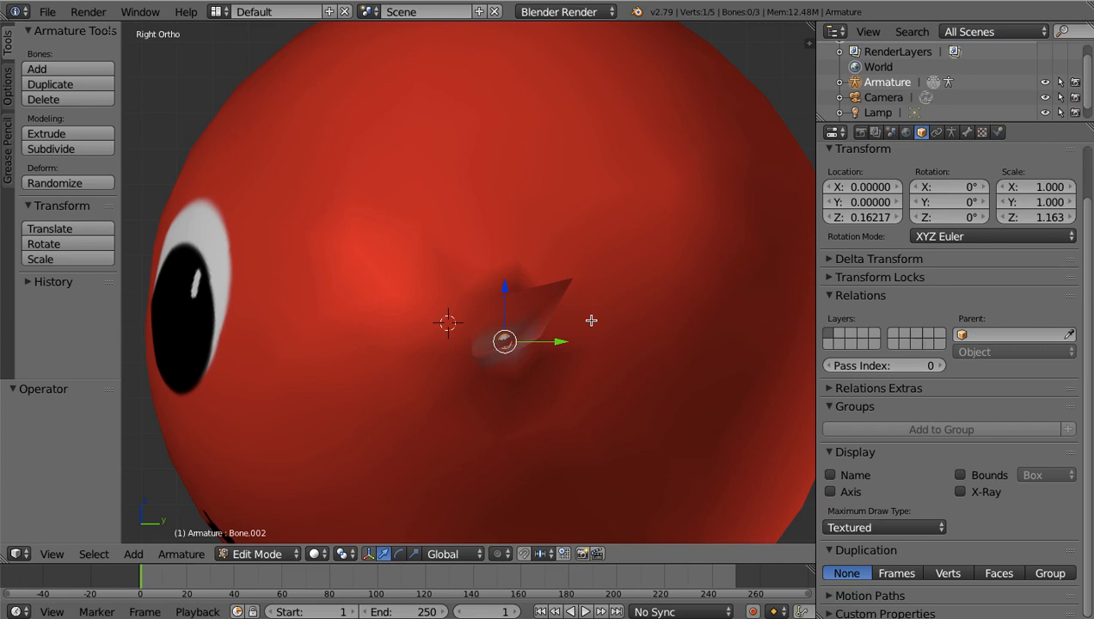
Step: In top view, pull the outer fin bone's tip back about 0.053 units along X, toward the body
{"action": "key", "text": "KP_7"}
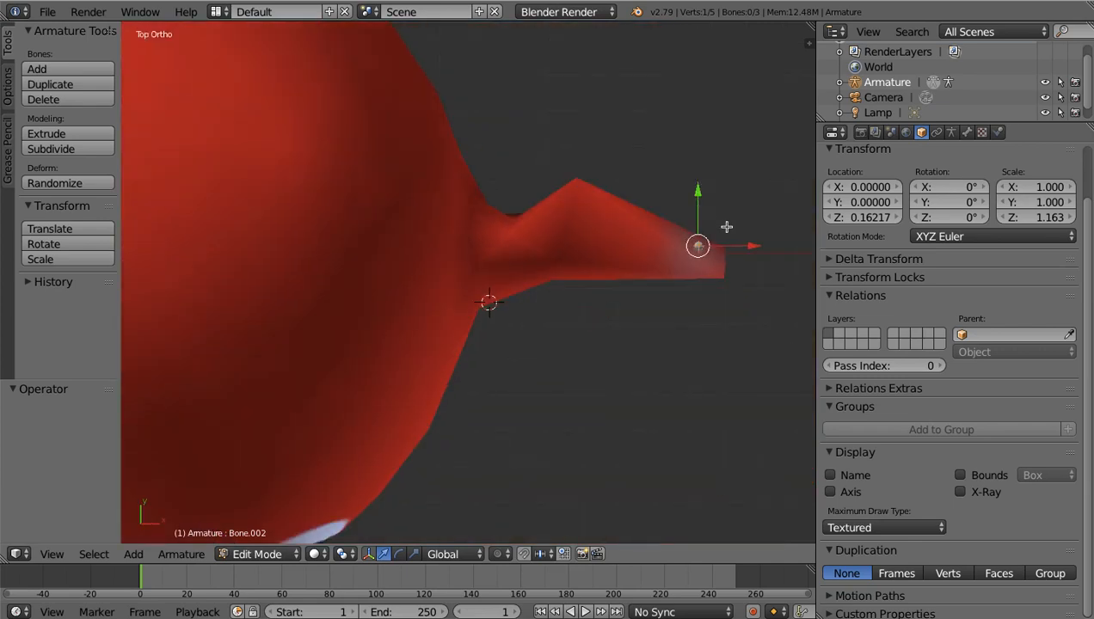
{"action": "left_click_drag", "start_coordinate": [751, 245], "coordinate": [736, 246]}
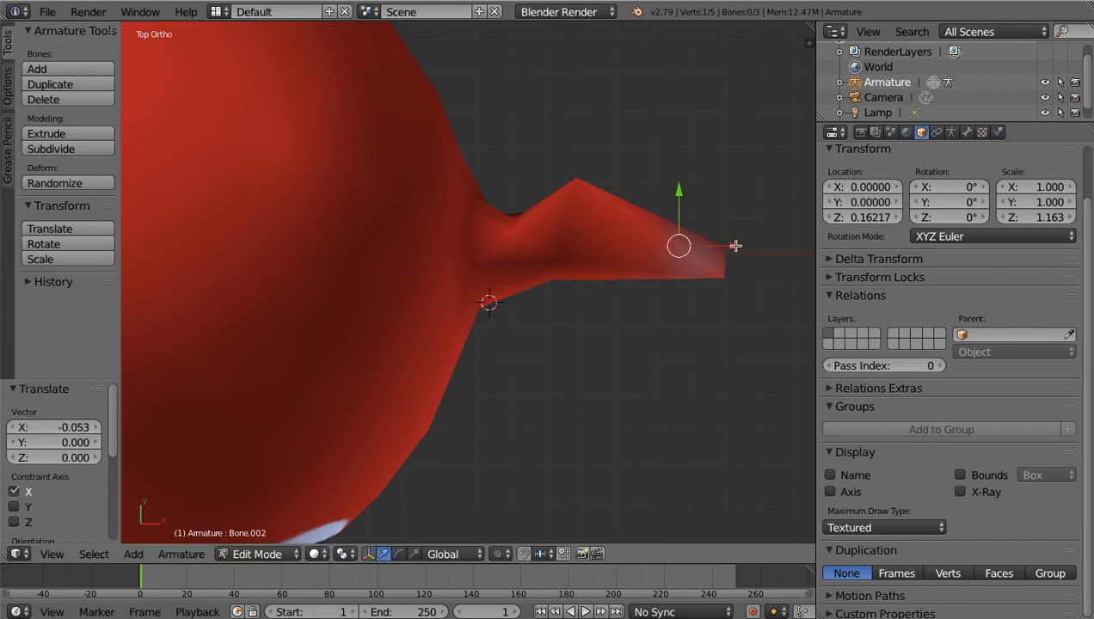
Step: In right view, raise the outer fin bone's tip about 0.009 units along Z, and turn the armature's X-Ray on in front view
{"action": "key", "text": "KP_3"}
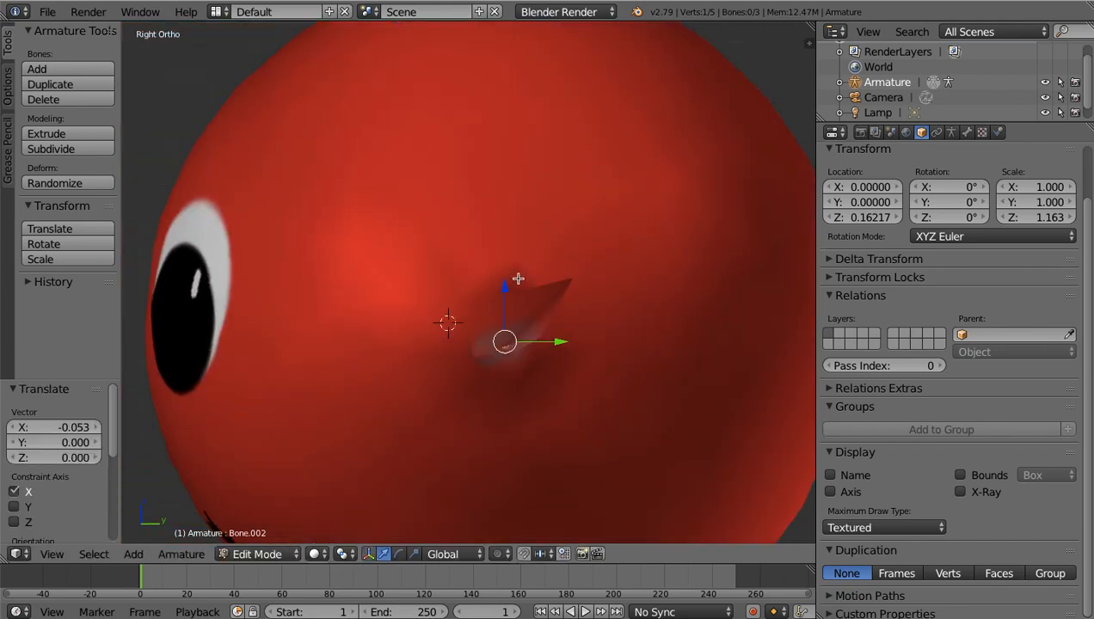
{"action": "left_click_drag", "start_coordinate": [504, 287], "coordinate": [503, 283]}
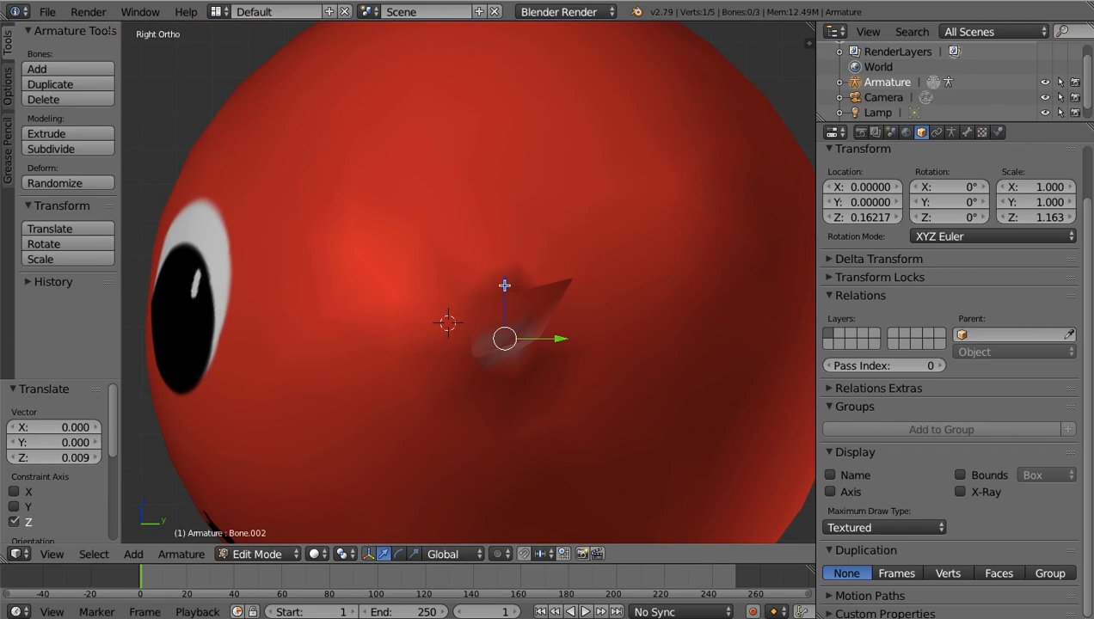
{"action": "key", "text": "ctrl+KP_7"}
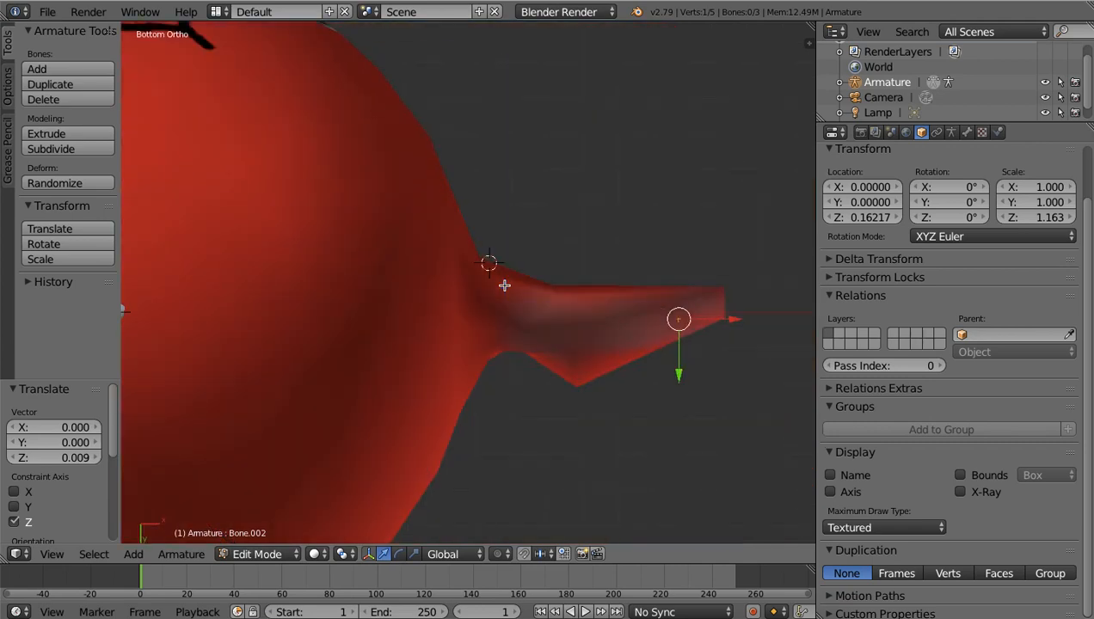
{"action": "key", "text": "KP_1"}
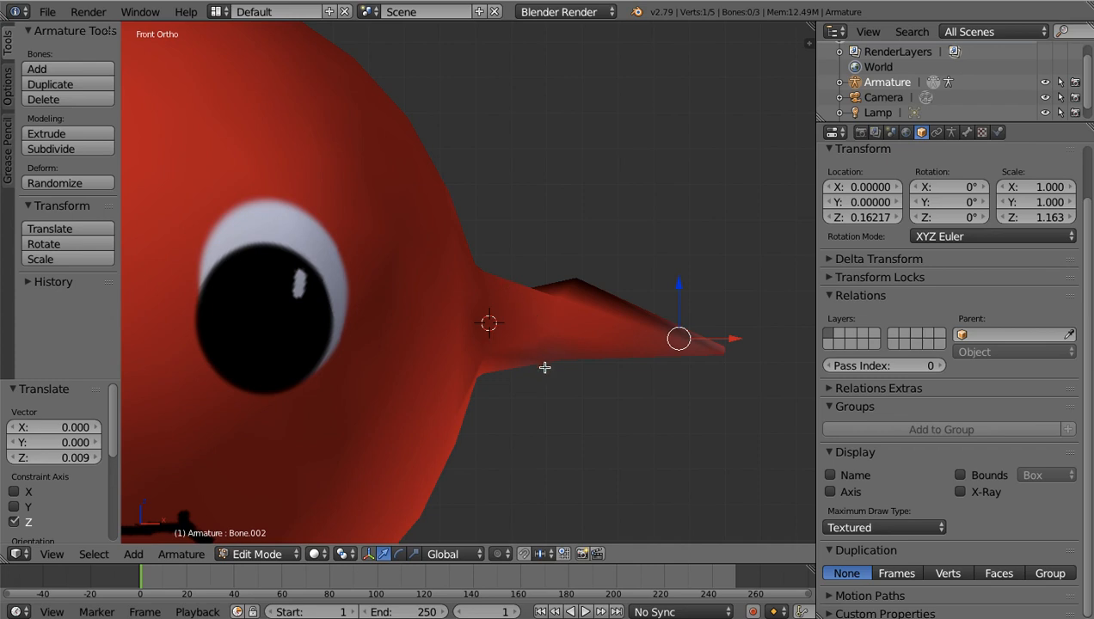
{"action": "left_click", "coordinate": [960, 492]}
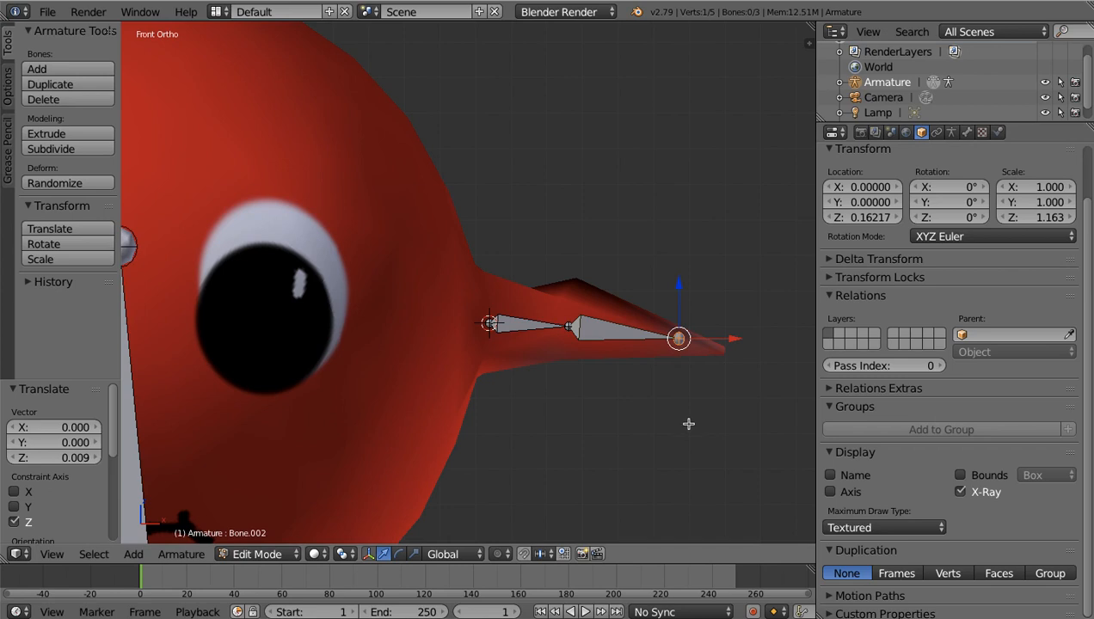
Step: In front view, select both bones of the fin chain and duplicate them in place
{"action": "scroll", "coordinate": [685, 419], "scroll_direction": "up", "scroll_amount": 2}
{"action": "scroll", "coordinate": [686, 419], "scroll_direction": "down", "scroll_amount": 7}
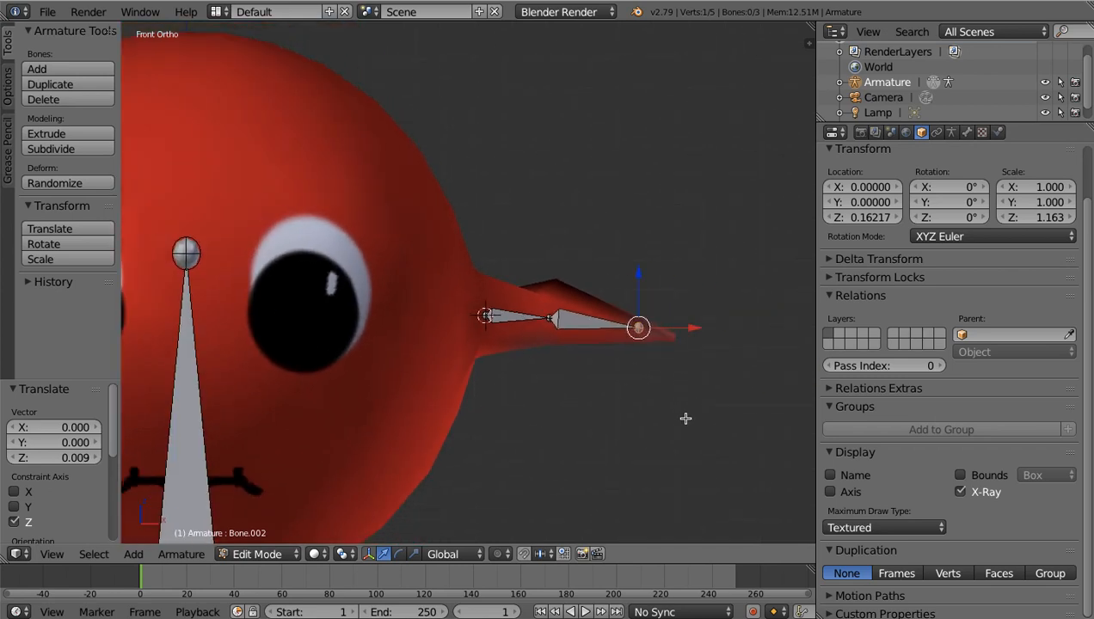
{"action": "scroll", "coordinate": [685, 418], "scroll_direction": "up", "scroll_amount": 1}
{"action": "scroll", "coordinate": [686, 419], "scroll_direction": "down", "scroll_amount": 2}
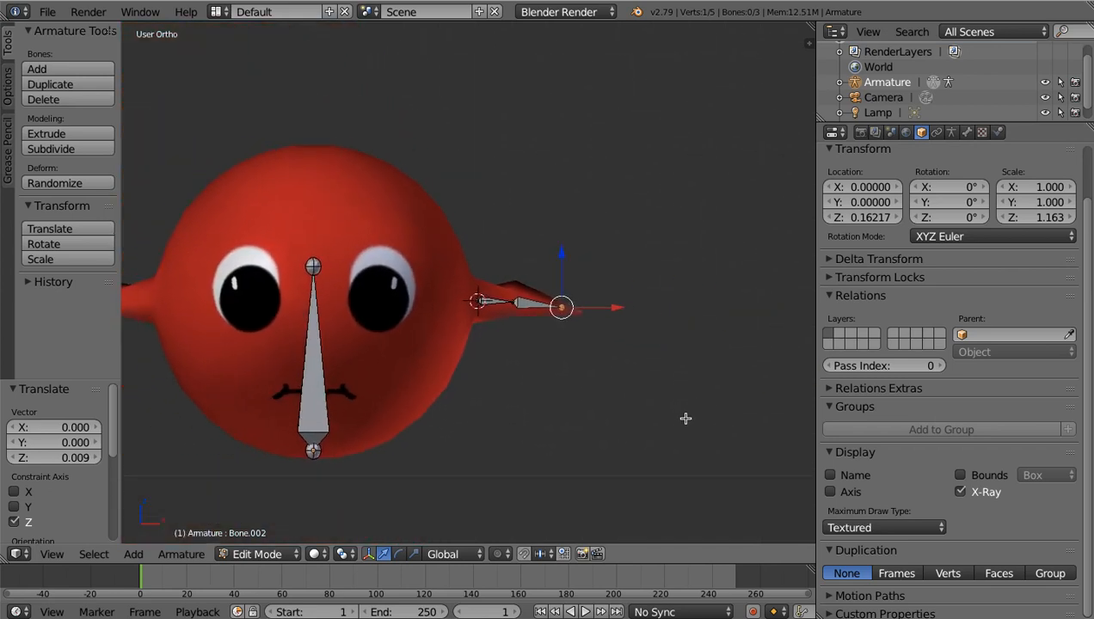
{"action": "scroll", "coordinate": [685, 419], "scroll_direction": "up", "scroll_amount": 1}
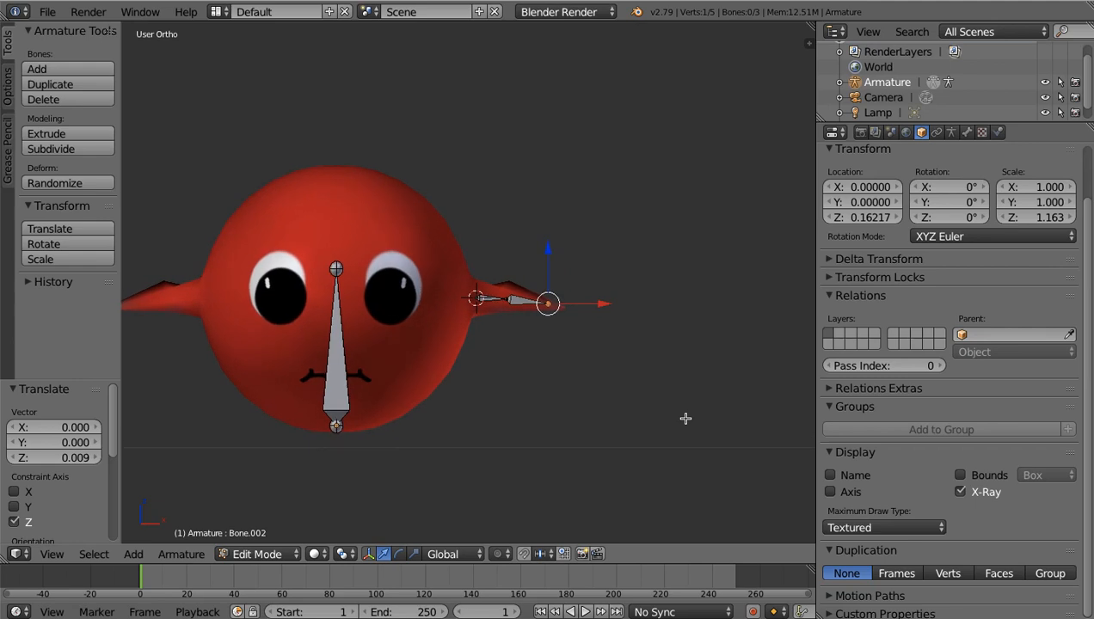
{"action": "key", "text": "KP_1"}
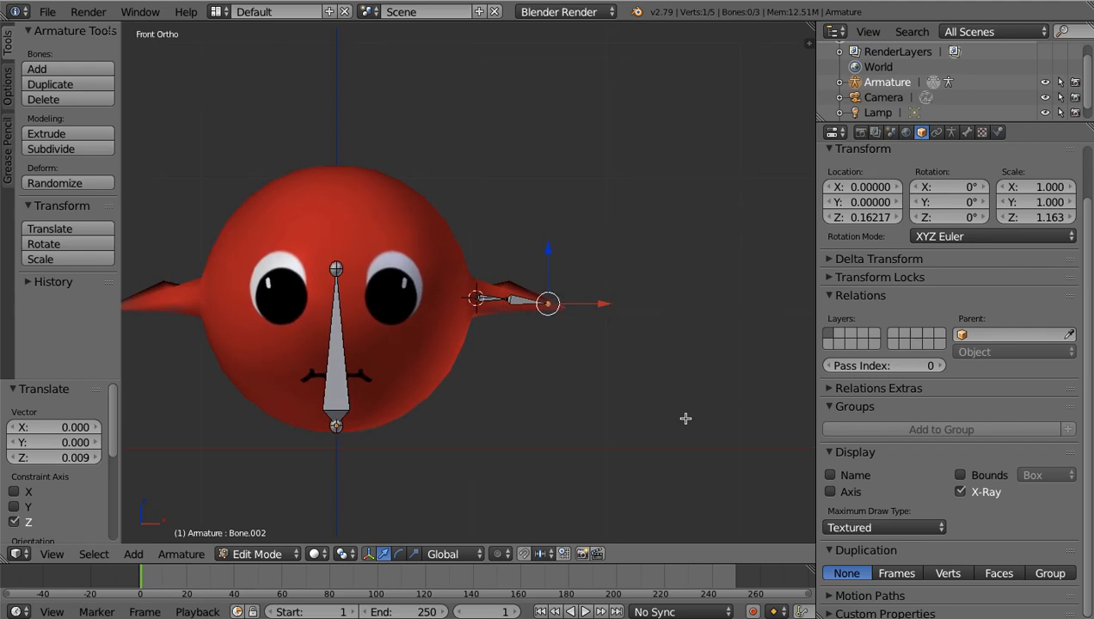
{"action": "middle_click_drag", "start_coordinate": [686, 418], "coordinate": [798, 467], "text": "shift"}
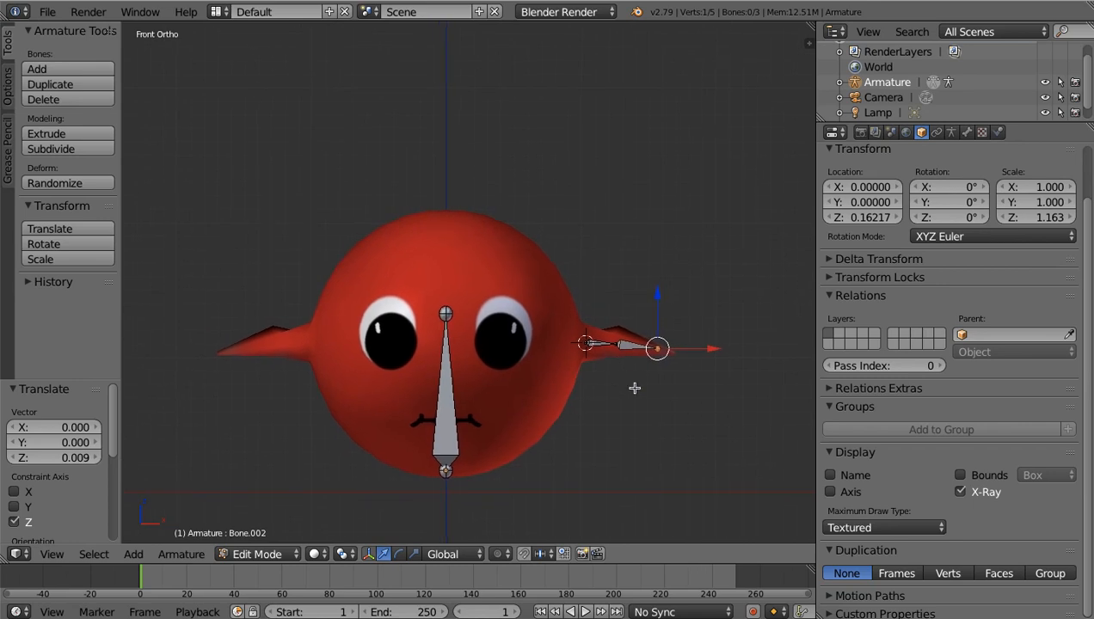
{"action": "key", "text": "b"}
{"action": "left_click_drag", "start_coordinate": [574, 316], "coordinate": [668, 375]}
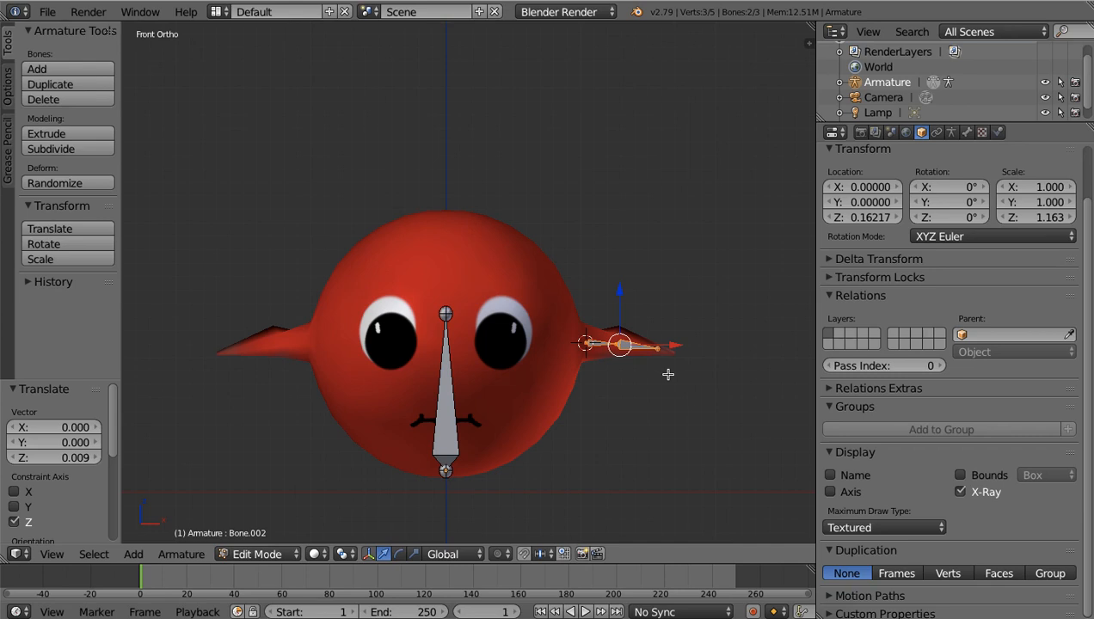
{"action": "key", "text": "shift+d"}
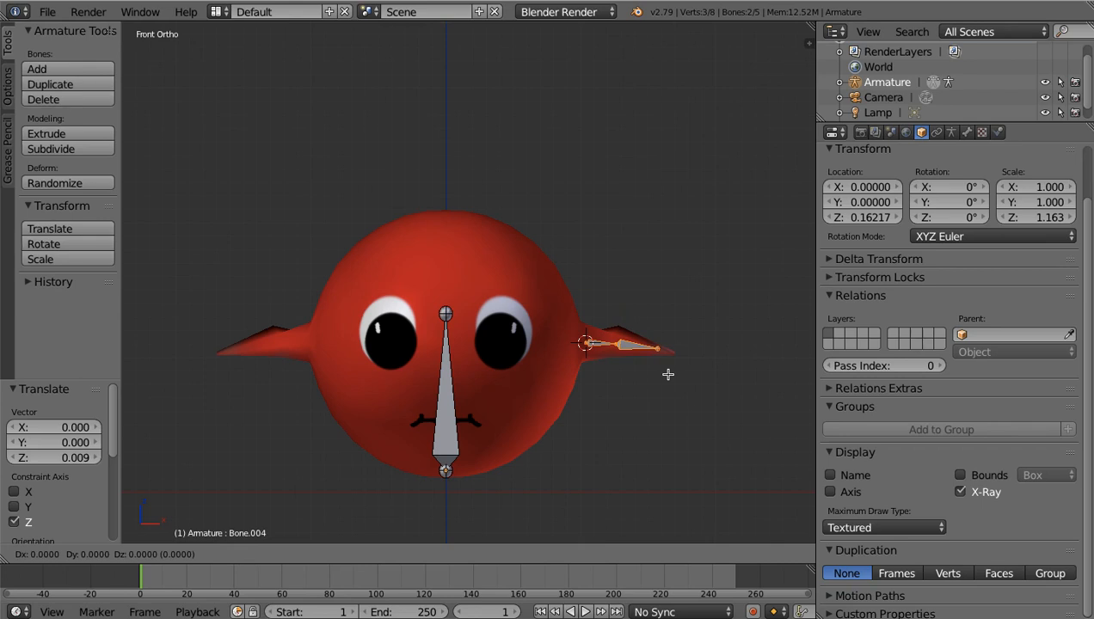
{"action": "right_click", "coordinate": [668, 374]}
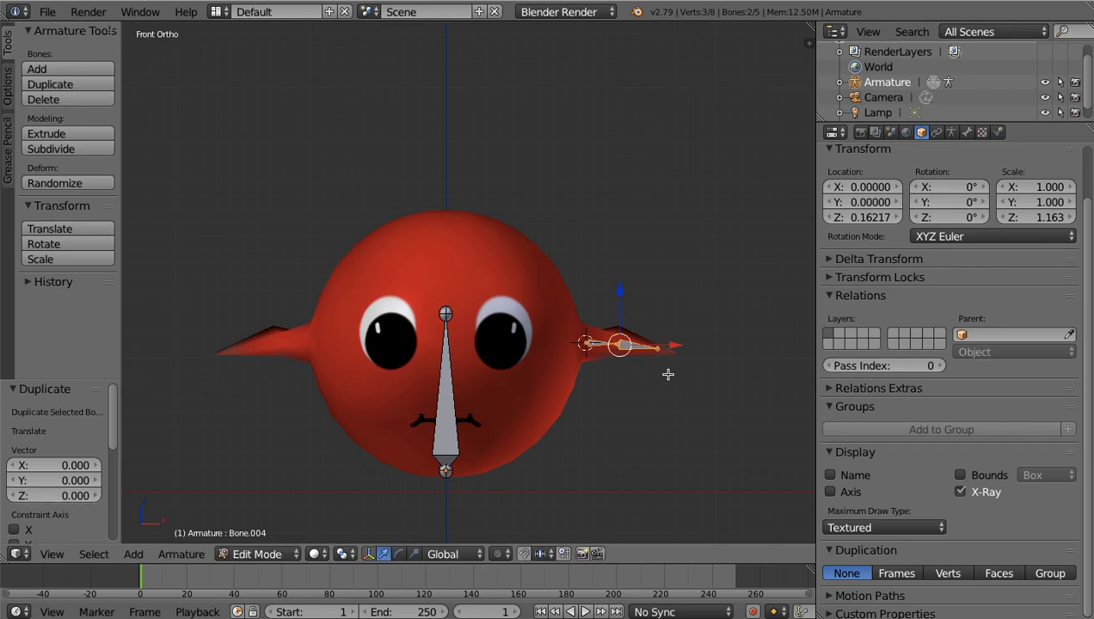
Step: Mirror the duplicated bones by scaling them -1 along X, and move them about -2.562 units along X into the opposite fin
{"action": "key", "text": "s"}
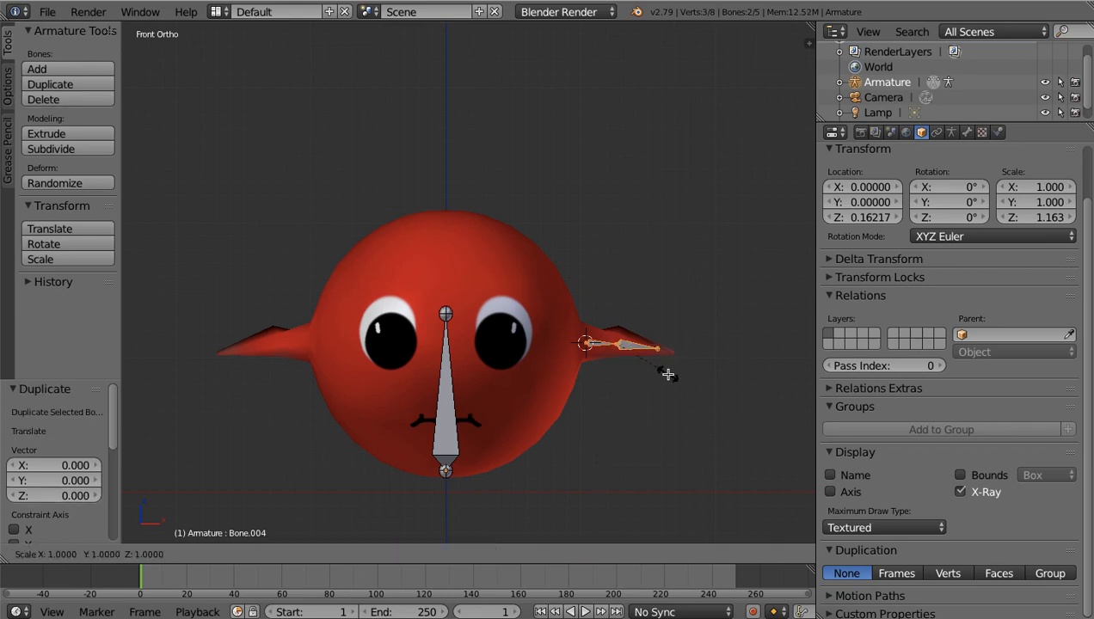
{"action": "type", "text": "x"}
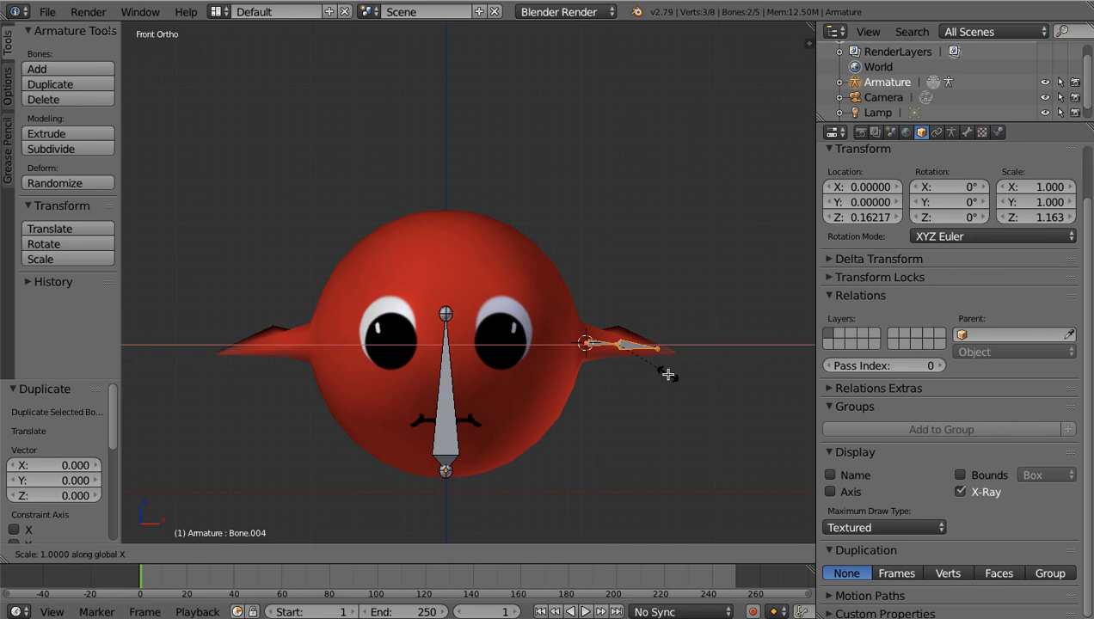
{"action": "type", "text": "-1"}
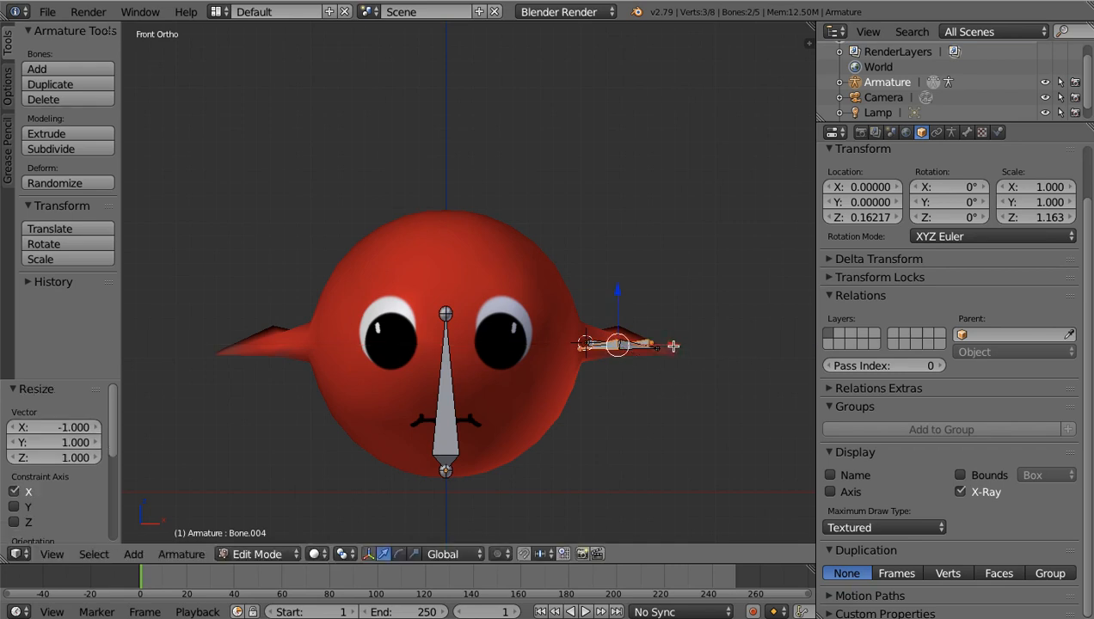
{"action": "left_click_drag", "start_coordinate": [673, 345], "coordinate": [328, 339]}
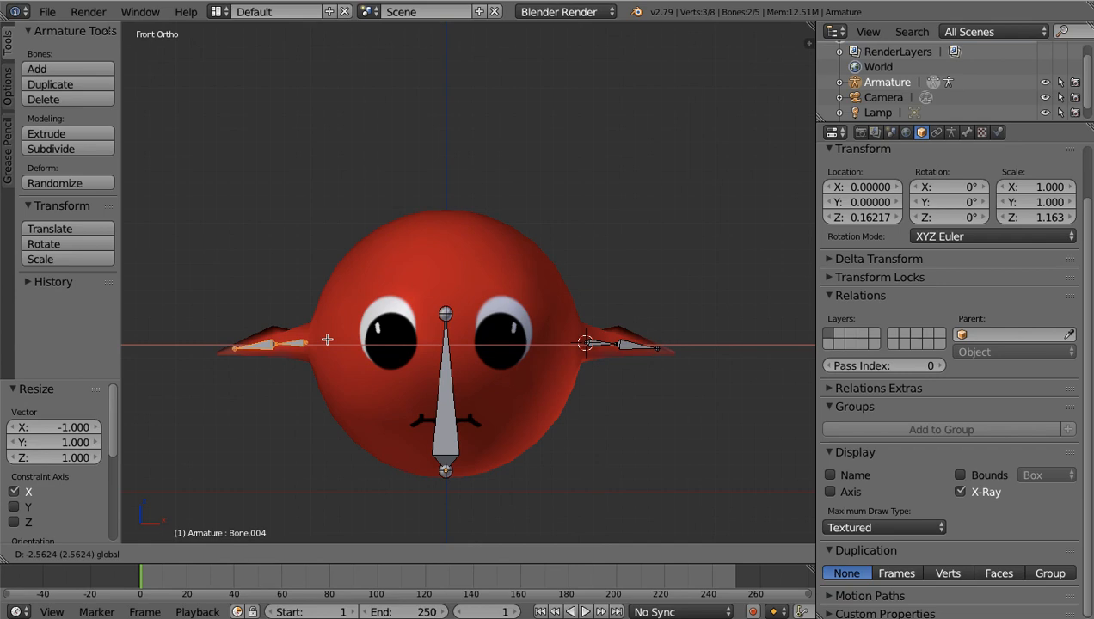
{"action": "left_click_drag", "start_coordinate": [327, 339], "coordinate": [327, 338]}
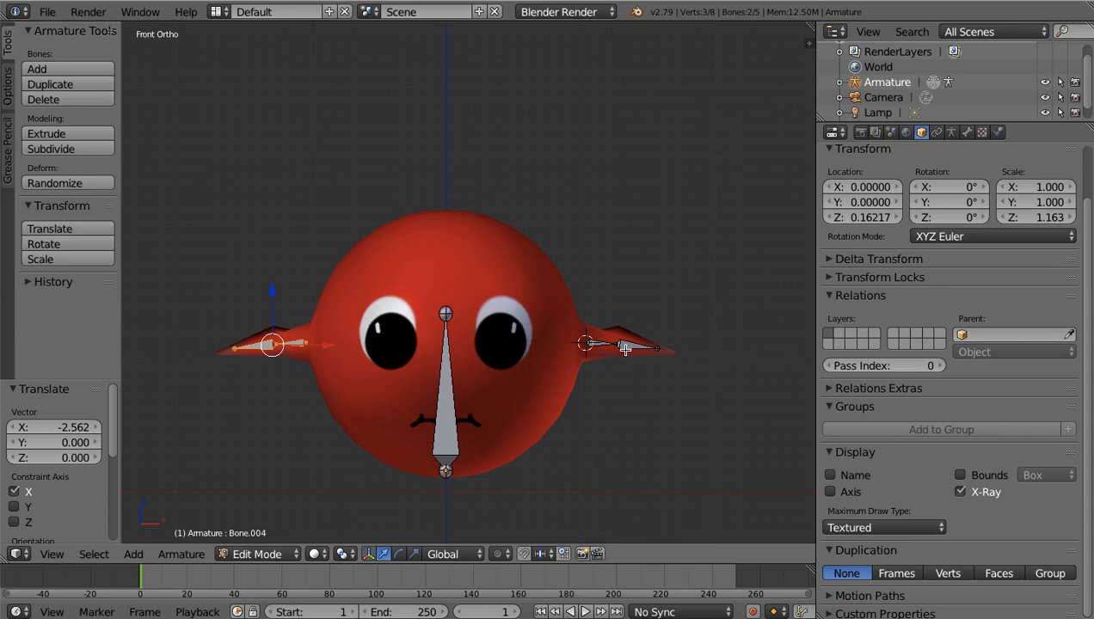
Step: With the armature's X-Ray off, examine the mirrored bones' fit inside the fin from the top, side and front, and turn X-Ray back on
{"action": "key", "text": "KP_7"}
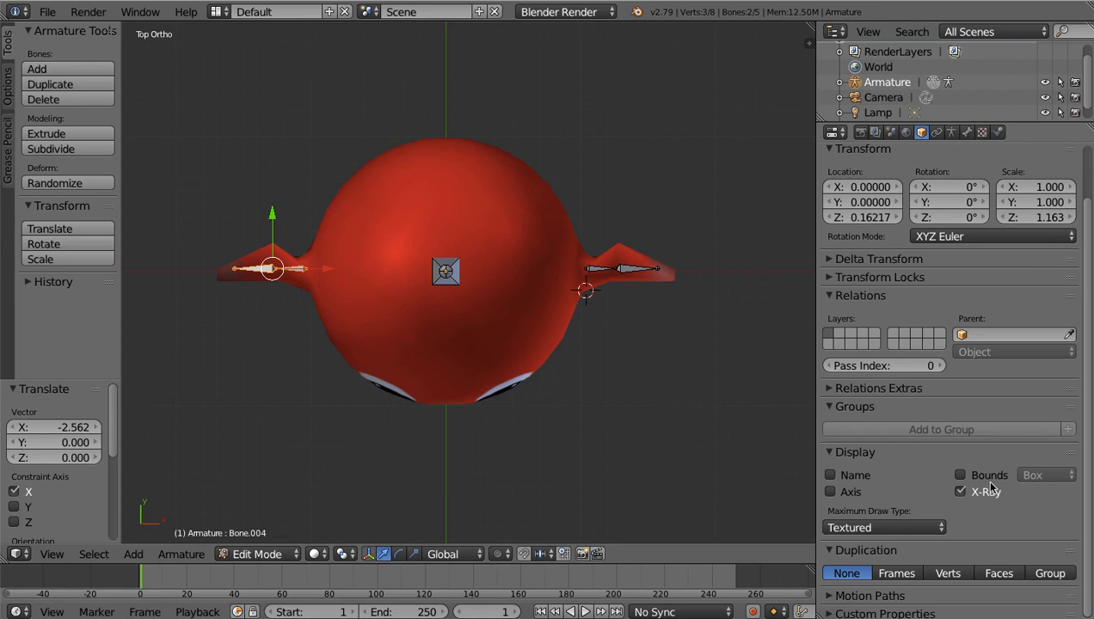
{"action": "left_click", "coordinate": [960, 492]}
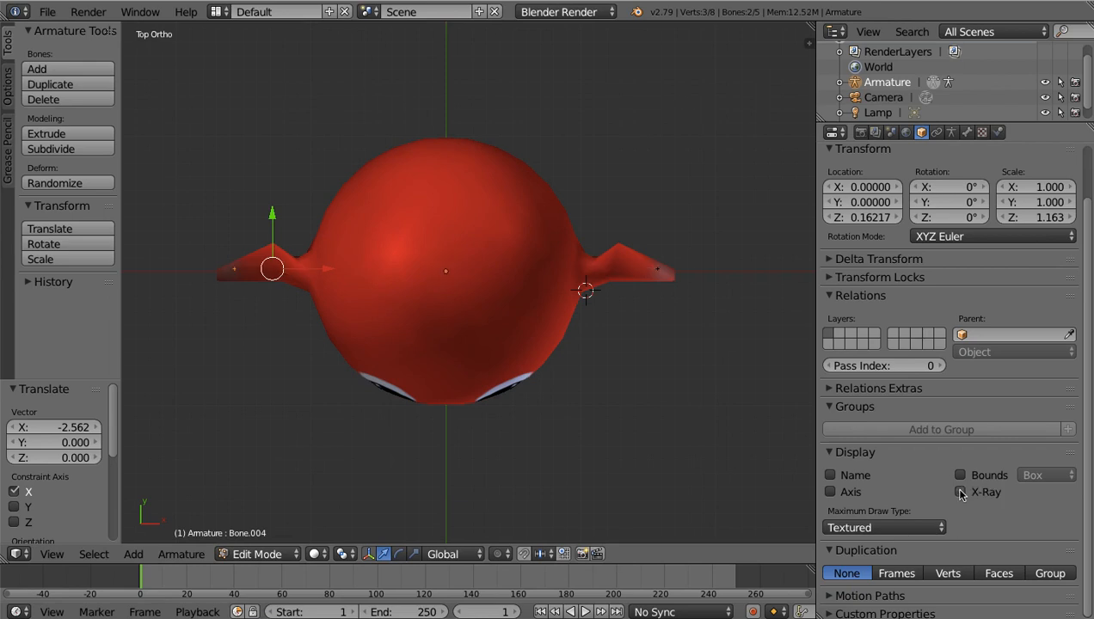
{"action": "left_click", "coordinate": [960, 491]}
{"action": "left_click", "coordinate": [961, 492]}
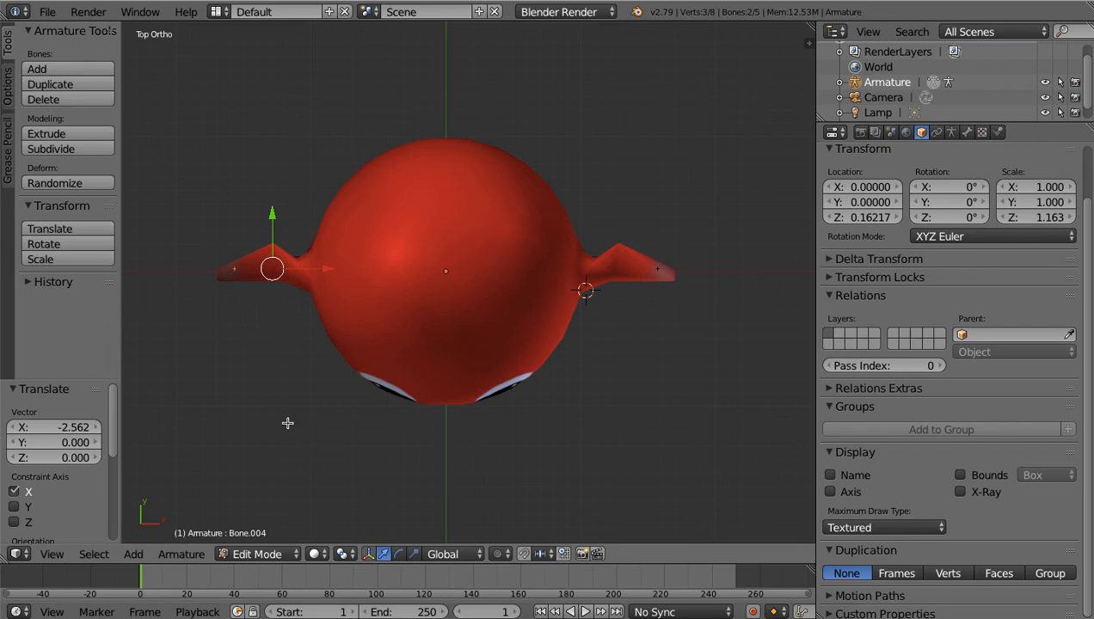
{"action": "key", "text": "ctrl+KP_3"}
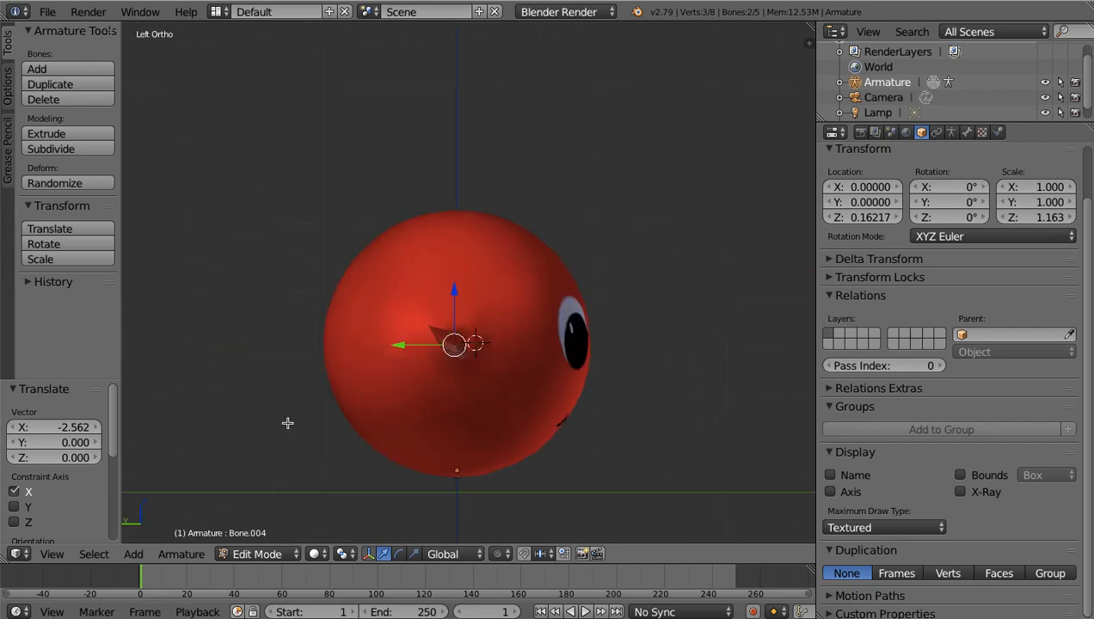
{"action": "middle_click_drag", "start_coordinate": [541, 415], "coordinate": [488, 414]}
{"action": "scroll", "coordinate": [540, 414], "scroll_direction": "up", "scroll_amount": 3}
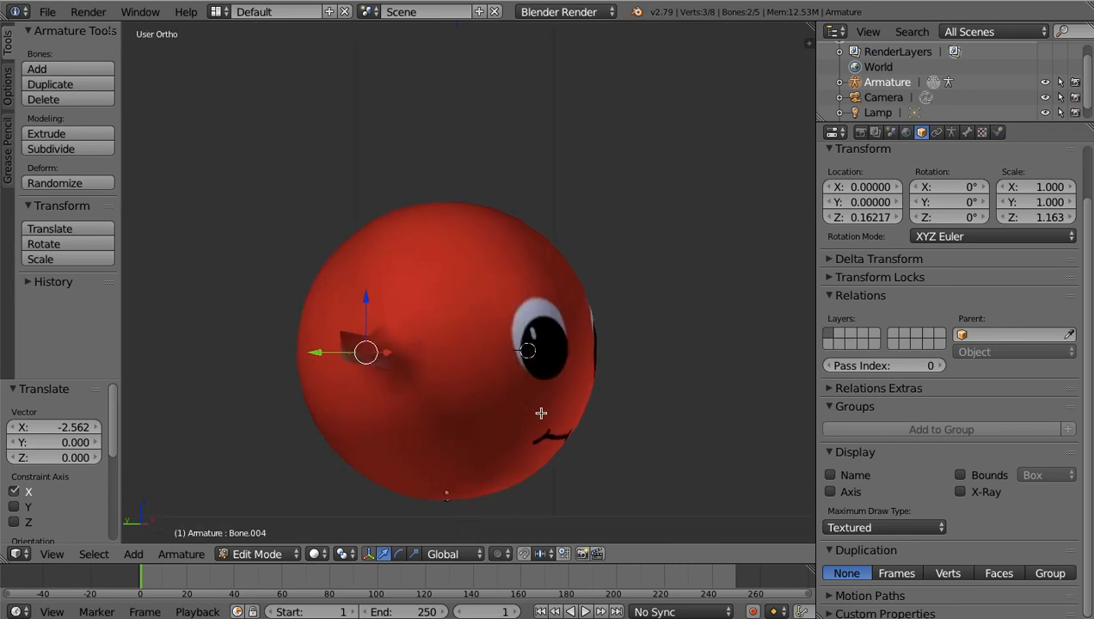
{"action": "scroll", "coordinate": [542, 414], "scroll_direction": "up", "scroll_amount": 3}
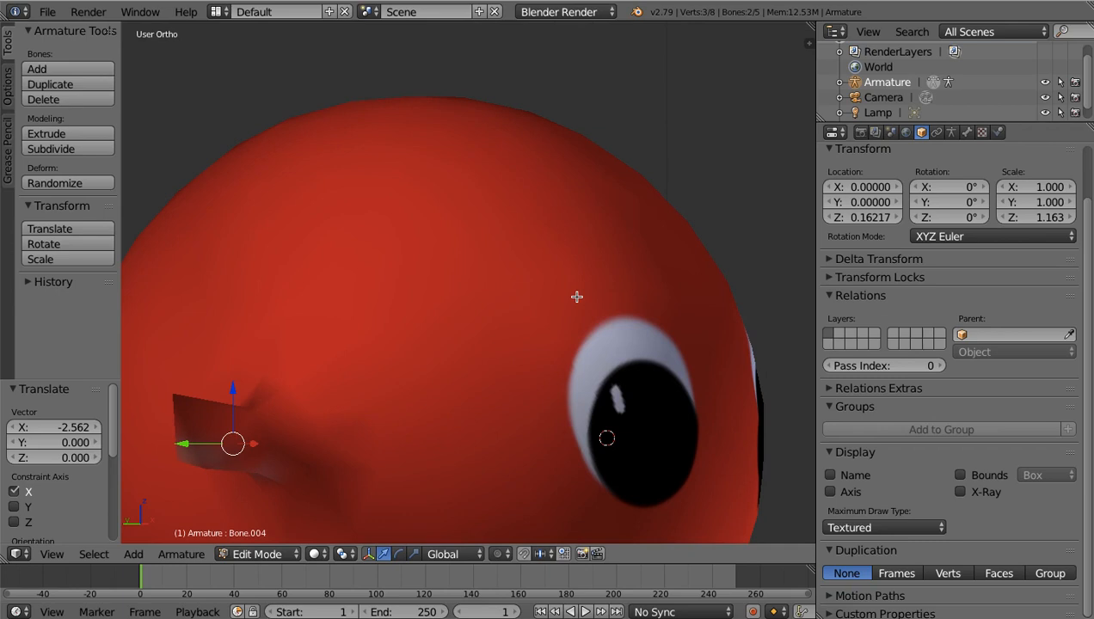
{"action": "key", "text": "ctrl+KP_1"}
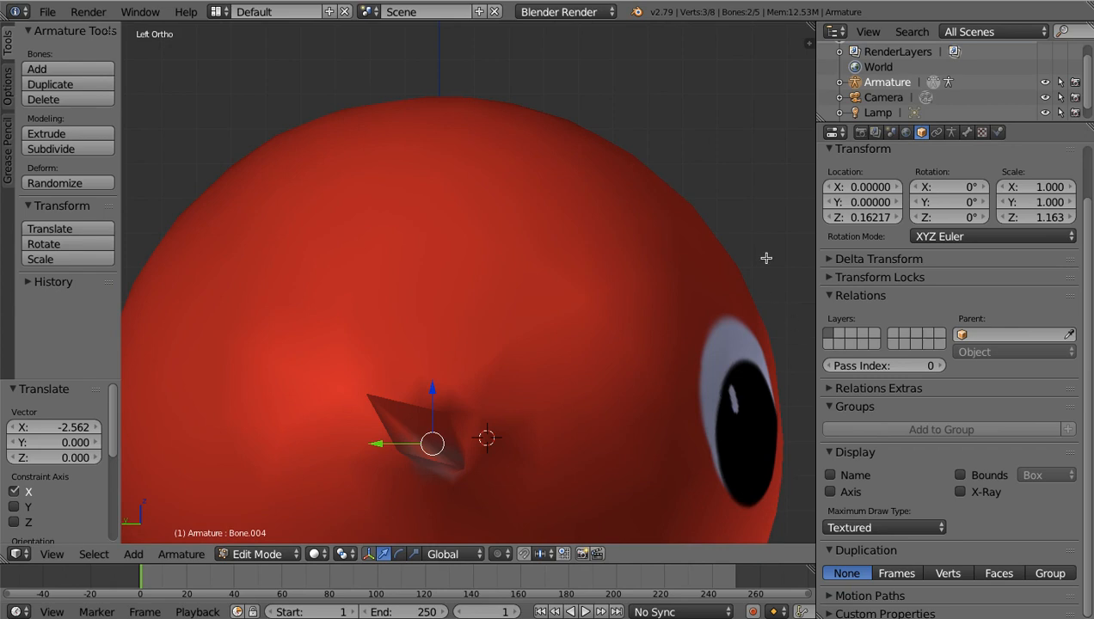
{"action": "key", "text": "KP_7"}
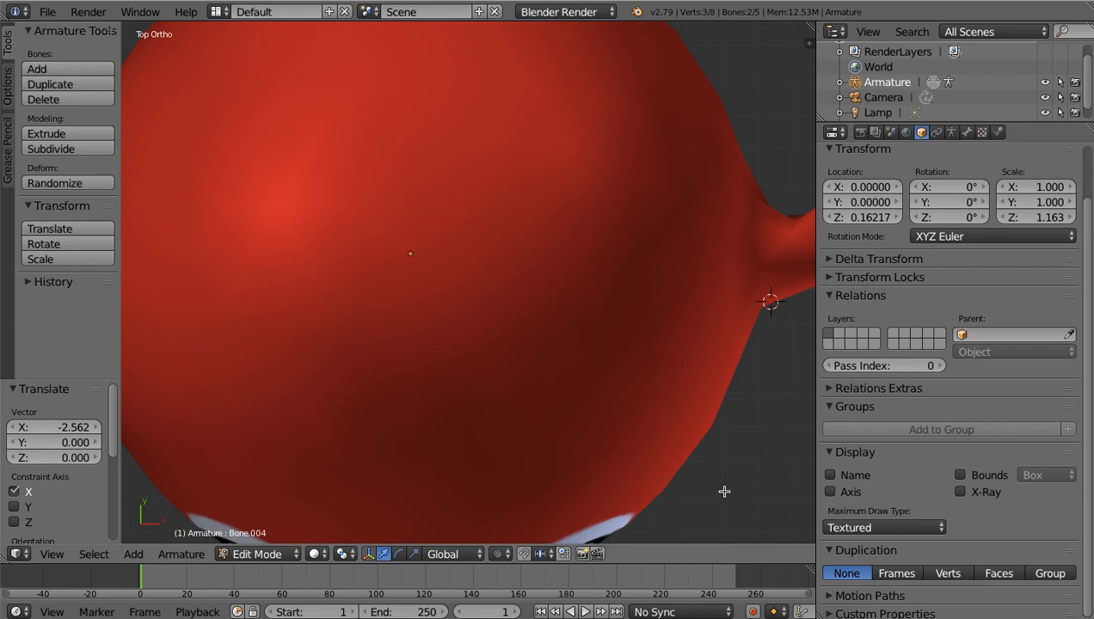
{"action": "middle_click_drag", "start_coordinate": [721, 486], "coordinate": [786, 487], "text": "shift"}
{"action": "mouse_move", "coordinate": [176, 475]}
{"action": "middle_mouse_down", "text": "shift"}
{"action": "mouse_move", "coordinate": [322, 499]}
{"action": "mouse_move", "coordinate": [497, 496]}
{"action": "middle_mouse_up", "text": "shift"}
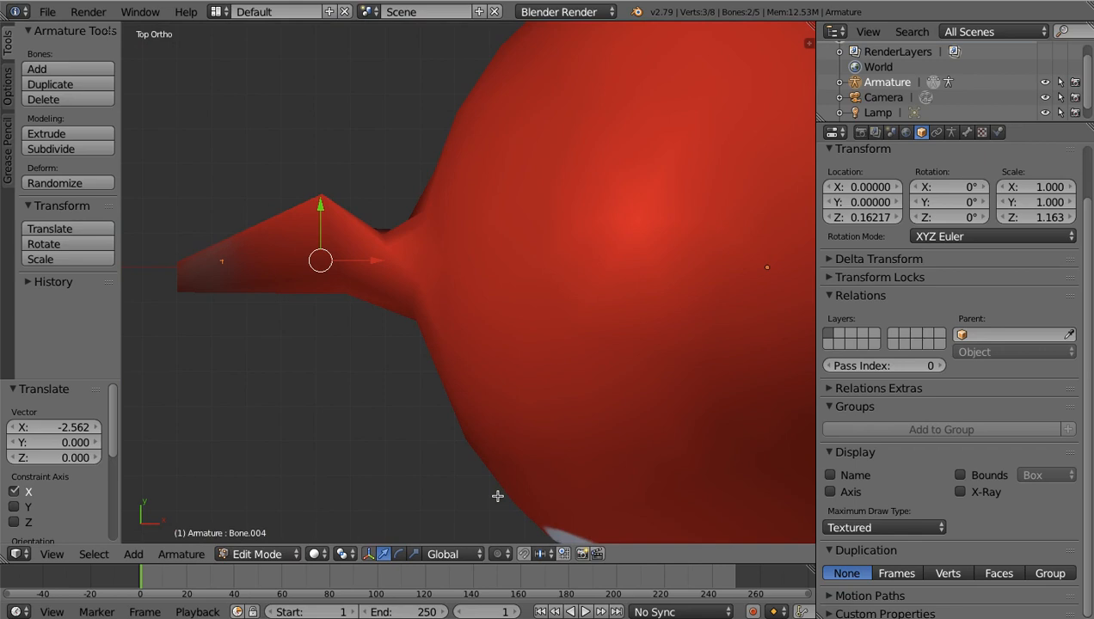
{"action": "key", "text": "KP_1"}
{"action": "scroll", "coordinate": [497, 496], "scroll_direction": "up", "scroll_amount": 2}
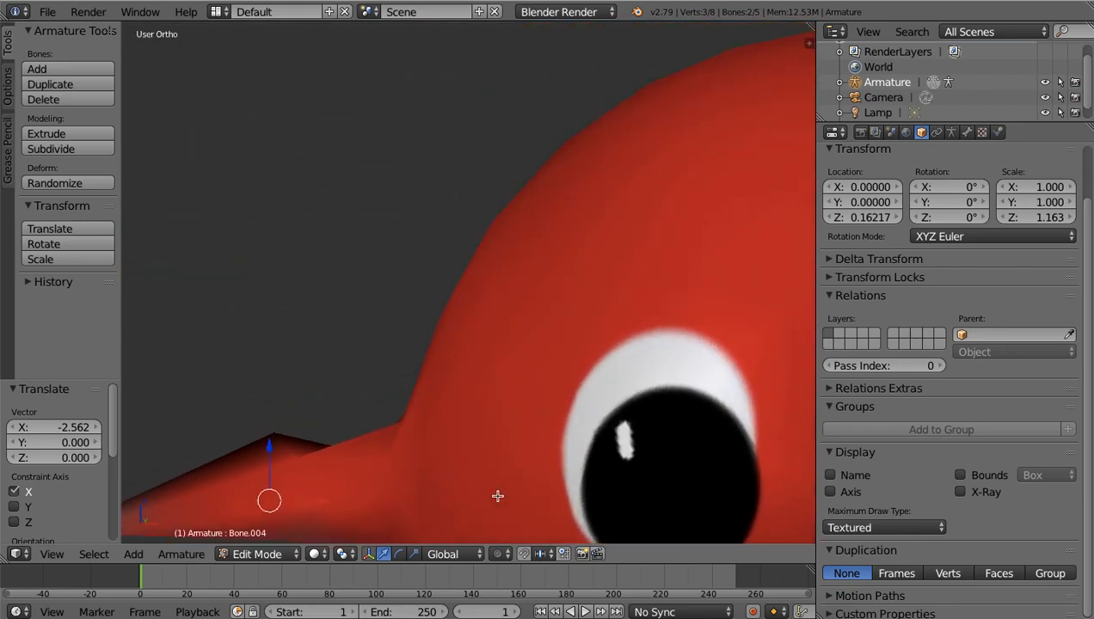
{"action": "scroll", "coordinate": [497, 496], "scroll_direction": "down", "scroll_amount": 5}
{"action": "middle_click_drag", "start_coordinate": [497, 496], "coordinate": [473, 489]}
{"action": "scroll", "coordinate": [473, 489], "scroll_direction": "down", "scroll_amount": 1}
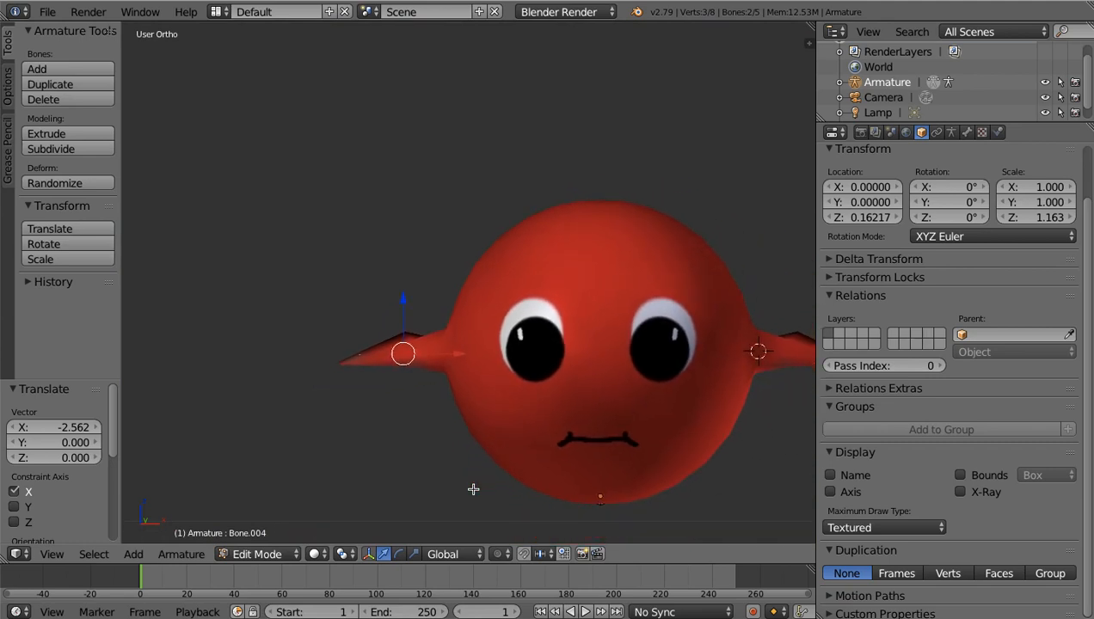
{"action": "middle_click_drag", "start_coordinate": [473, 490], "coordinate": [339, 456], "text": "shift"}
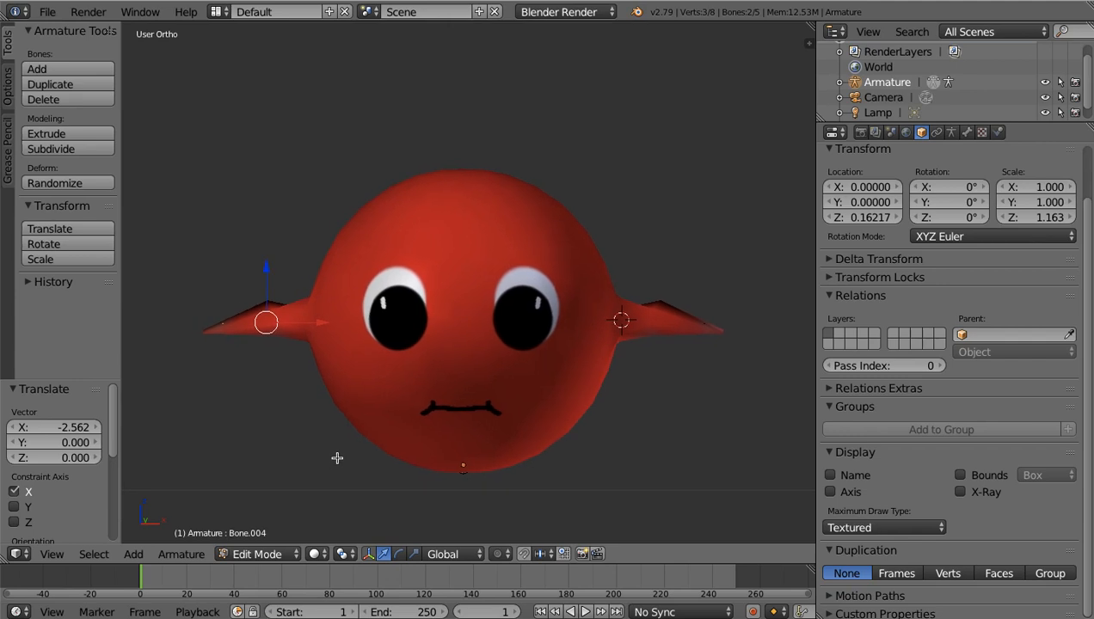
{"action": "left_click", "coordinate": [960, 491]}
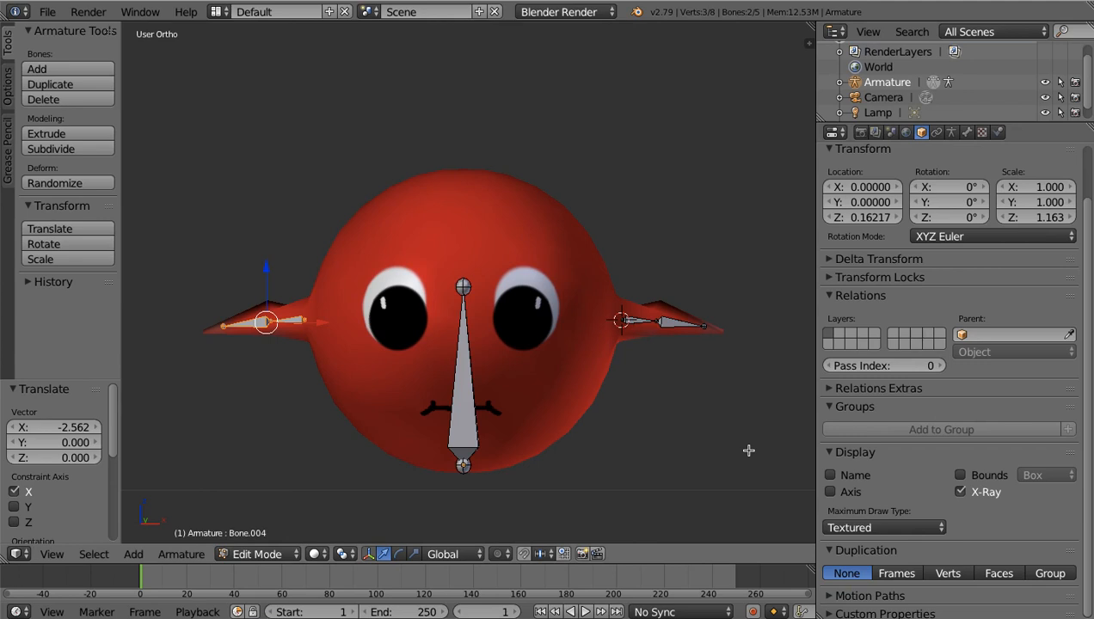
Step: Parent the innermost bone of each fin chain to the central body bone with Keep Offset, and return to Object Mode
{"action": "scroll", "coordinate": [748, 451], "scroll_direction": "up", "scroll_amount": 2}
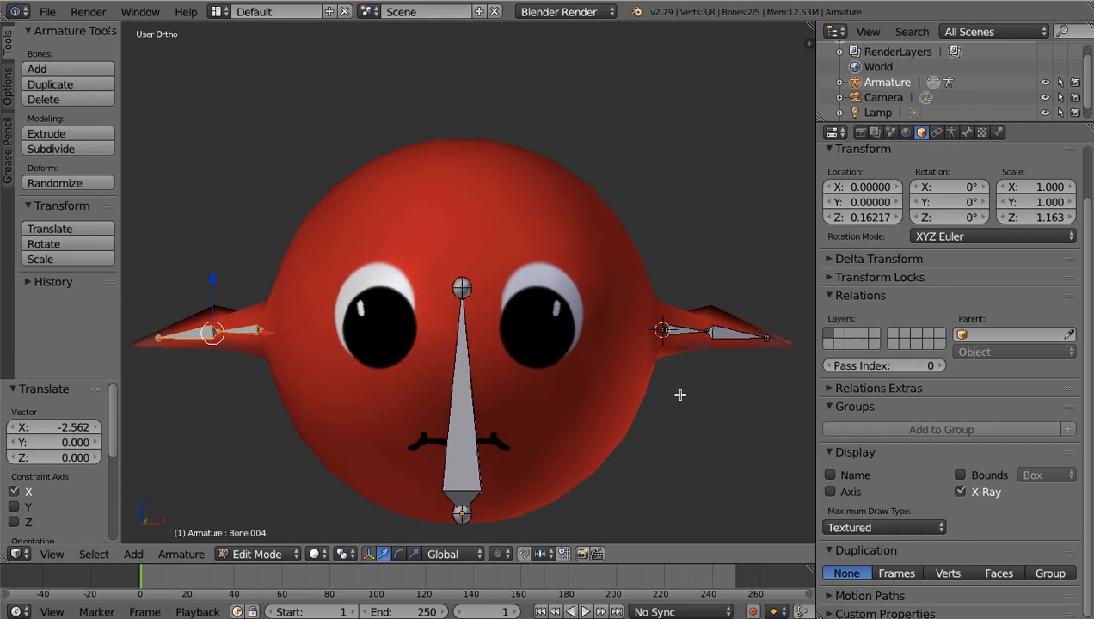
{"action": "key", "text": "a"}
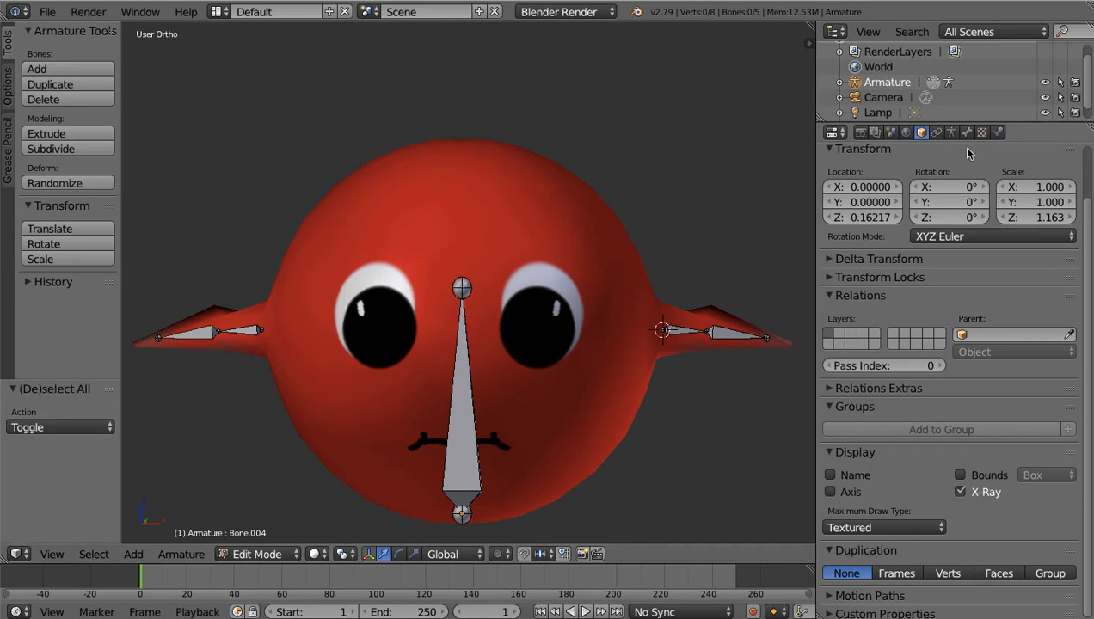
{"action": "left_click_drag", "start_coordinate": [1014, 122], "coordinate": [1011, 219]}
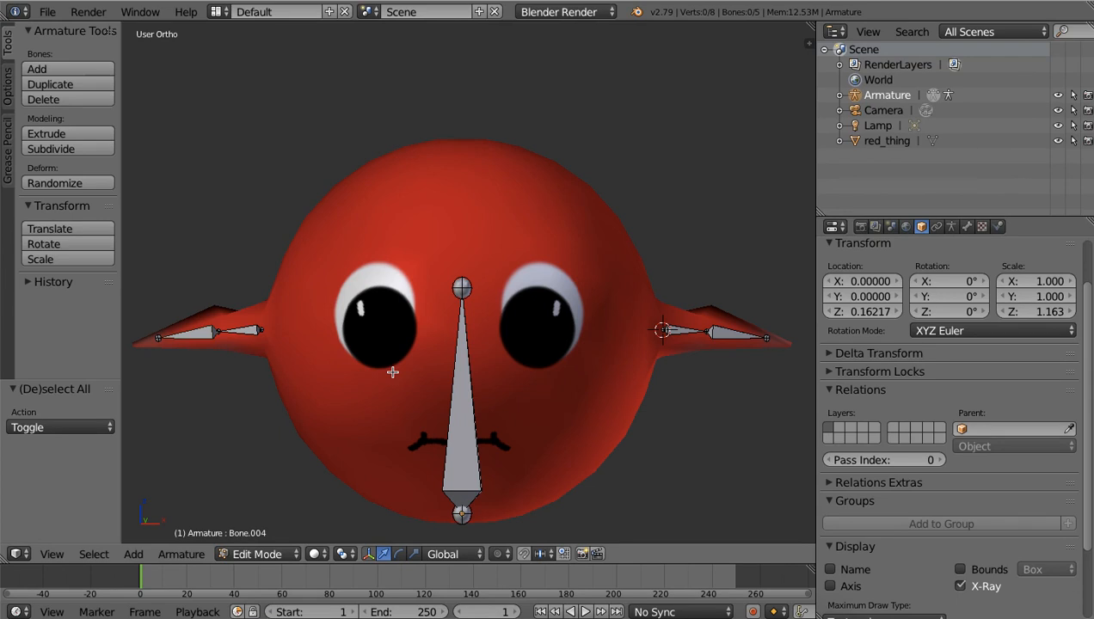
{"action": "right_click", "coordinate": [681, 330]}
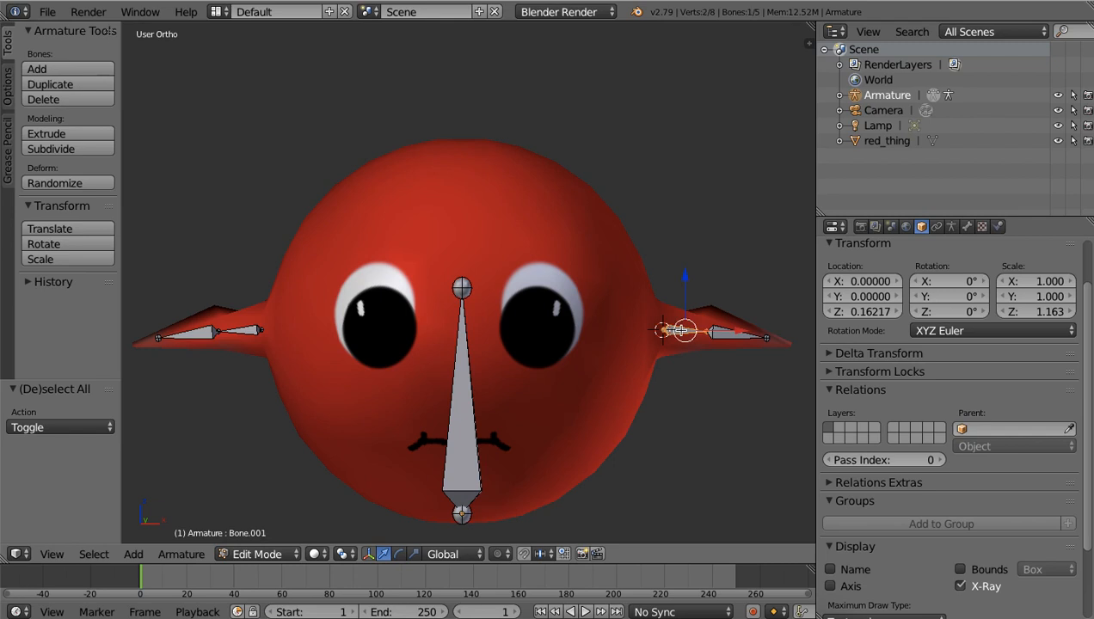
{"action": "right_click", "coordinate": [248, 330], "text": "shift"}
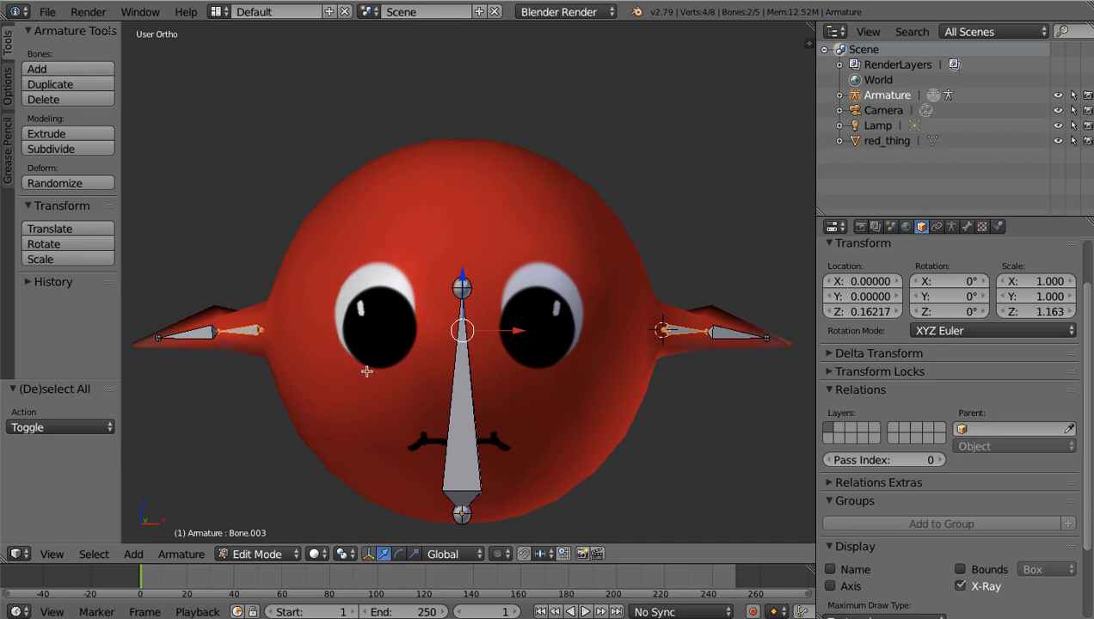
{"action": "right_click", "coordinate": [466, 415], "text": "shift"}
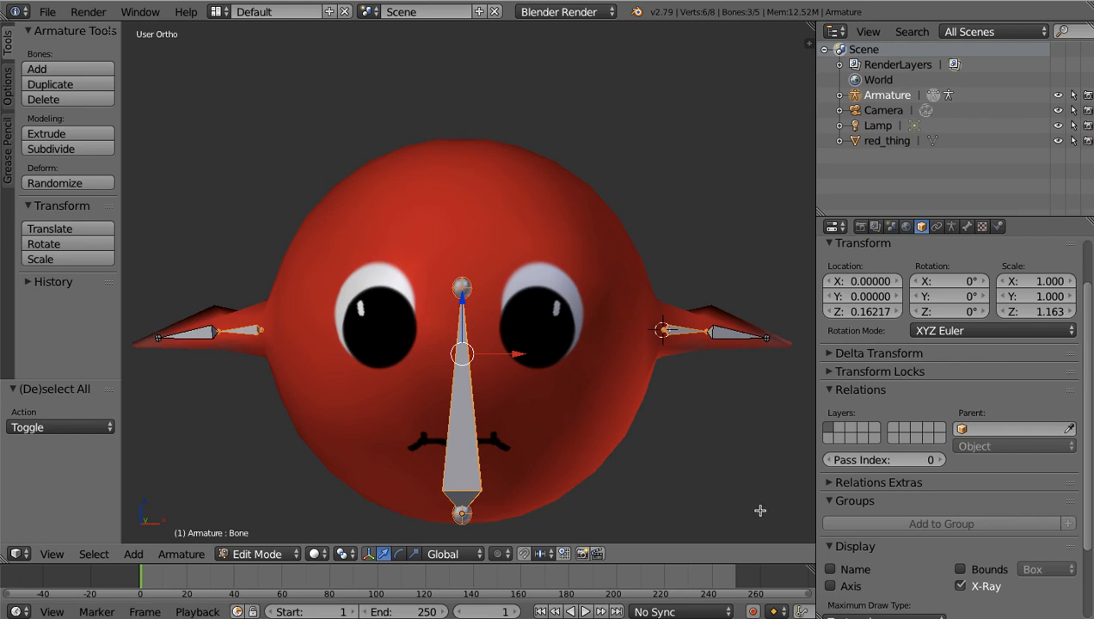
{"action": "key", "text": "ctrl+p"}
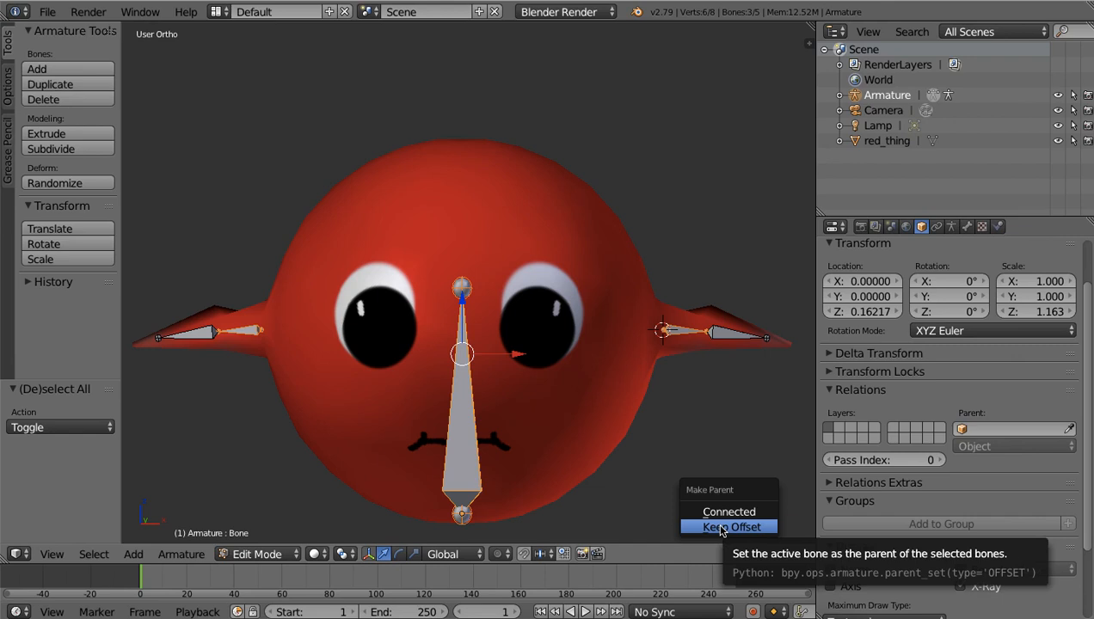
{"action": "left_click", "coordinate": [720, 528]}
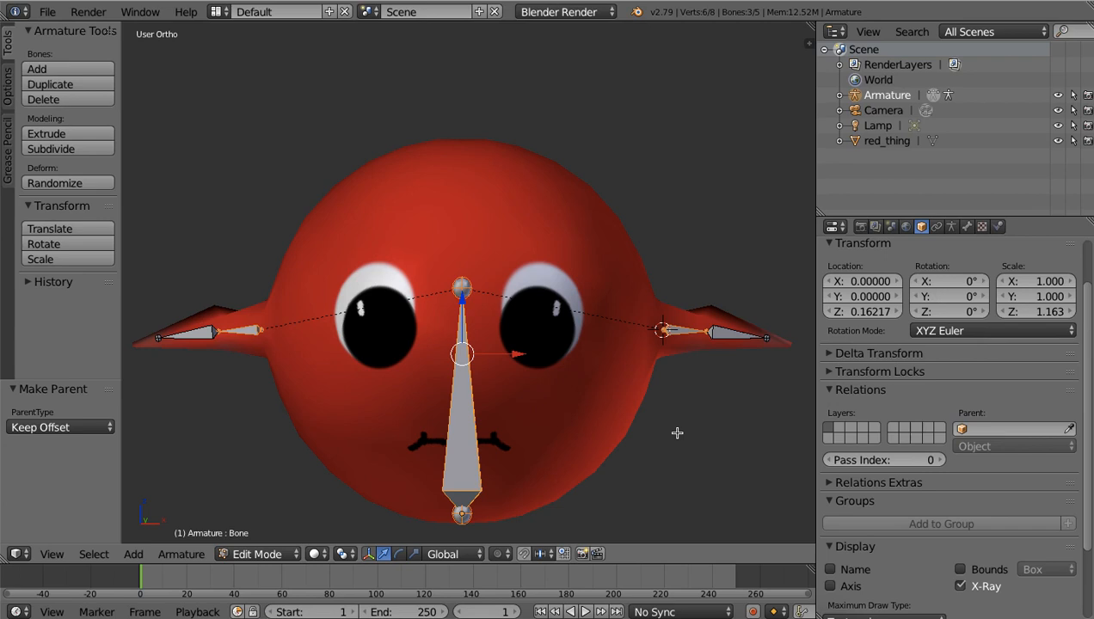
{"action": "key", "text": "Tab"}
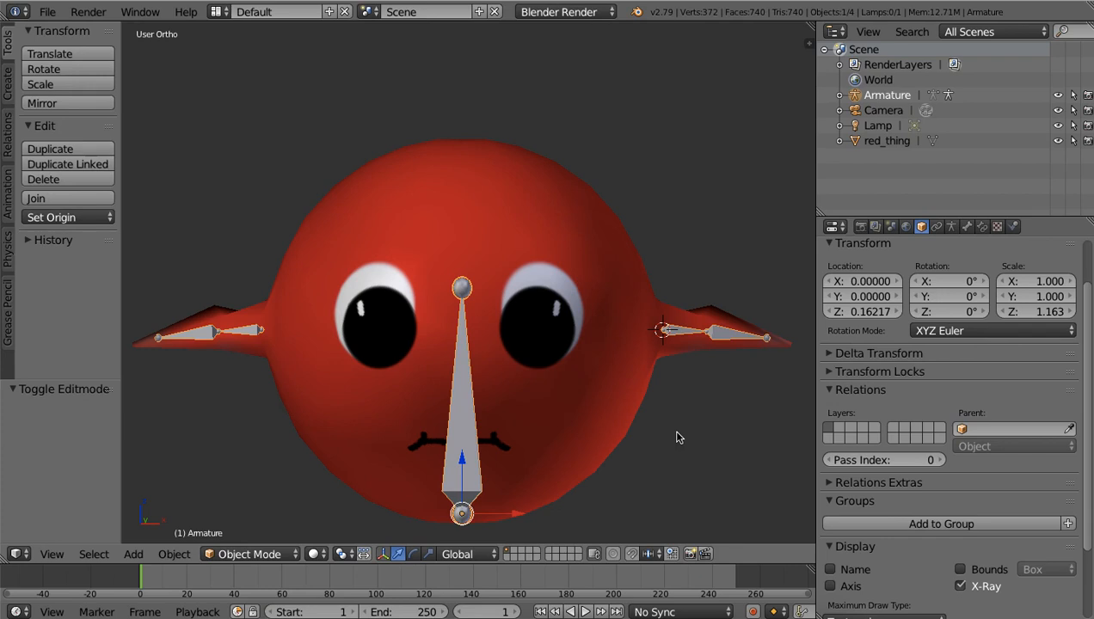
Step: Move the armature to the fifth layer, and make the first and fifth layers visible together
{"action": "key", "text": "a"}
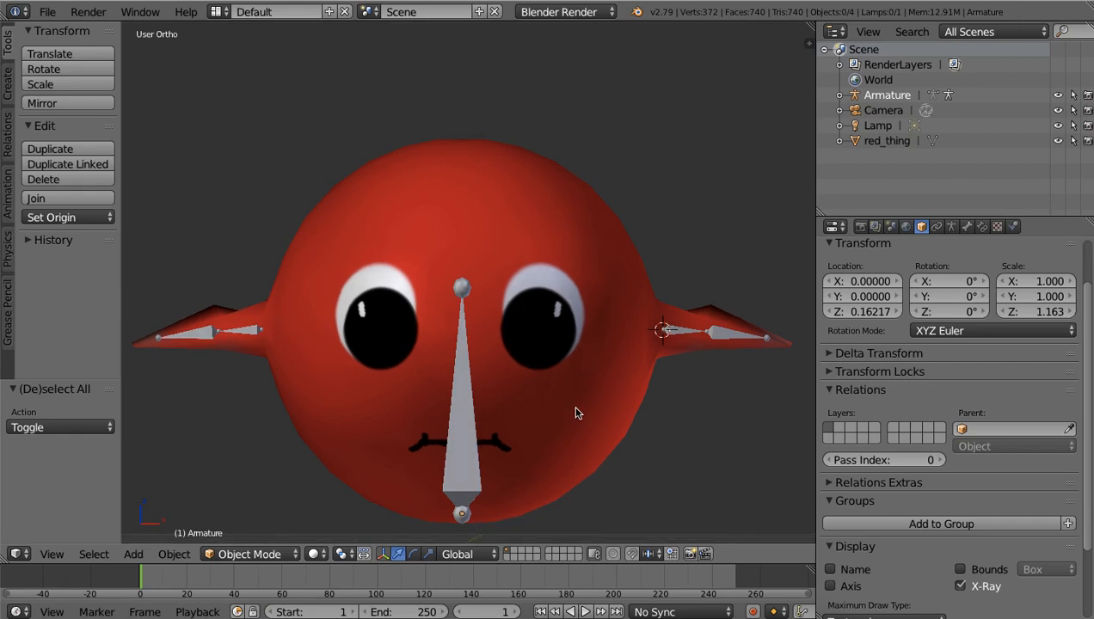
{"action": "right_click", "coordinate": [465, 404]}
{"action": "left_click", "coordinate": [465, 403]}
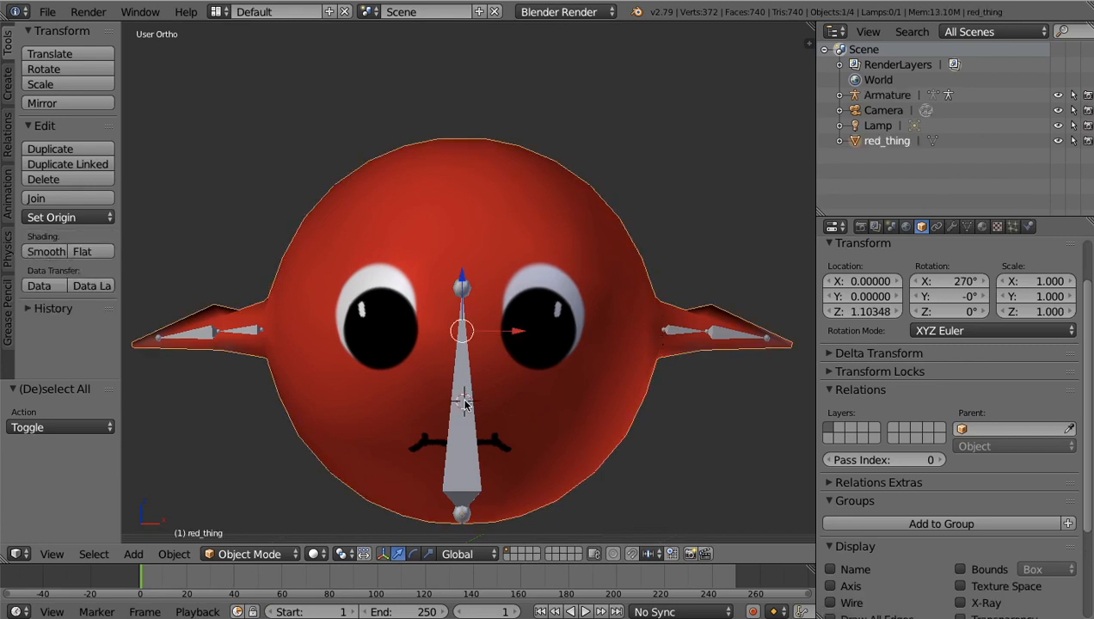
{"action": "left_click", "coordinate": [463, 410]}
{"action": "right_click", "coordinate": [463, 411]}
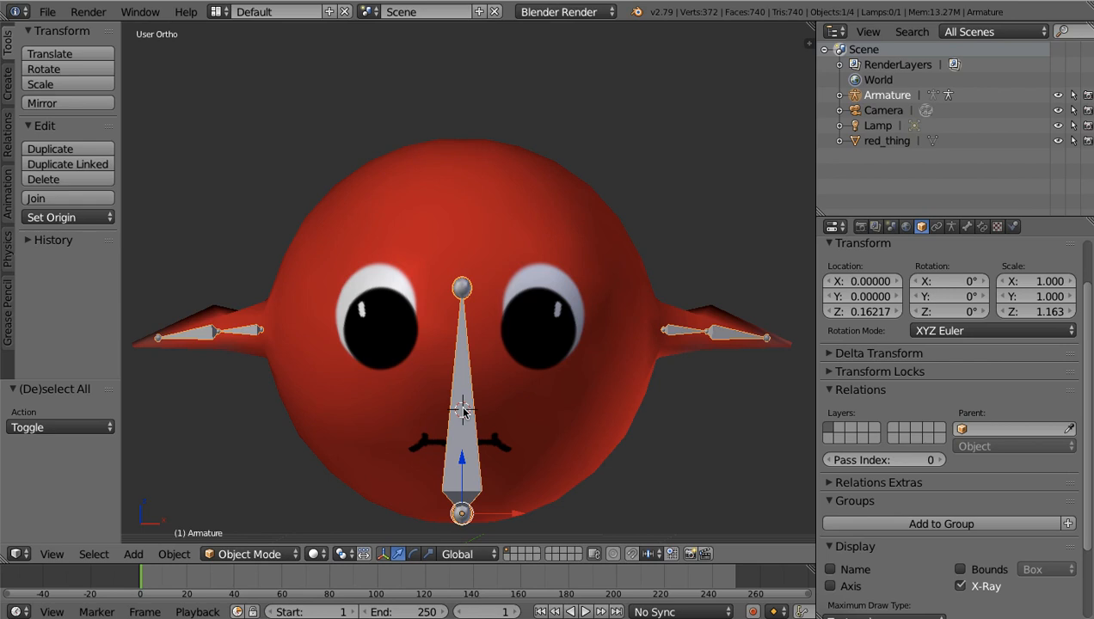
{"action": "key", "text": "m"}
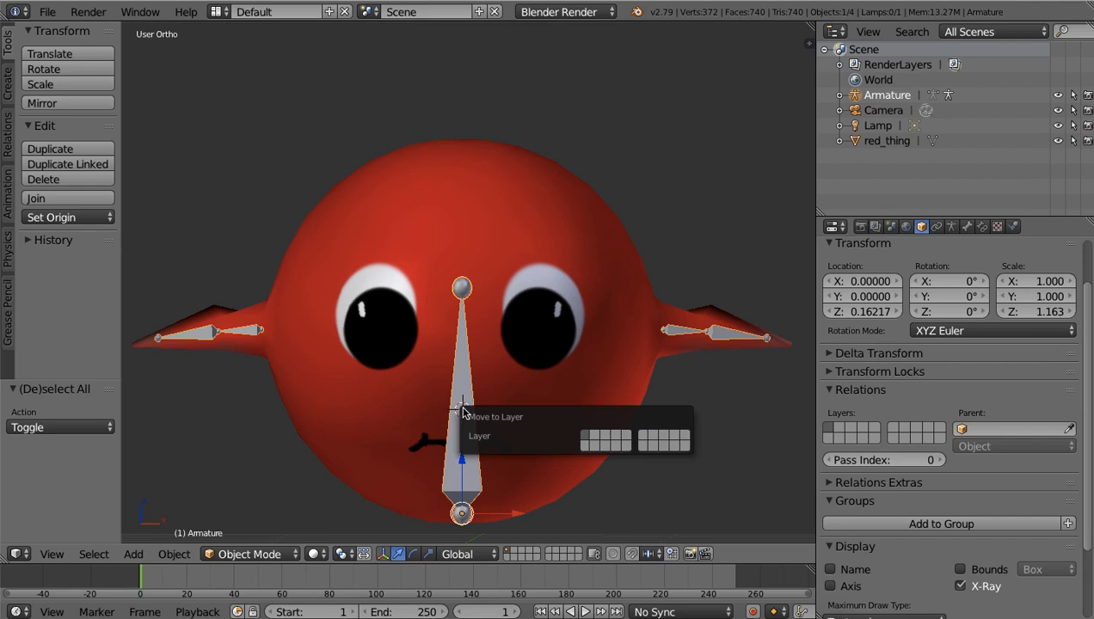
{"action": "left_click", "coordinate": [626, 440]}
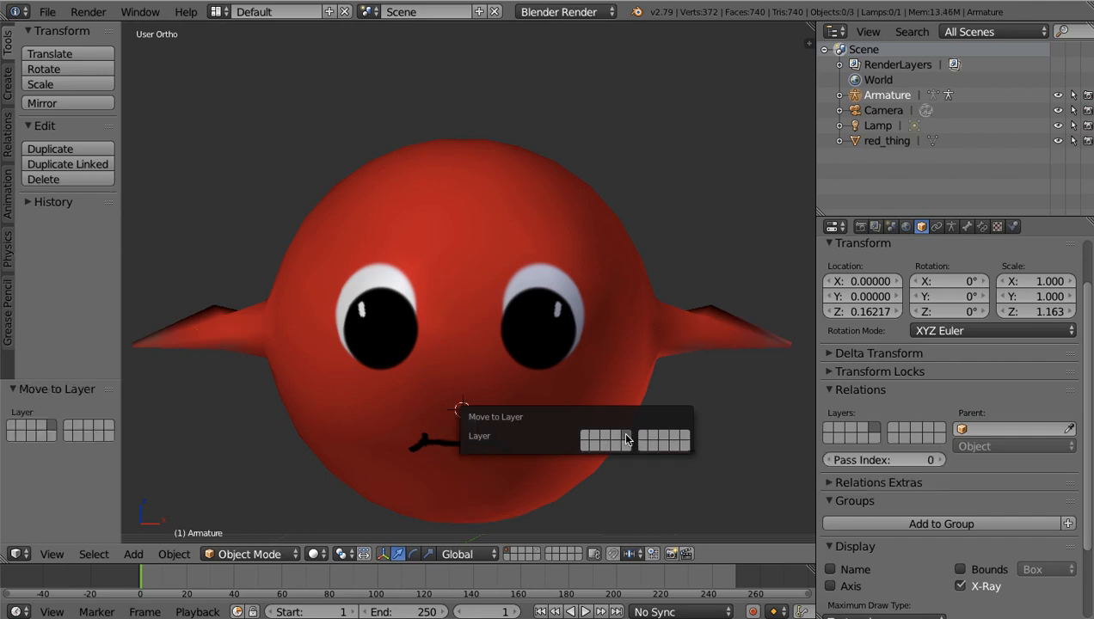
{"action": "left_click", "coordinate": [537, 555]}
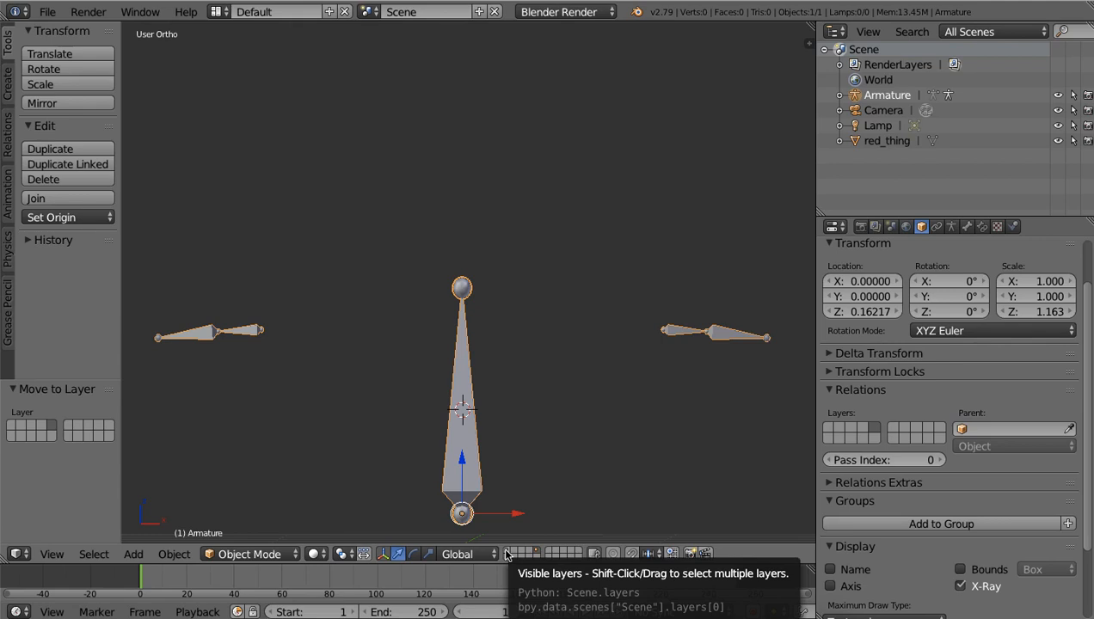
{"action": "left_click", "coordinate": [507, 551], "text": "shift"}
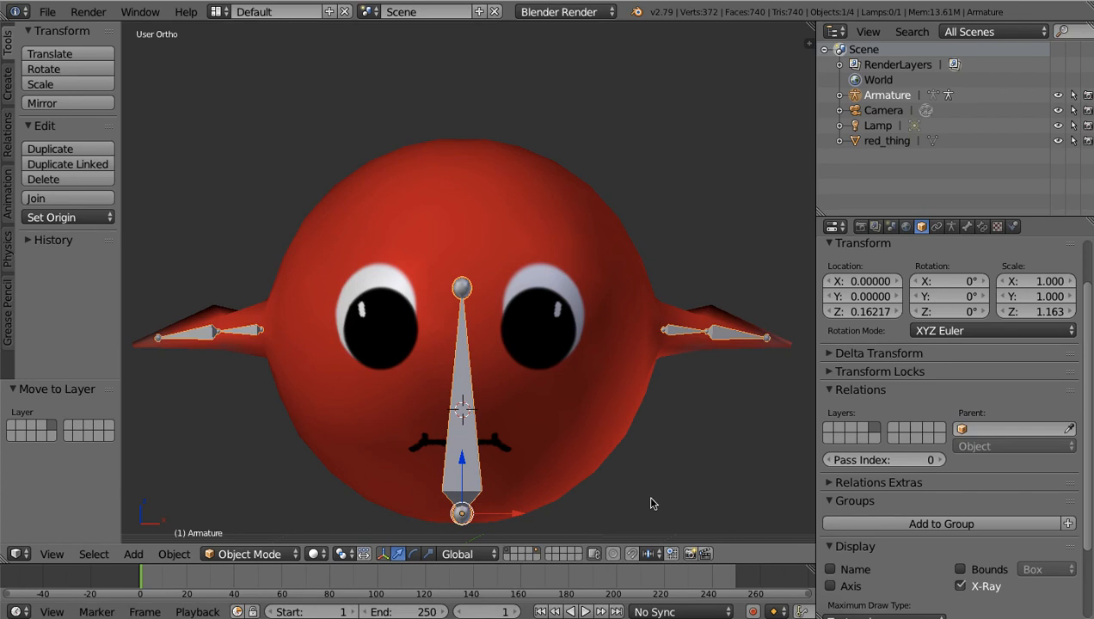
Step: Parent the red_thing mesh to the armature using Armature Deform With Automatic Weights
{"action": "key", "text": "a"}
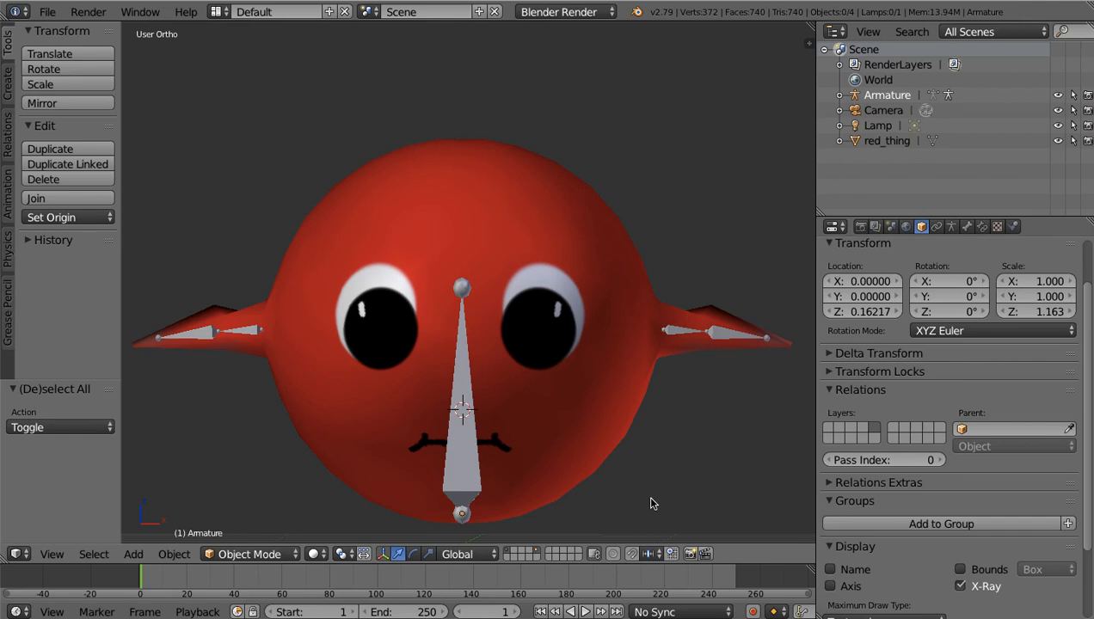
{"action": "left_click", "coordinate": [590, 395]}
{"action": "left_click", "coordinate": [601, 360]}
{"action": "left_click", "coordinate": [560, 257]}
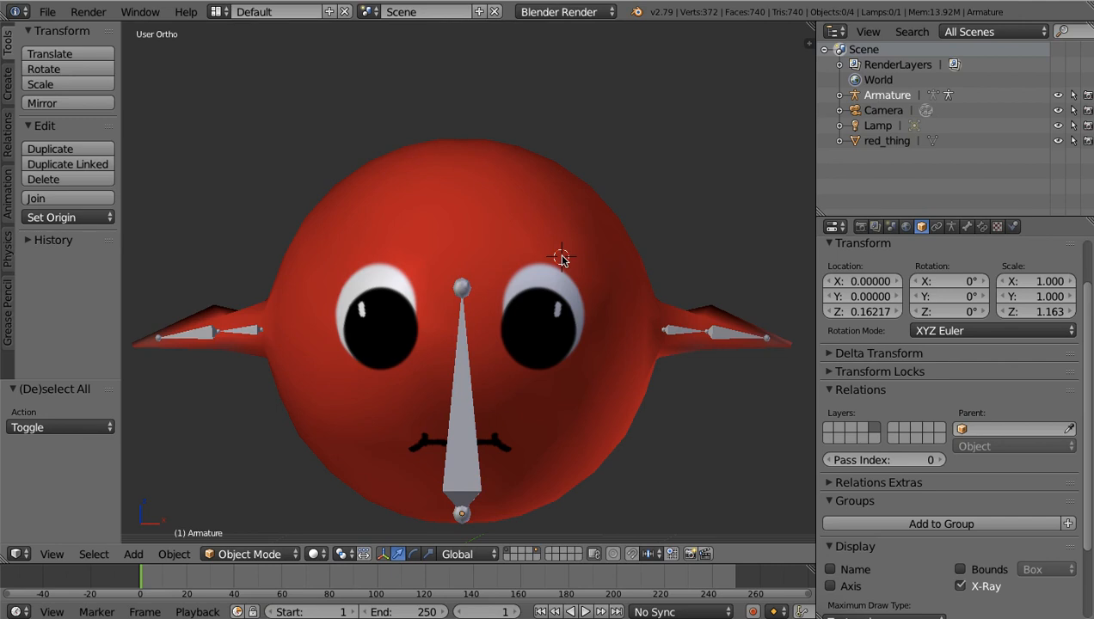
{"action": "left_click", "coordinate": [886, 142]}
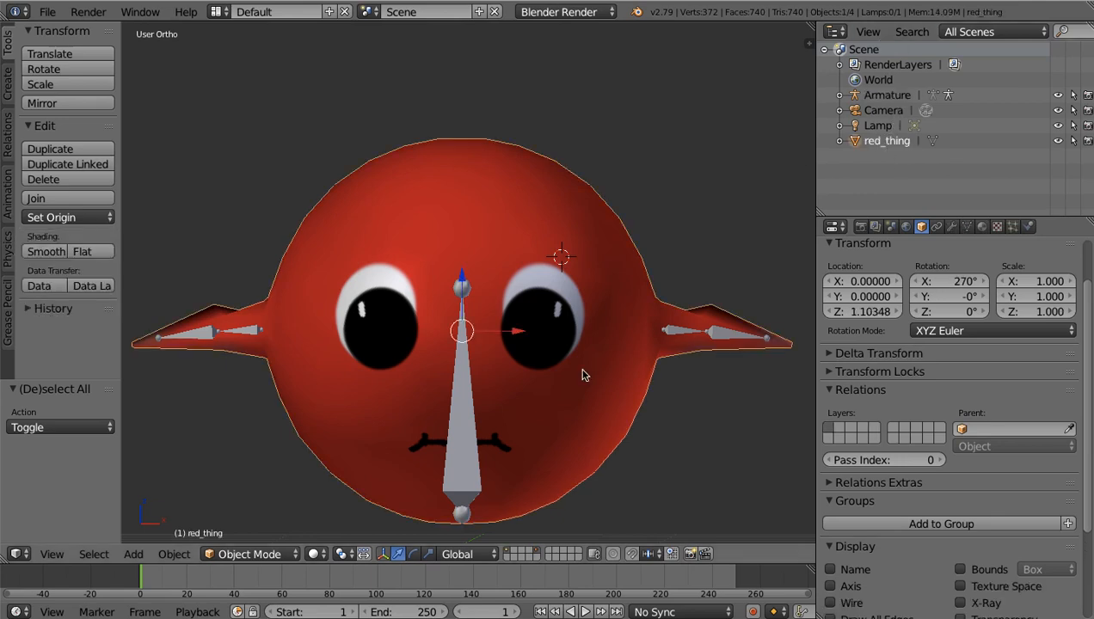
{"action": "right_click", "coordinate": [460, 404], "text": "shift"}
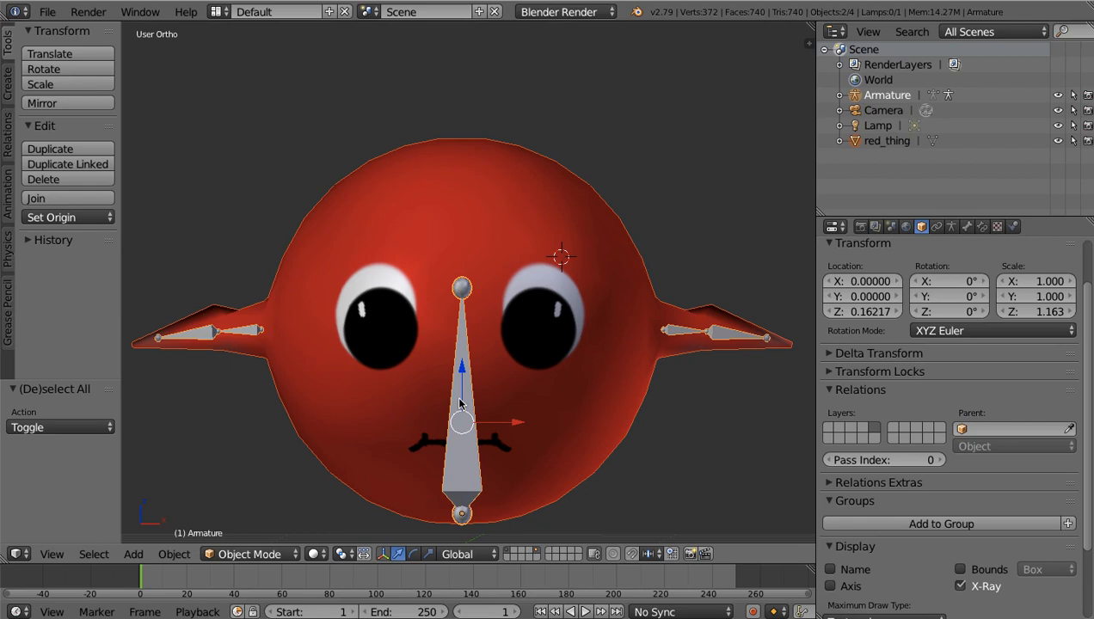
{"action": "key", "text": "ctrl+p"}
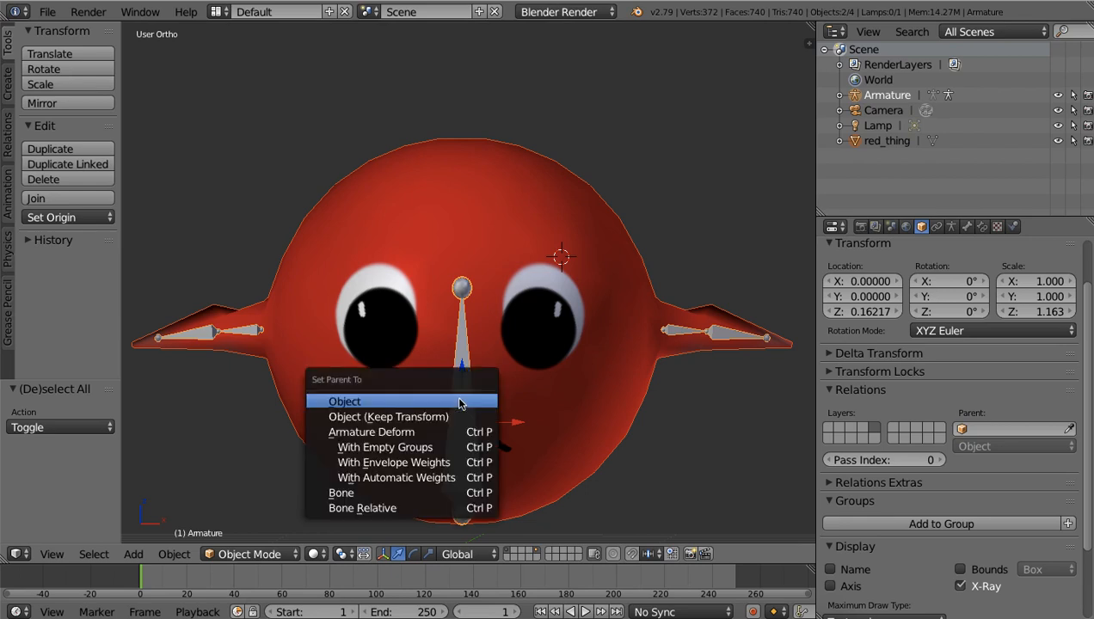
{"action": "left_click", "coordinate": [407, 478]}
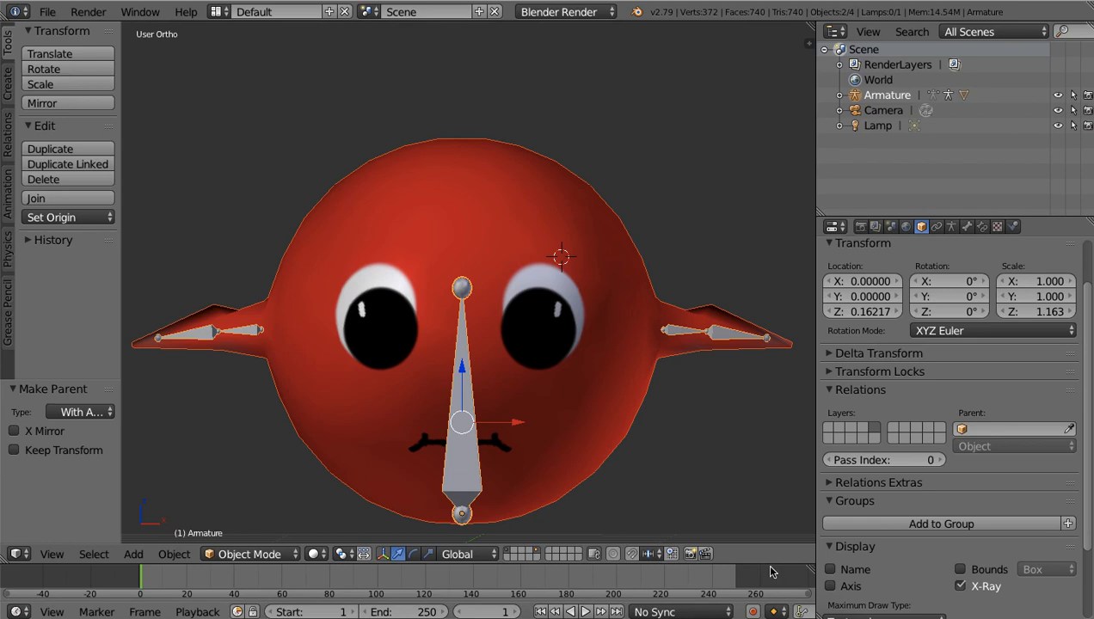
Step: Enlarge the timeline area, split it horizontally in two, and change the lower half to a Dope Sheet
{"action": "left_click_drag", "start_coordinate": [769, 564], "coordinate": [781, 357]}
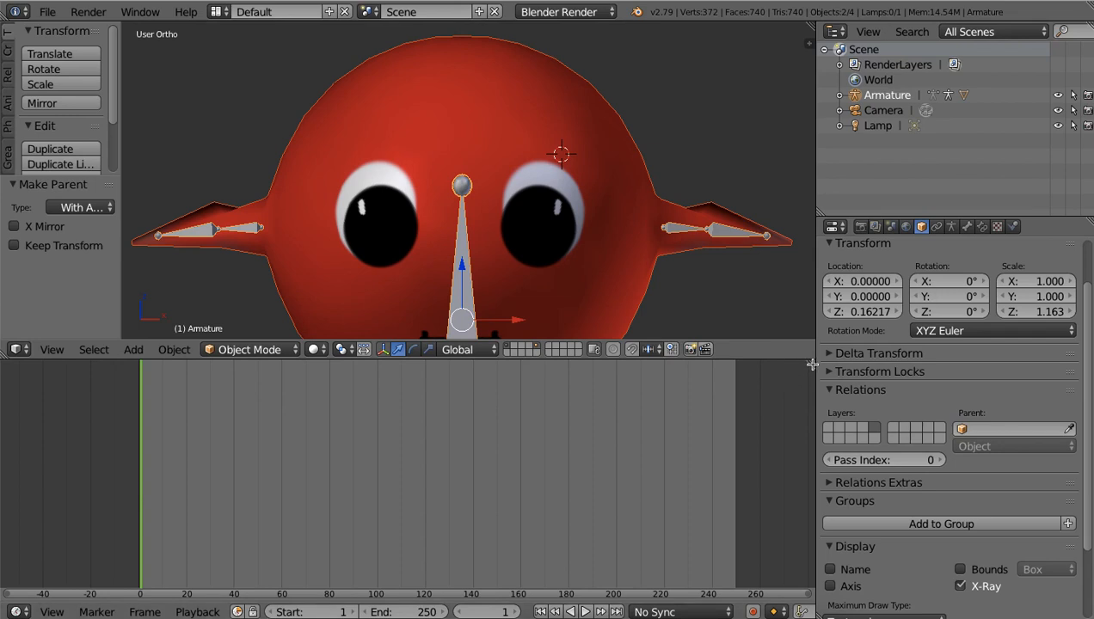
{"action": "left_click_drag", "start_coordinate": [811, 365], "coordinate": [802, 486]}
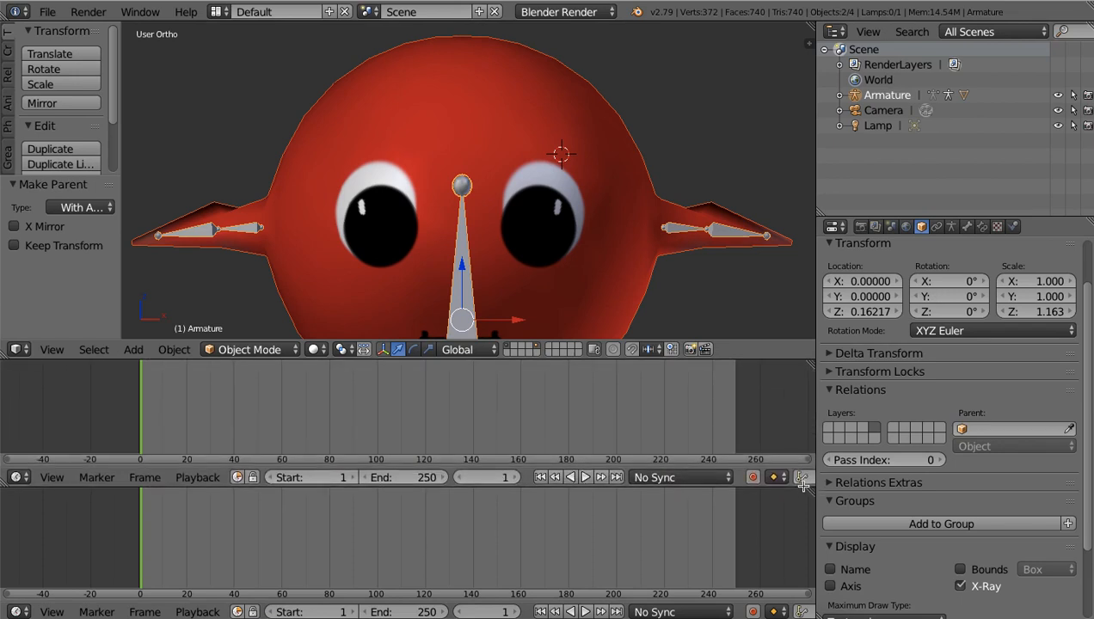
{"action": "left_click", "coordinate": [16, 611]}
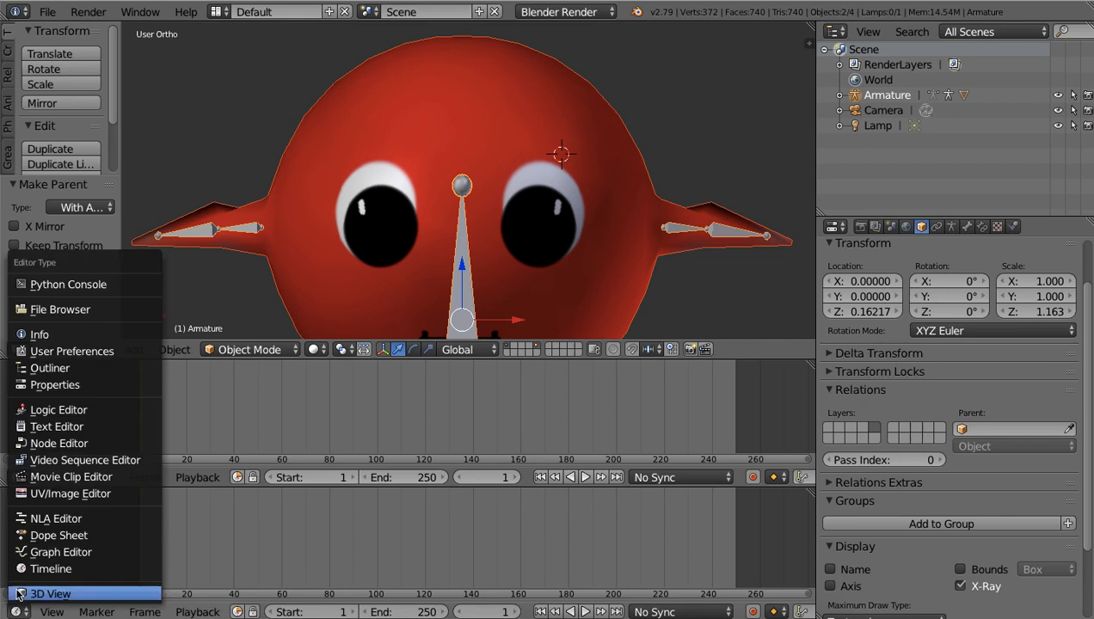
{"action": "left_click", "coordinate": [45, 536]}
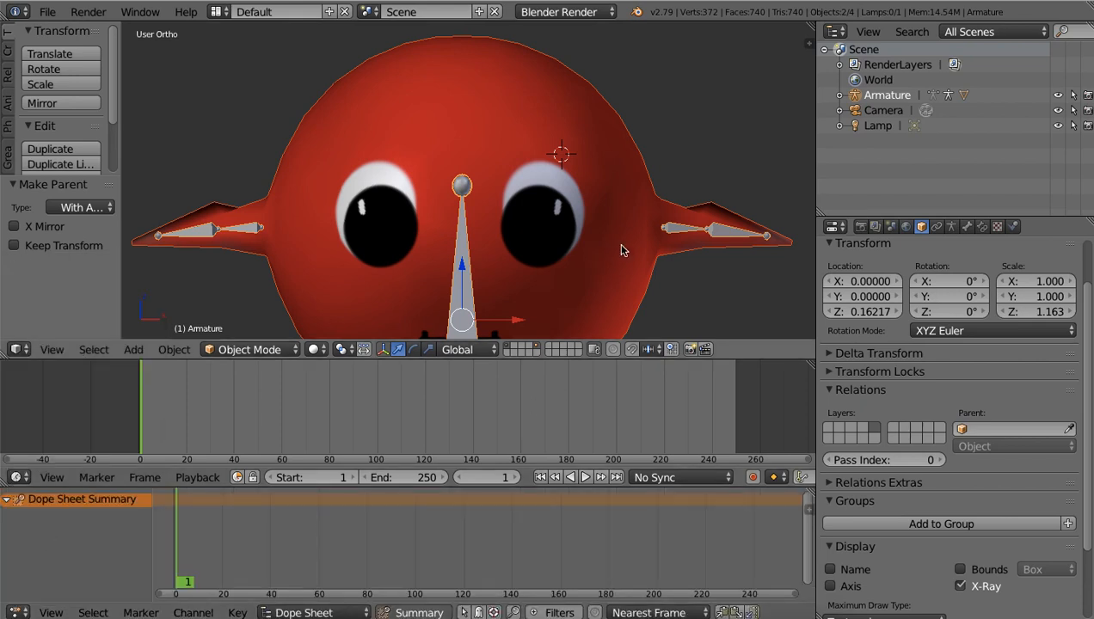
Step: Fit the whole character in the 3D view and switch the armature to Pose Mode
{"action": "left_click", "coordinate": [705, 307]}
{"action": "scroll", "coordinate": [705, 307], "scroll_direction": "down", "scroll_amount": 3}
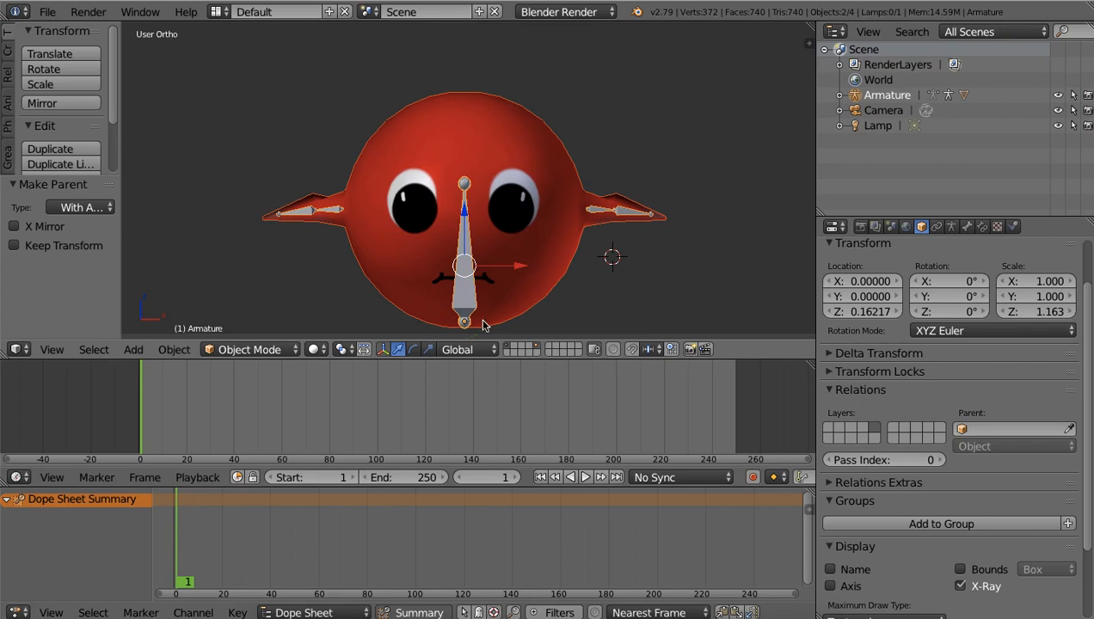
{"action": "left_click", "coordinate": [268, 357]}
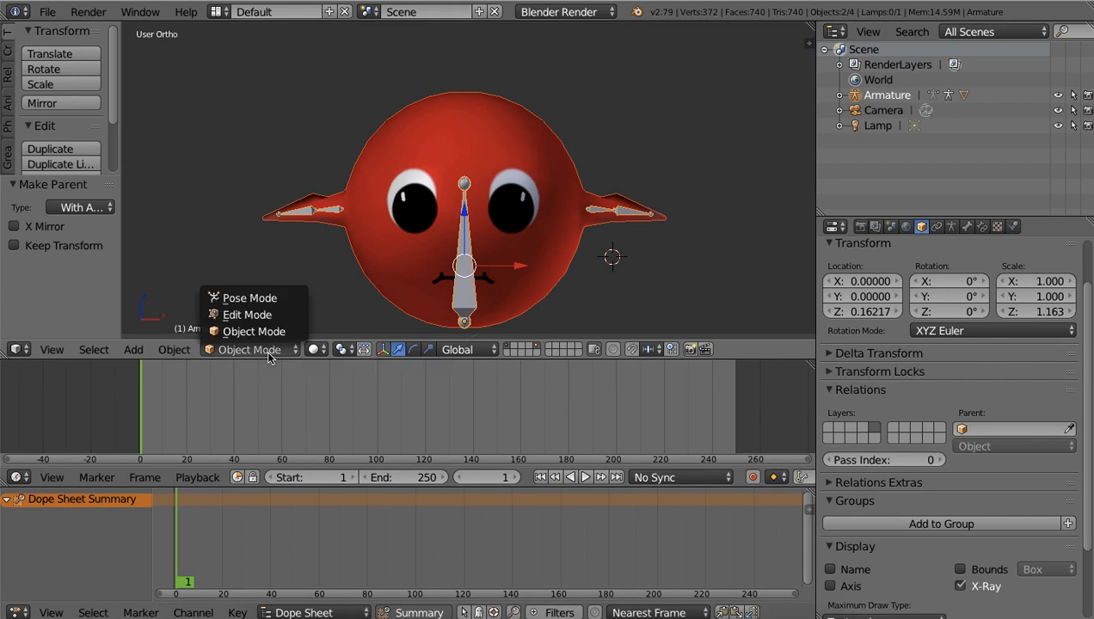
{"action": "left_click", "coordinate": [250, 299]}
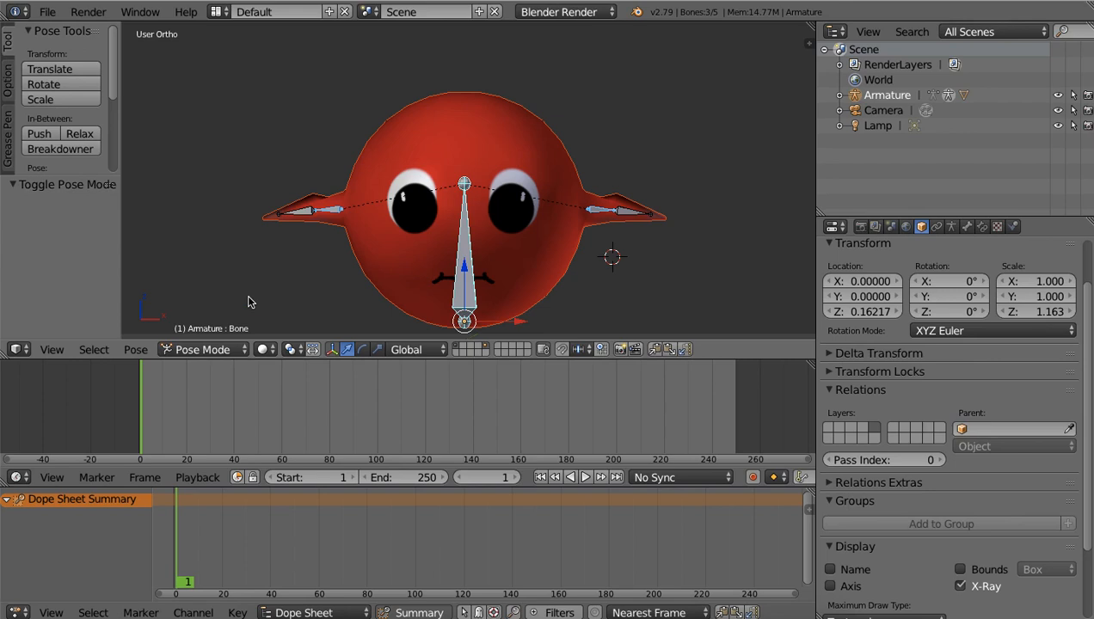
Step: Set the animation's end frame to 30 and turn on automatic keyframe insertion
{"action": "left_click", "coordinate": [427, 480]}
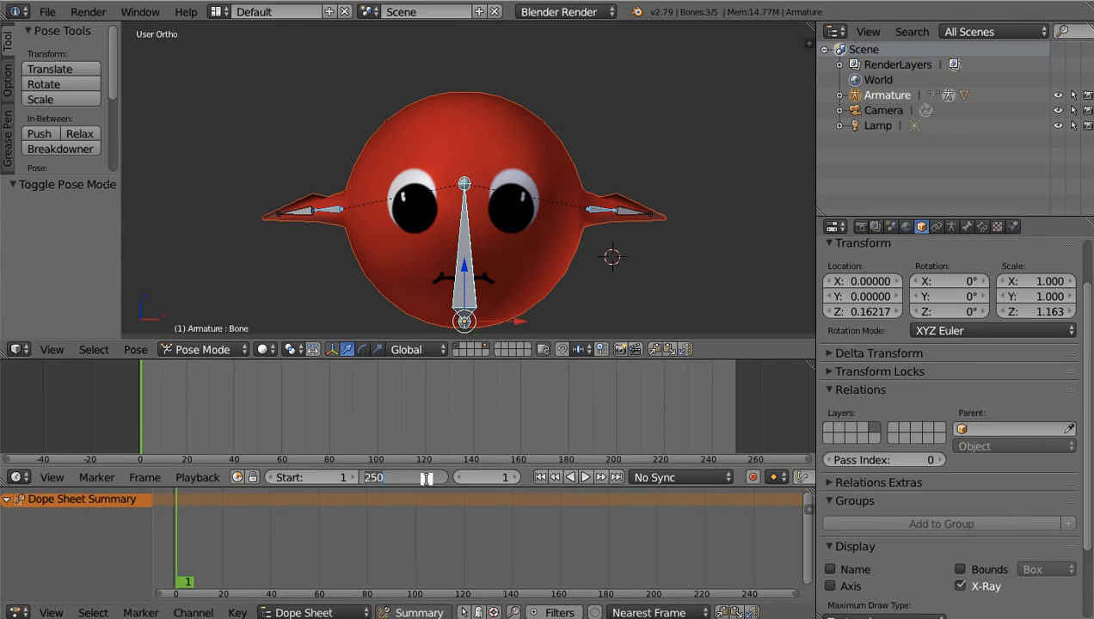
{"action": "type", "text": "30"}
{"action": "key", "text": "Return"}
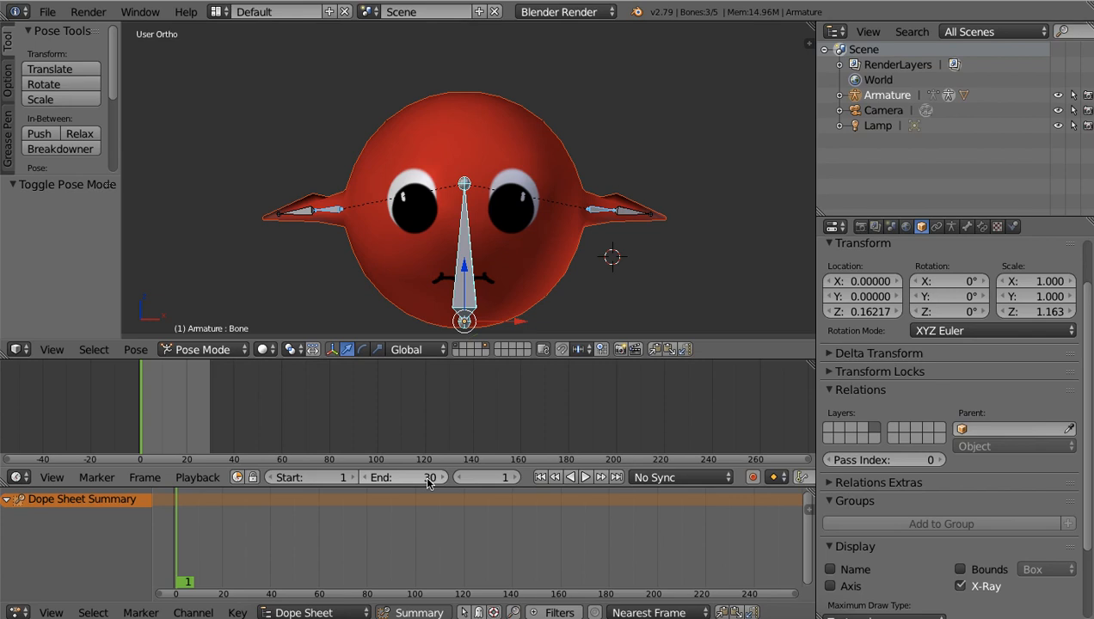
{"action": "left_click", "coordinate": [754, 481]}
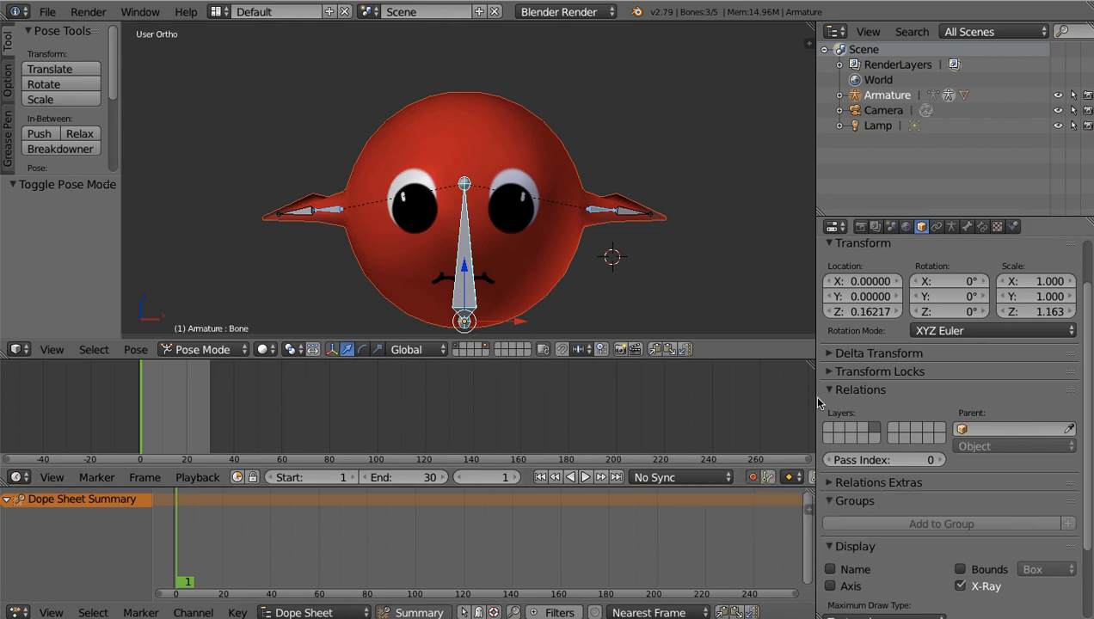
Step: Widen the 3D view by narrowing the neighbouring Outliner and Properties area, and deselect all bones
{"action": "left_click_drag", "start_coordinate": [814, 399], "coordinate": [873, 406]}
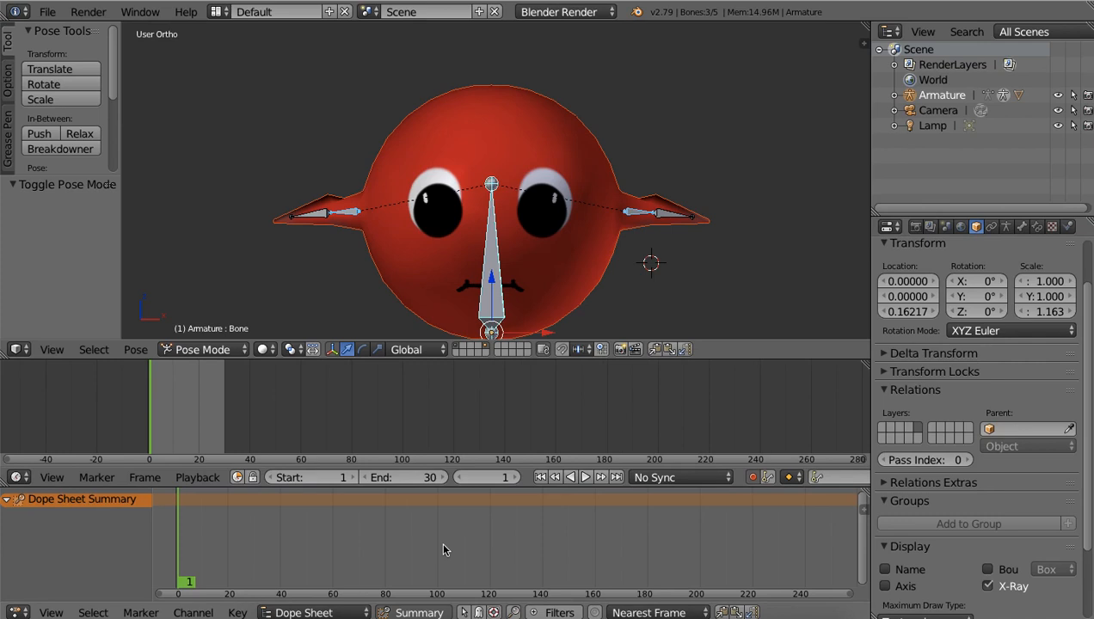
{"action": "left_click", "coordinate": [270, 270]}
{"action": "key", "text": "a"}
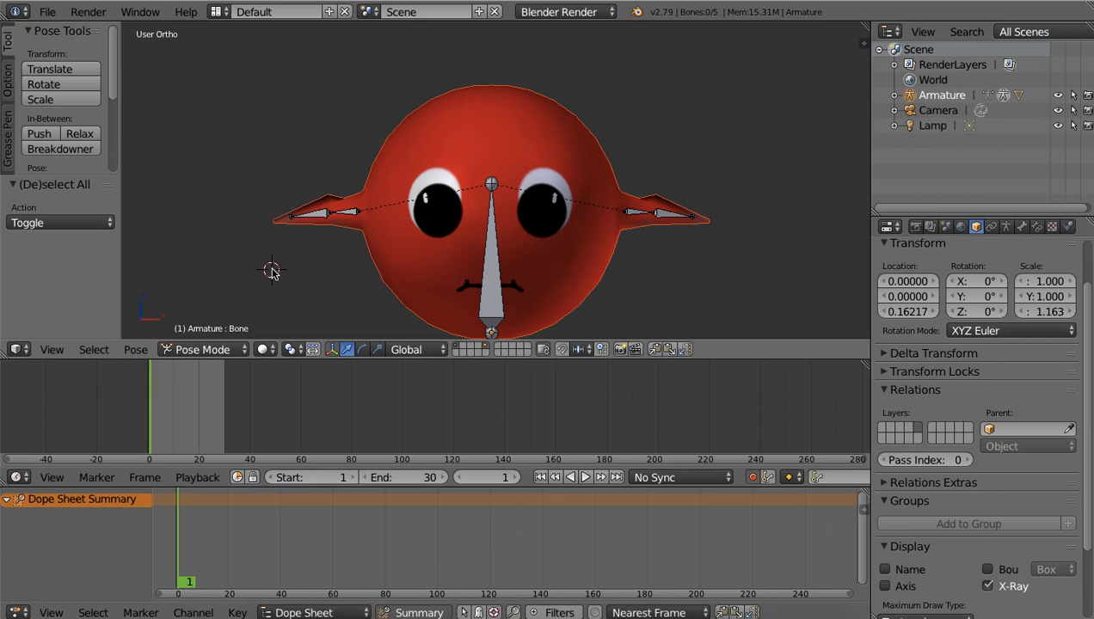
Step: At frame 1, rotate the central body bone about 1.14° around the global Y axis
{"action": "left_click", "coordinate": [489, 261]}
{"action": "right_click", "coordinate": [491, 264]}
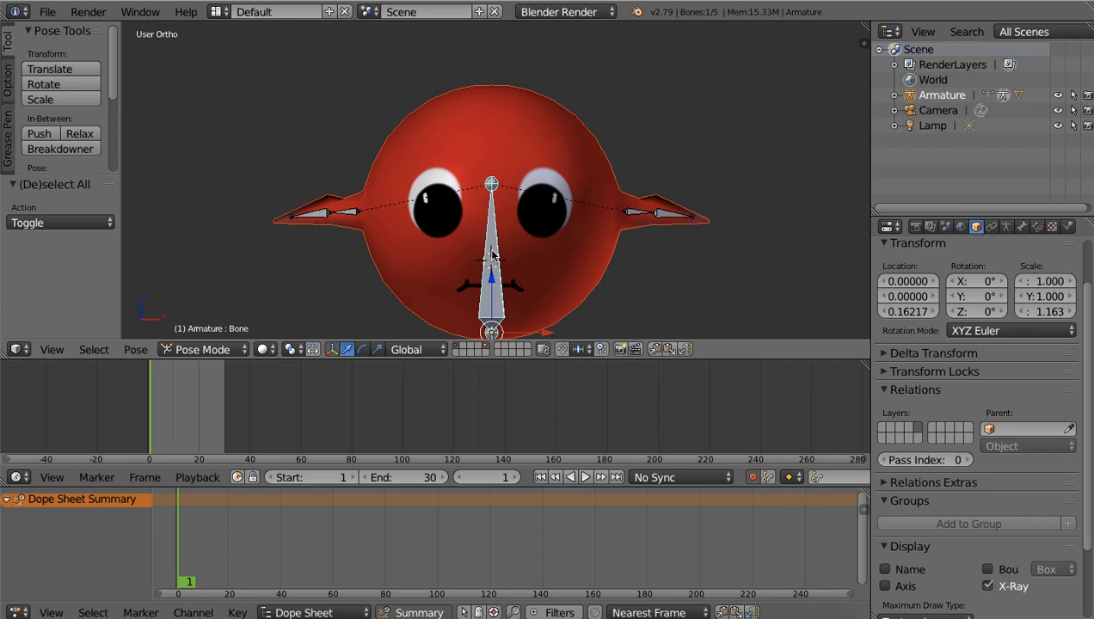
{"action": "key", "text": "r"}
{"action": "key", "text": "y"}
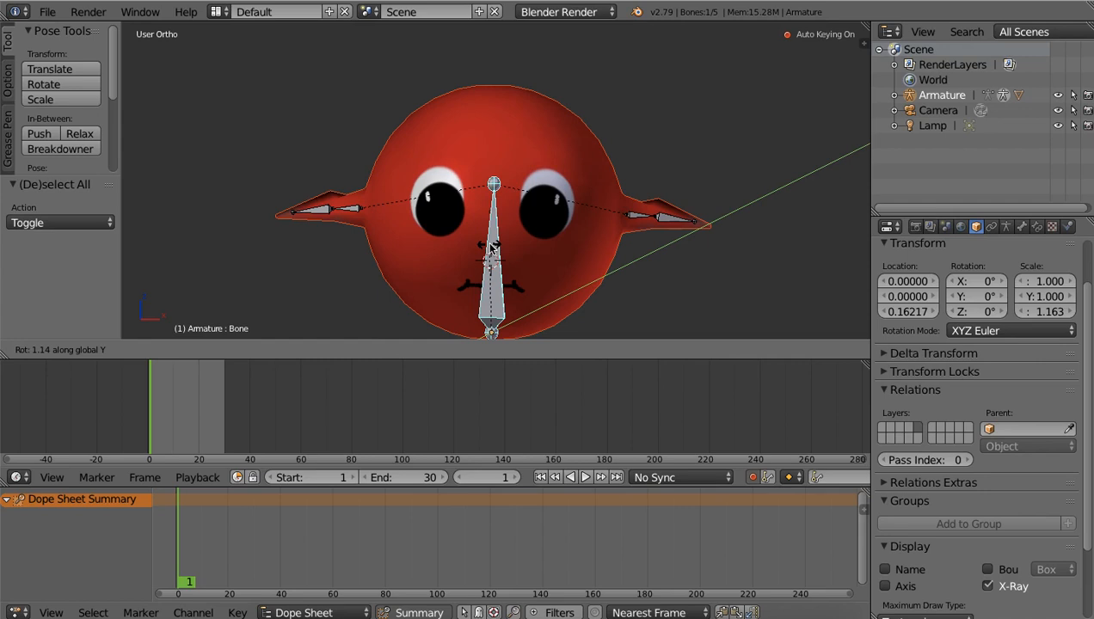
{"action": "left_click", "coordinate": [490, 246]}
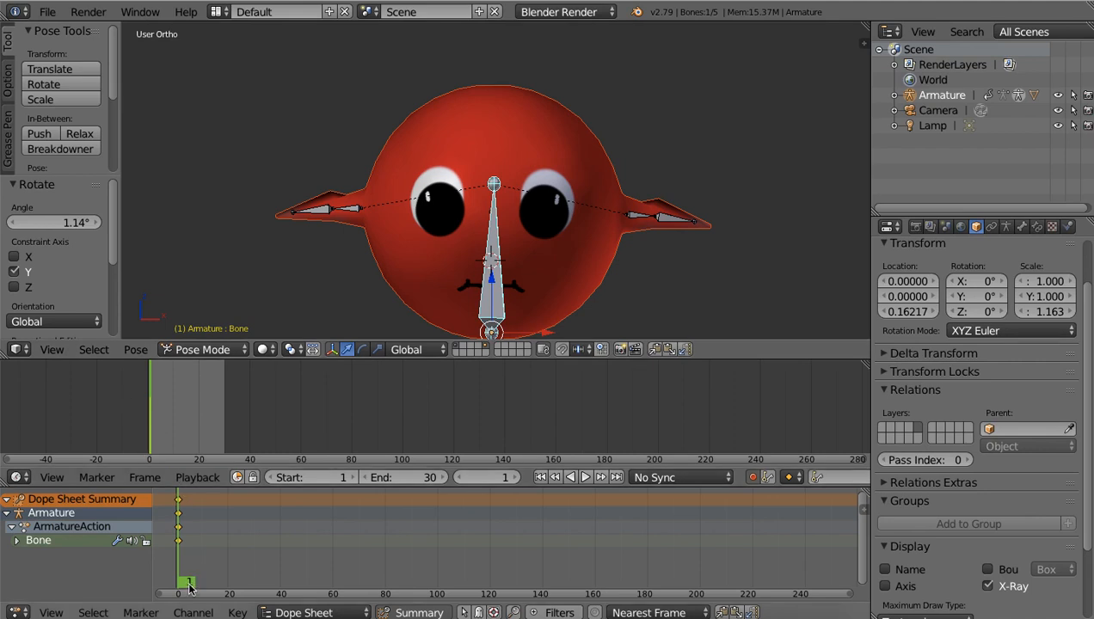
Step: Preview the armature animation briefly and set the current frame to 15
{"action": "key", "text": "alt+a"}
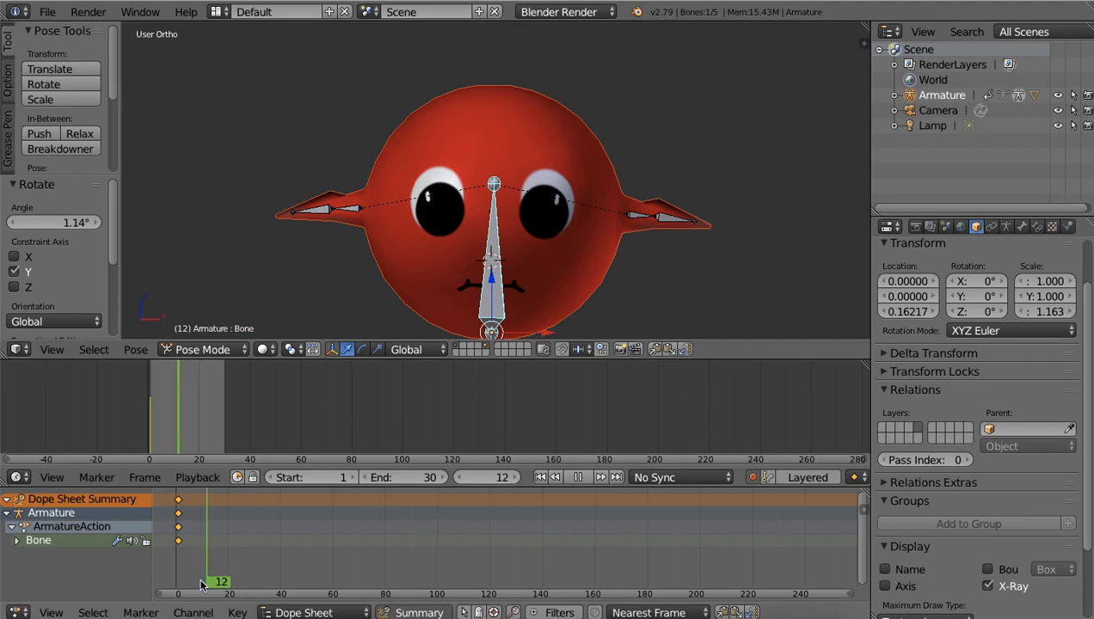
{"action": "key", "text": "Escape"}
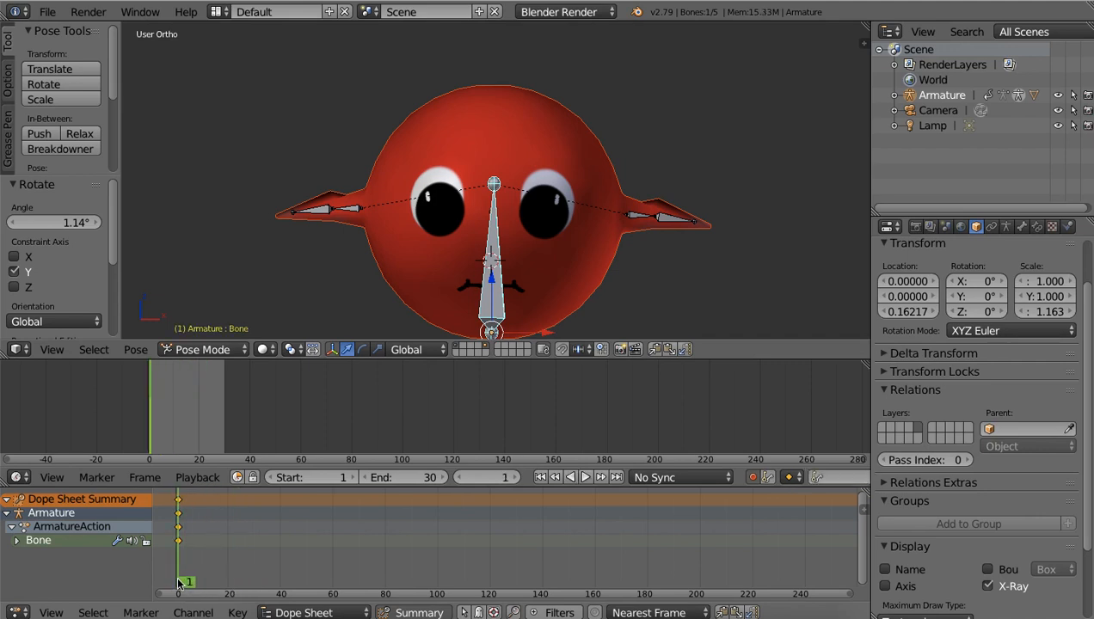
{"action": "key", "text": "alt+a"}
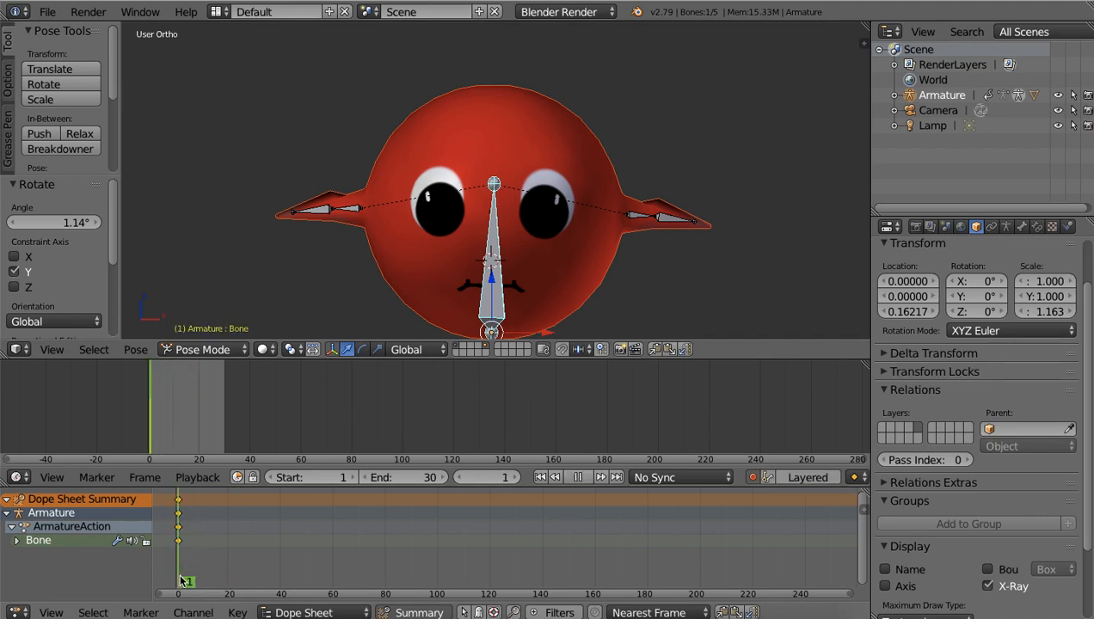
{"action": "key", "text": "Escape"}
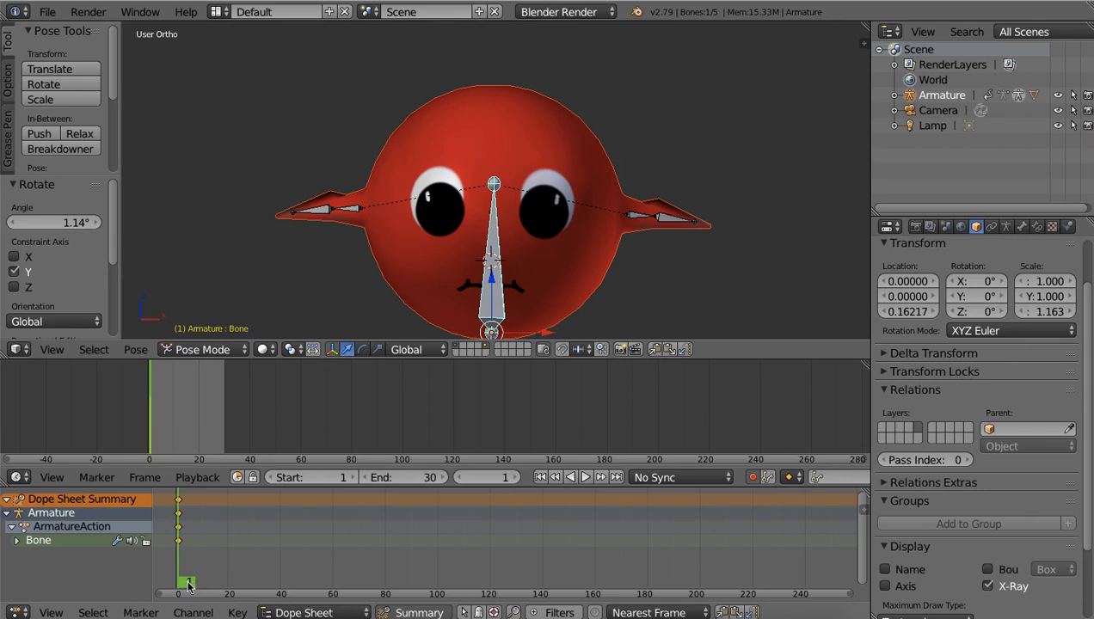
{"action": "key", "text": "alt+a"}
{"action": "left_click_drag", "start_coordinate": [191, 585], "coordinate": [216, 590]}
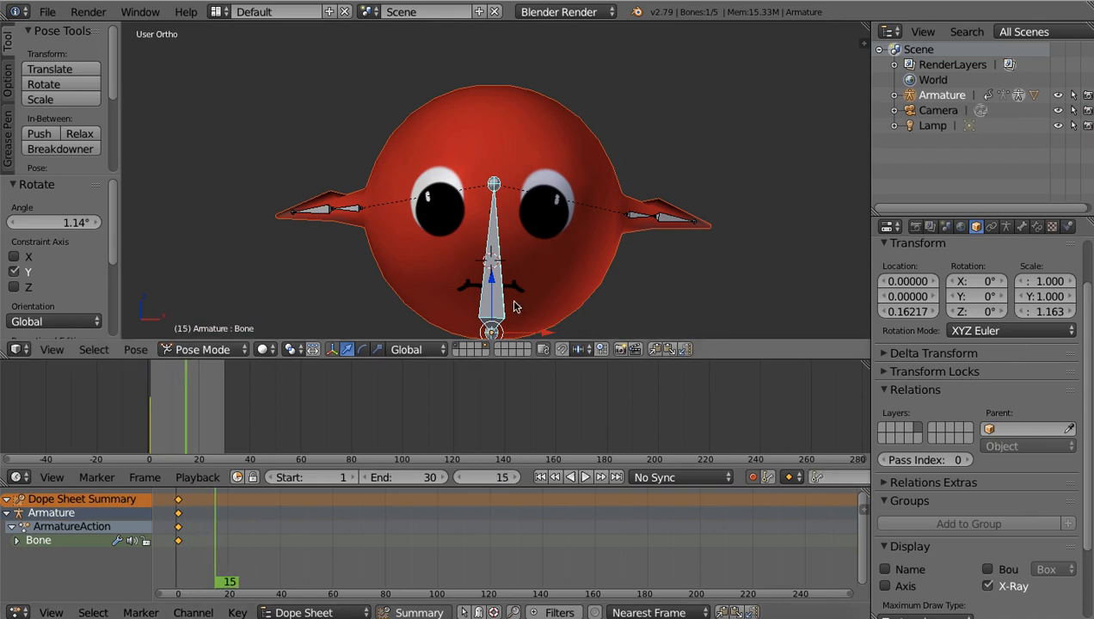
Step: At frame 15, select only the inner fin bone Bone.001 and rotate it about 10.2° around the global Z axis
{"action": "left_click", "coordinate": [663, 269]}
{"action": "key", "text": "a"}
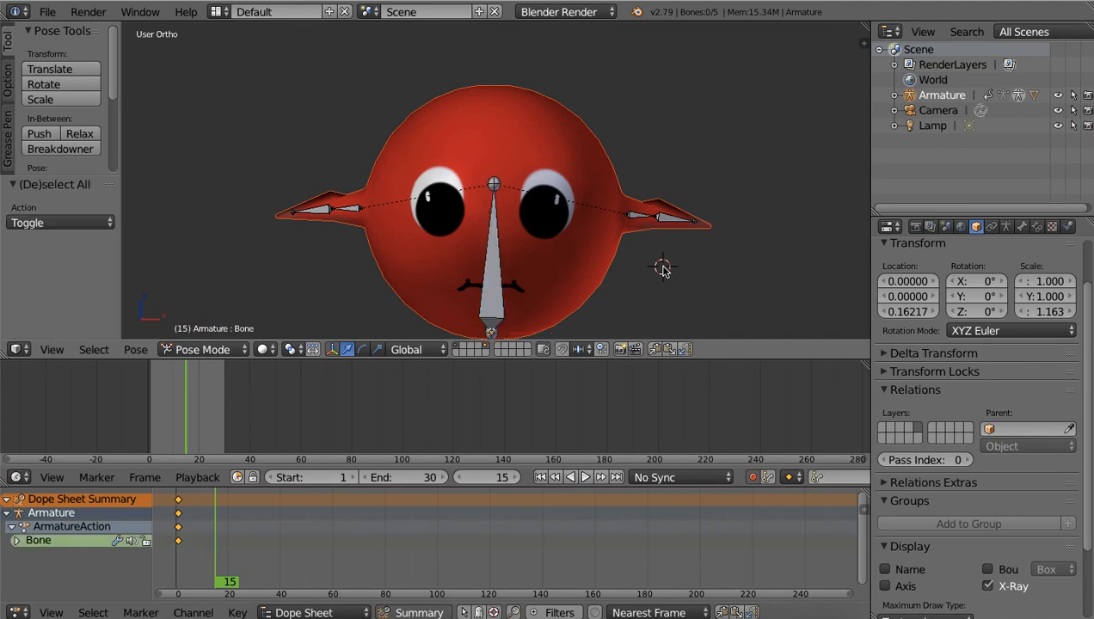
{"action": "right_click", "coordinate": [637, 219]}
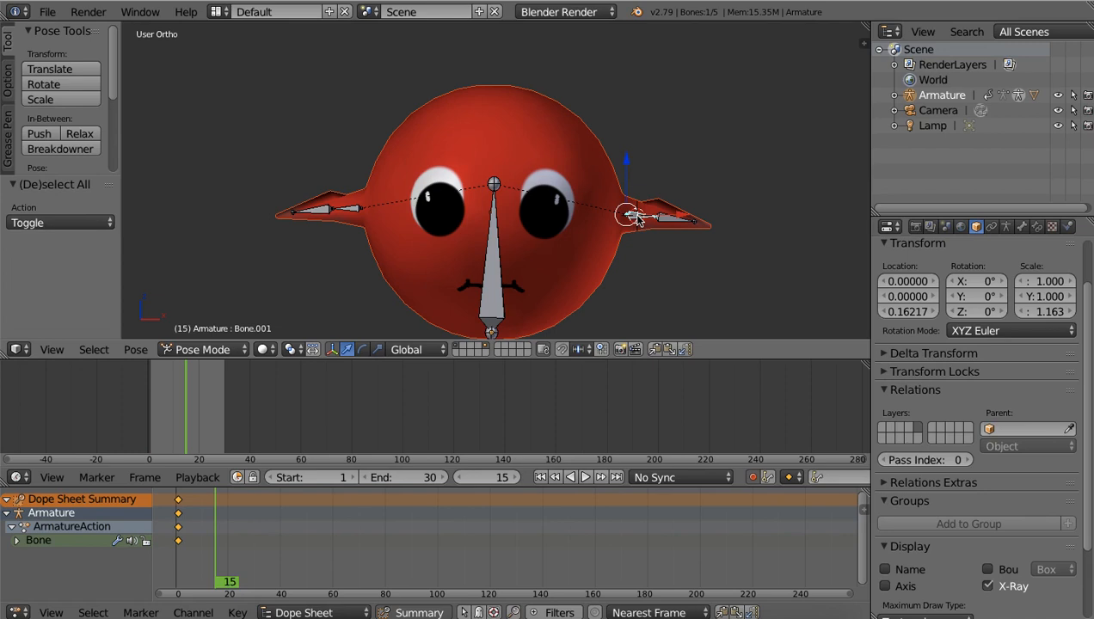
{"action": "key", "text": "r"}
{"action": "key", "text": "y"}
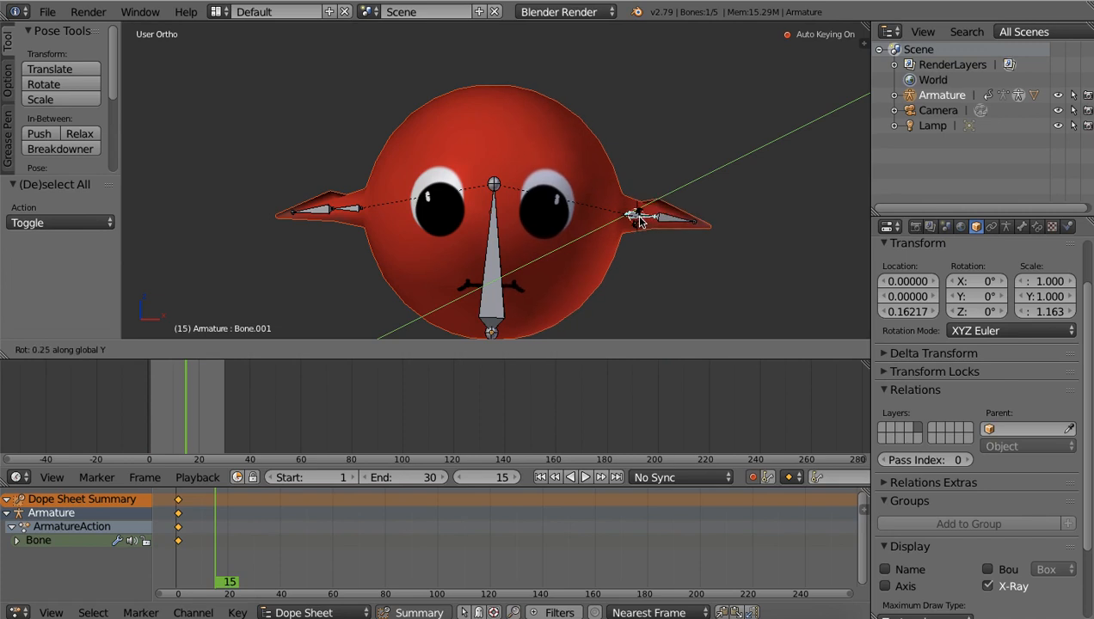
{"action": "key", "text": "z"}
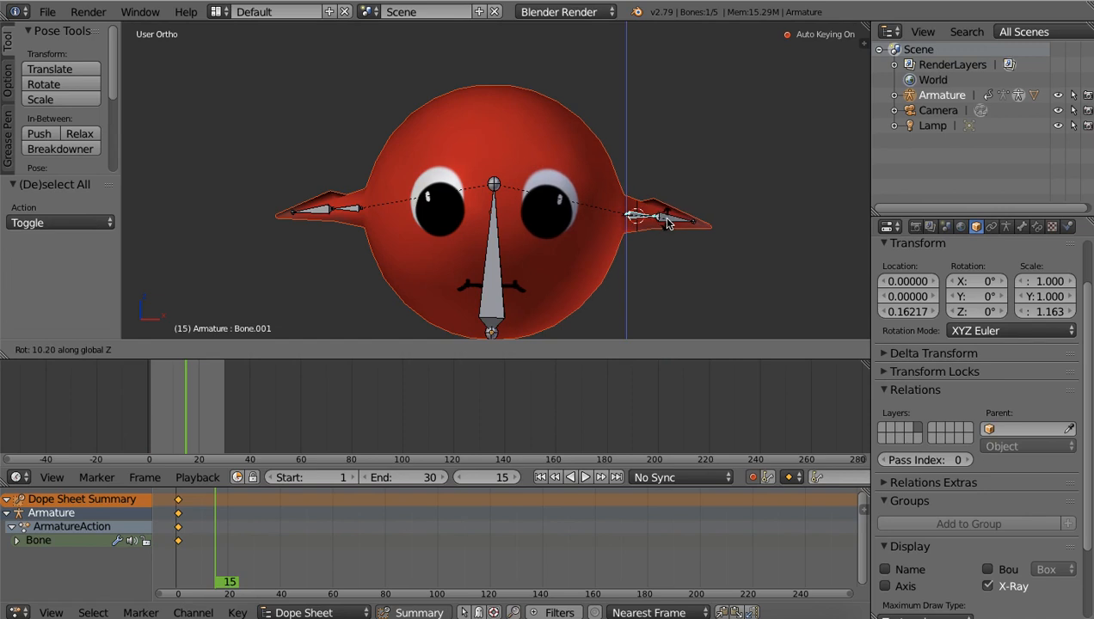
{"action": "left_click", "coordinate": [666, 221]}
Step: Rotate the outer fin bone Bone.002 upward about -55.5° around the global Y axis at frame 15
{"action": "right_click", "coordinate": [664, 220]}
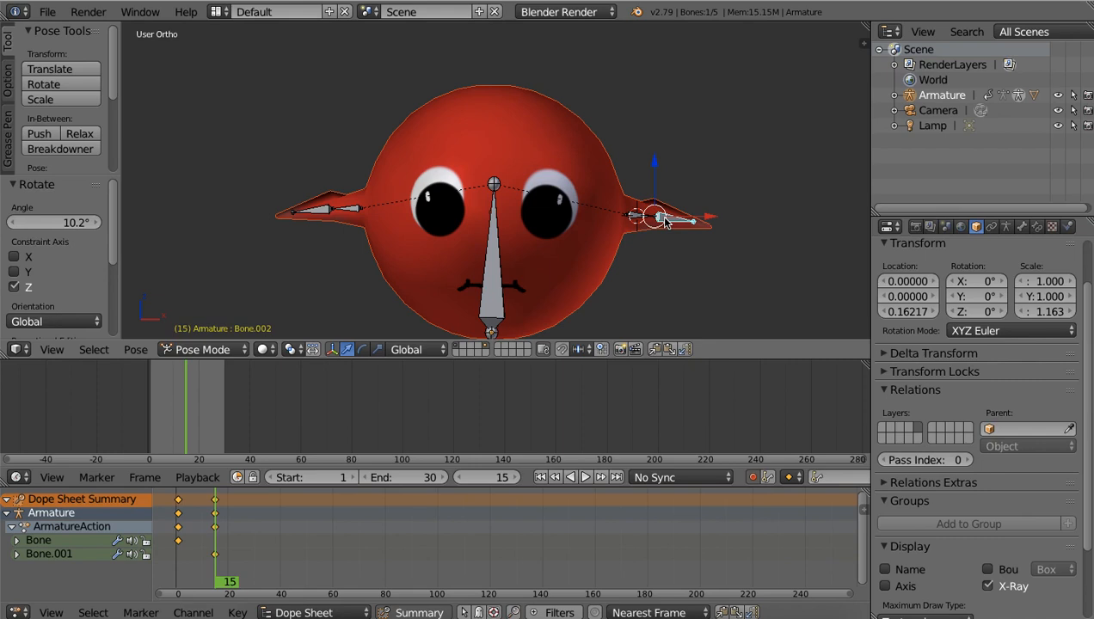
{"action": "key", "text": "r"}
{"action": "key", "text": "y"}
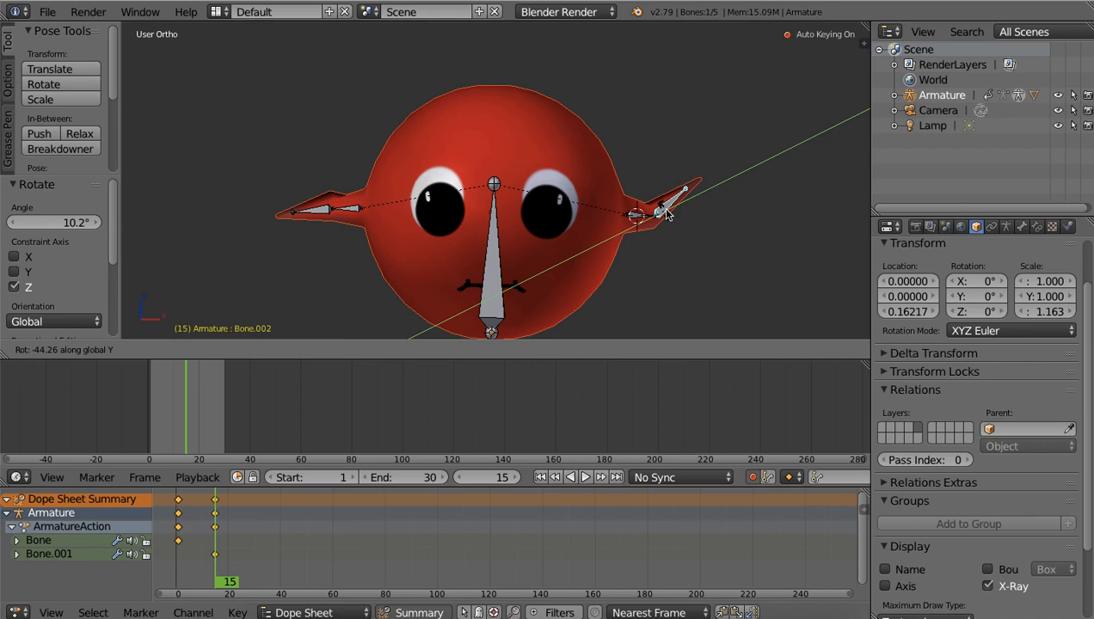
{"action": "left_click", "coordinate": [663, 213]}
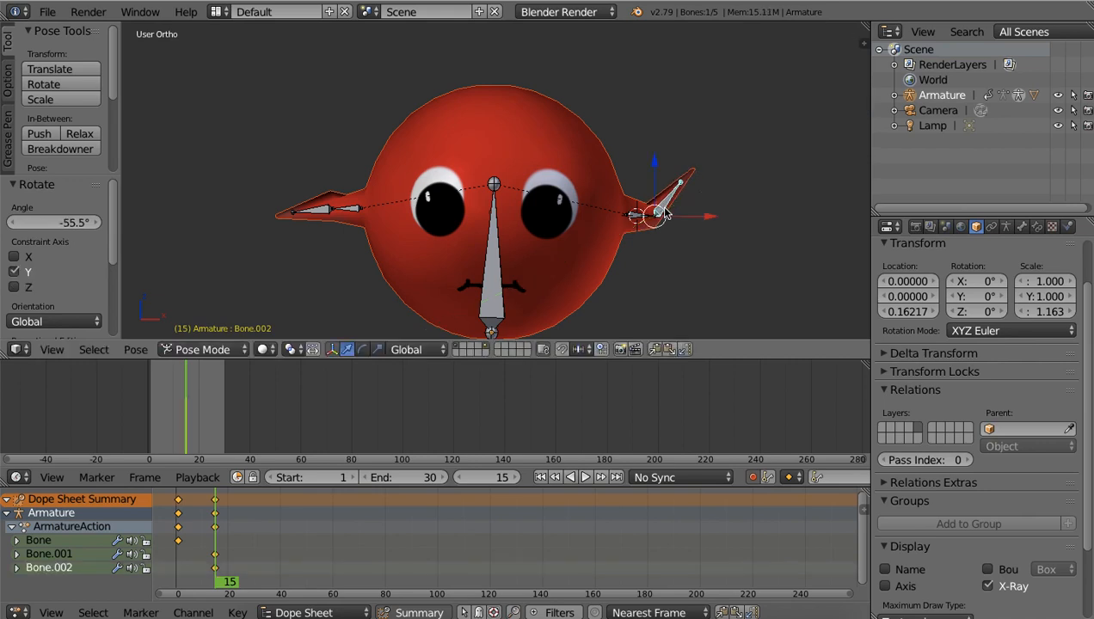
Step: Raise the opposite fin's outer bone, Bone.004, by rotating it about 61.3° around the global Y axis at frame 15
{"action": "right_click", "coordinate": [318, 215]}
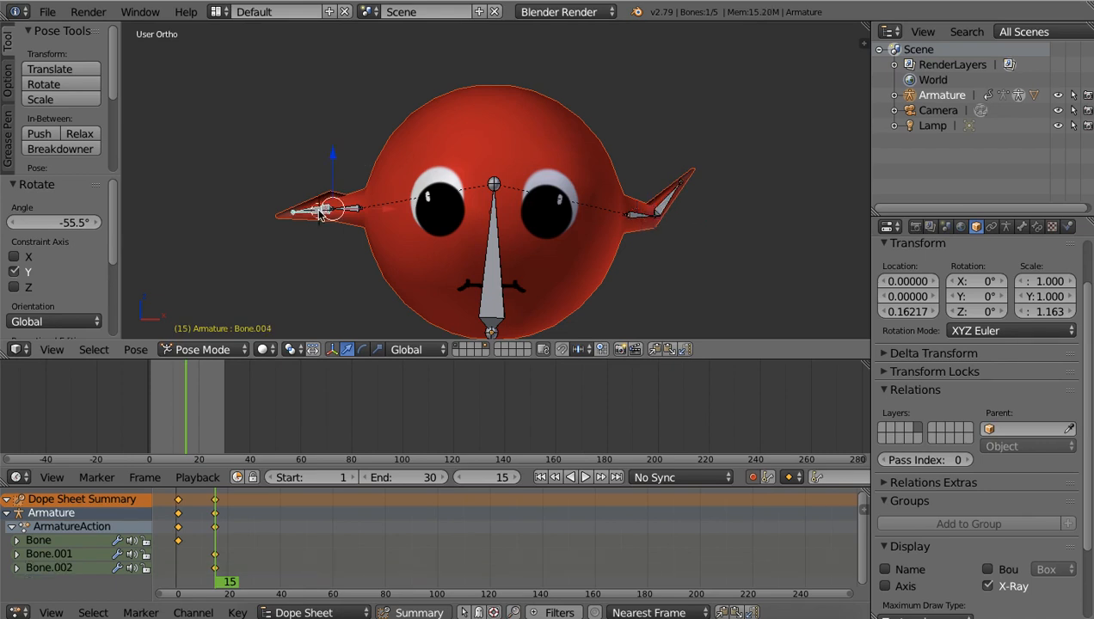
{"action": "key", "text": "r"}
{"action": "key", "text": "y"}
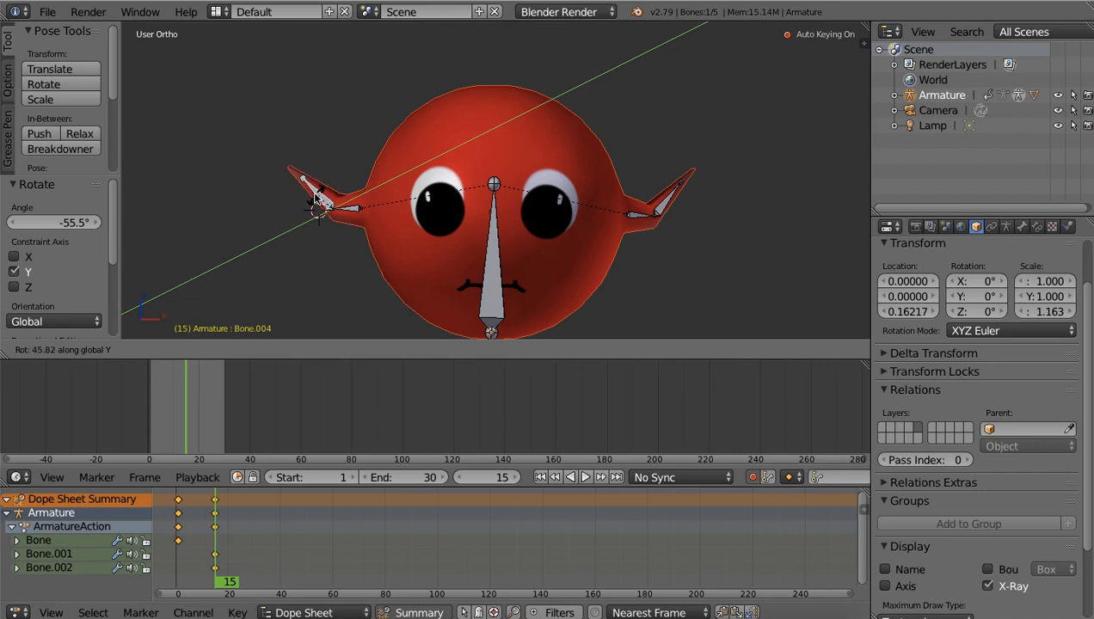
{"action": "left_click", "coordinate": [318, 191]}
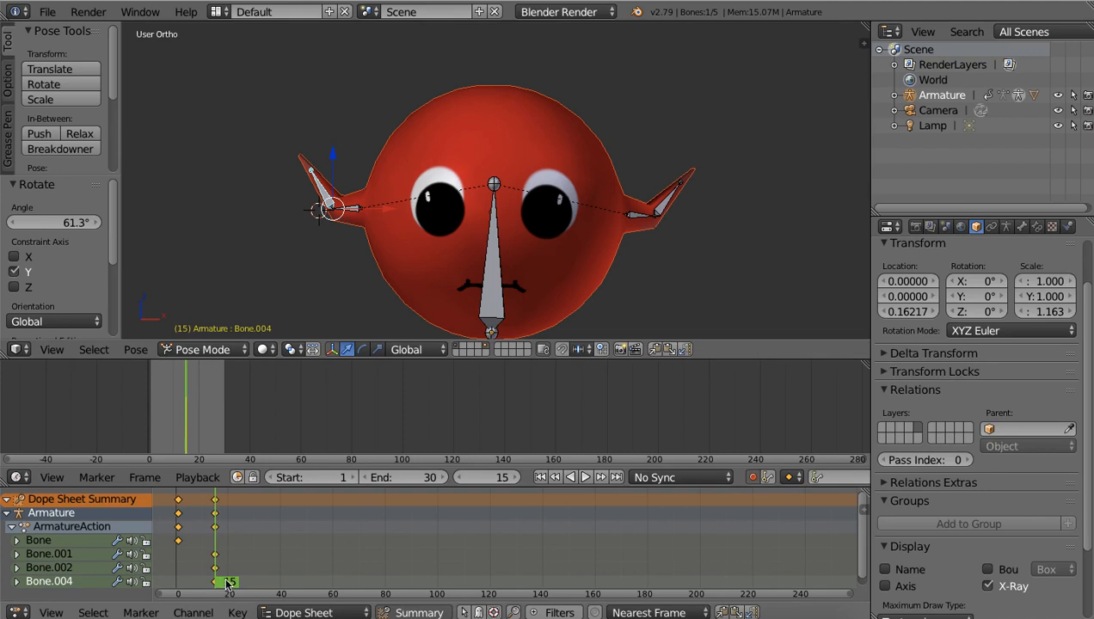
Step: Return to frame 1 and rotate the outer fin bone Bone.004 downward about -79.1° around the global Y axis
{"action": "left_click_drag", "start_coordinate": [226, 580], "coordinate": [179, 586]}
{"action": "left_click", "coordinate": [181, 540]}
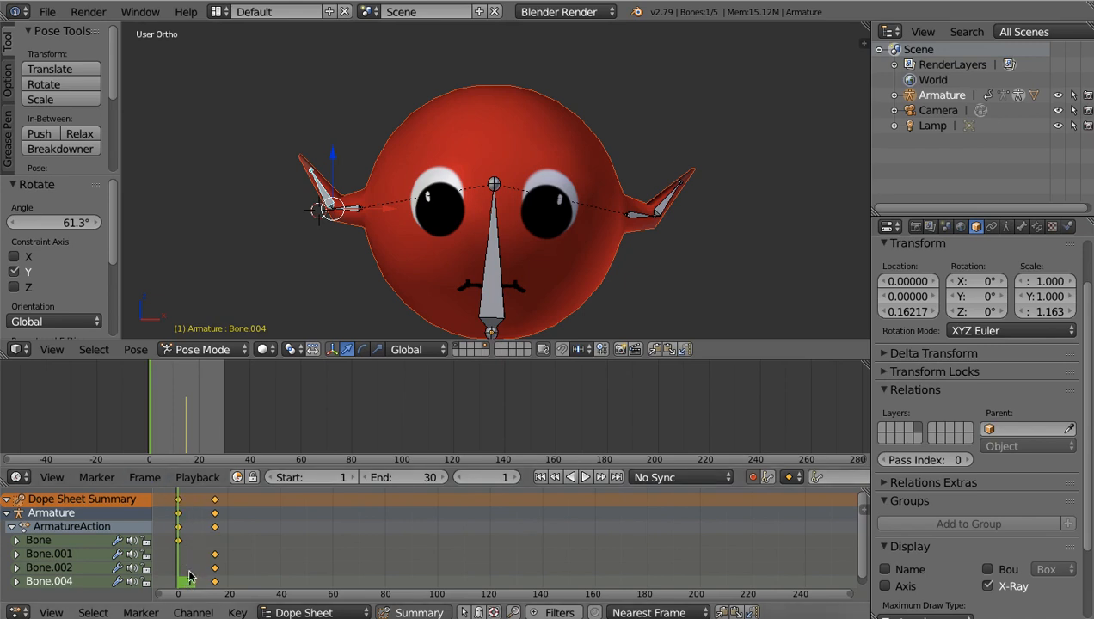
{"action": "key", "text": "alt+a"}
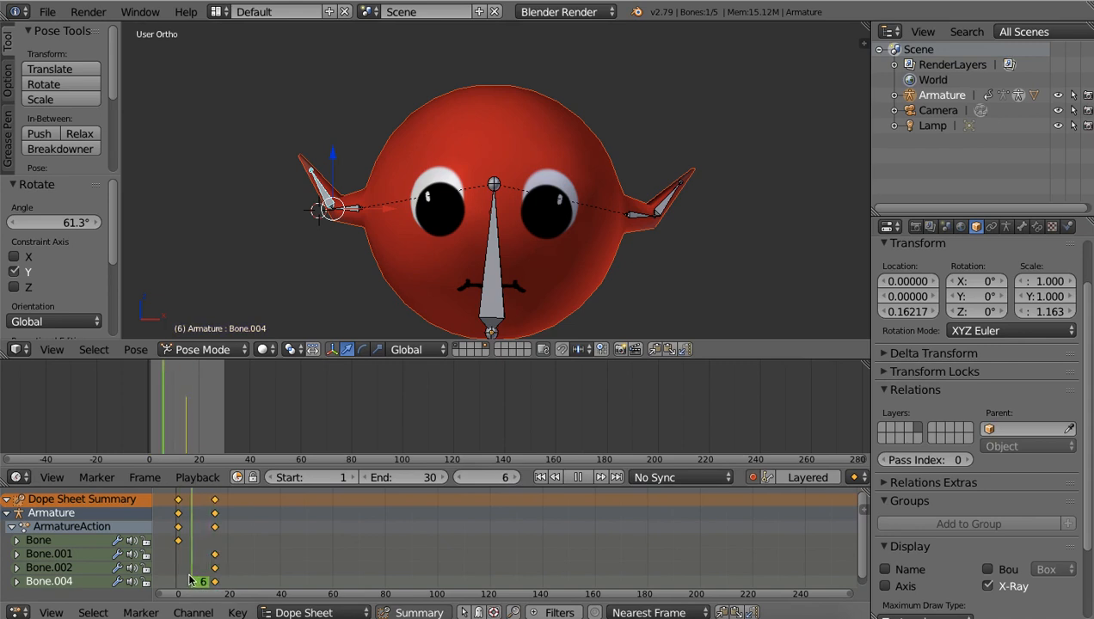
{"action": "left_click_drag", "start_coordinate": [212, 586], "coordinate": [183, 585]}
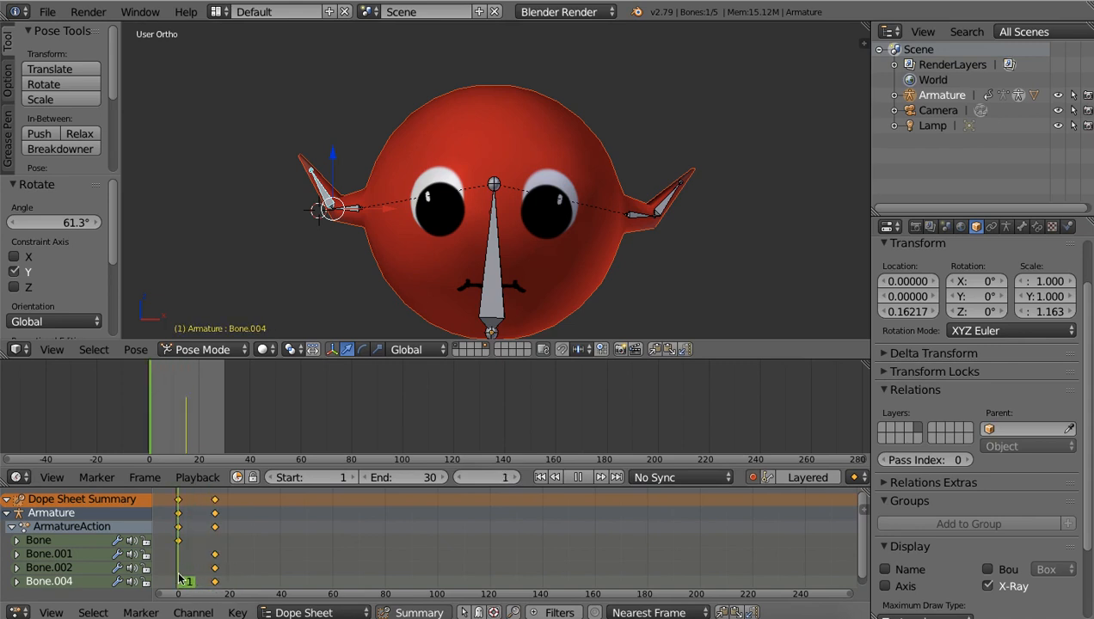
{"action": "key", "text": "alt+a"}
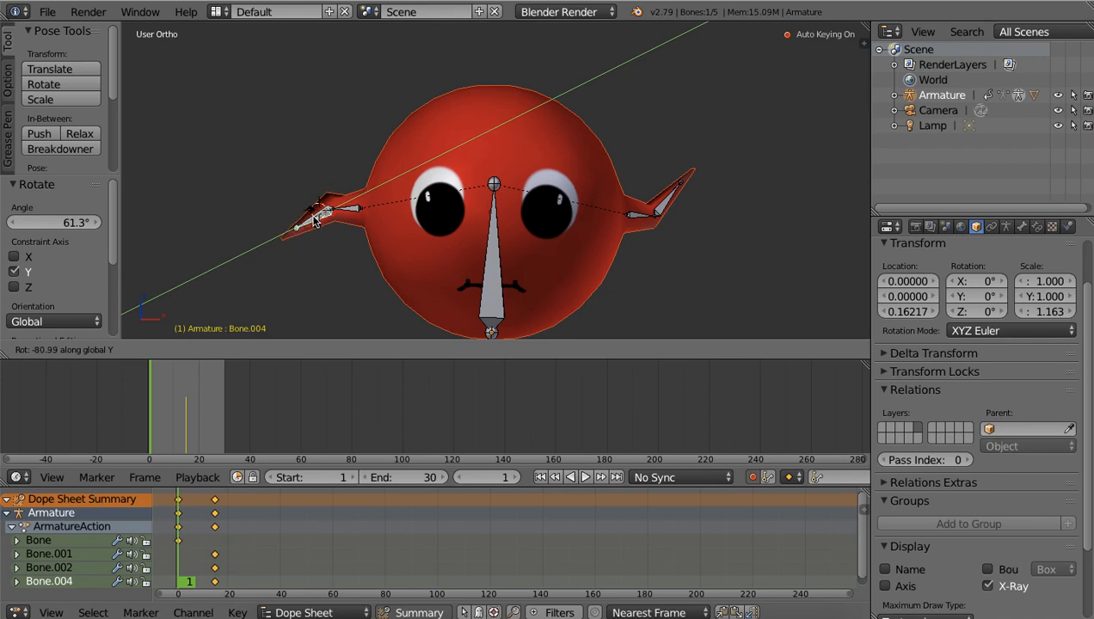
{"action": "left_click", "coordinate": [315, 220]}
Step: At frame 1, rotate the outer fin bone Bone.002 downward about 67.4° around the global Y axis
{"action": "right_click", "coordinate": [662, 207]}
{"action": "right_click", "coordinate": [662, 208]}
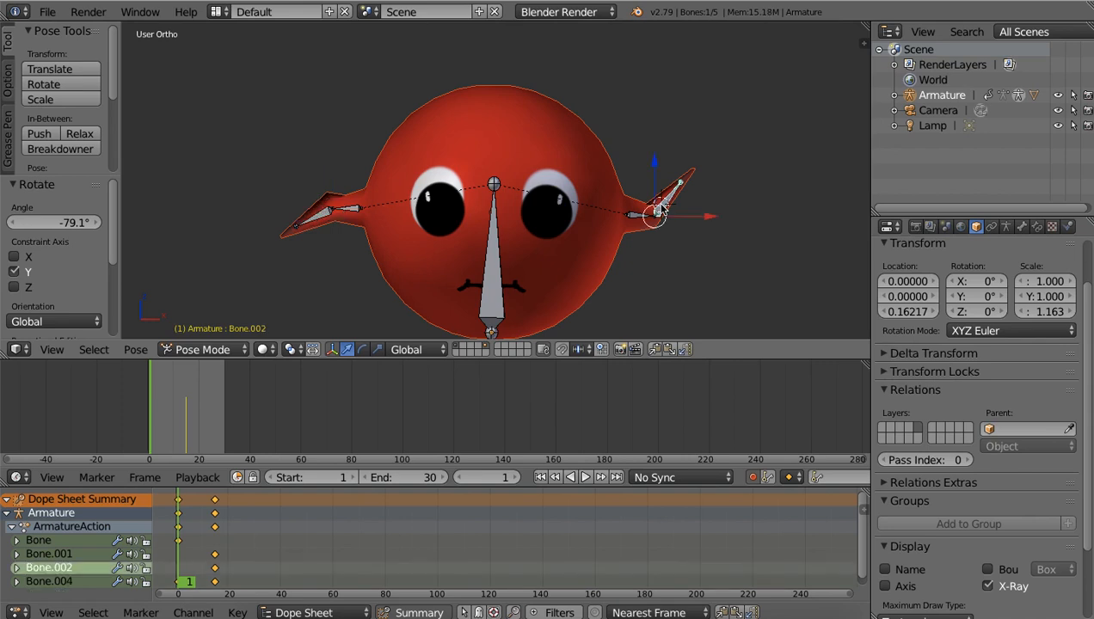
{"action": "key", "text": "r"}
{"action": "key", "text": "y"}
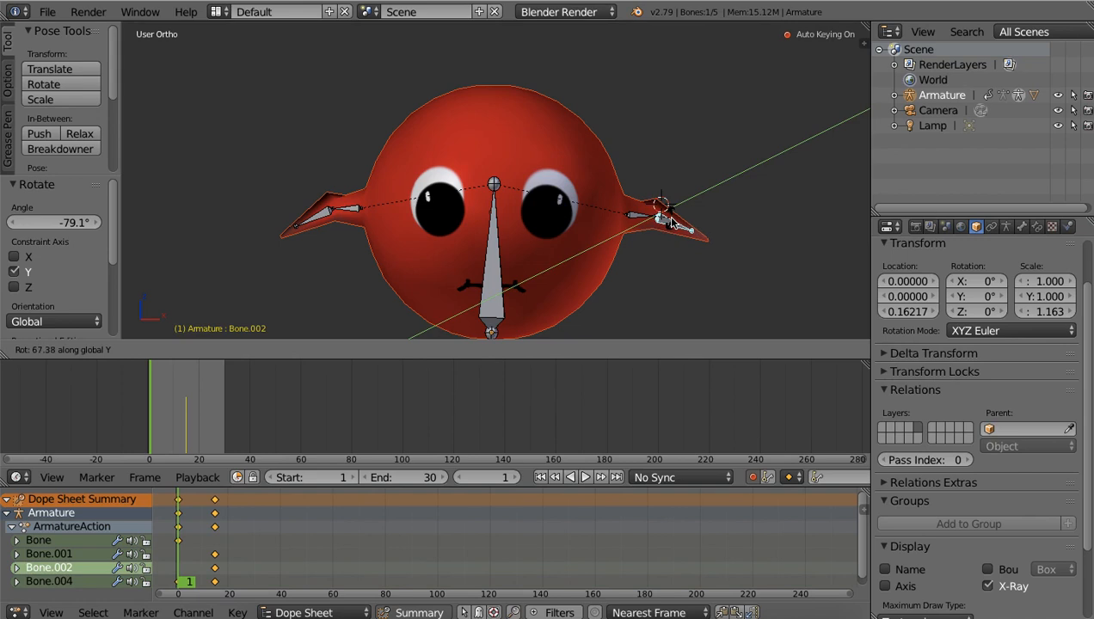
{"action": "left_click", "coordinate": [675, 222]}
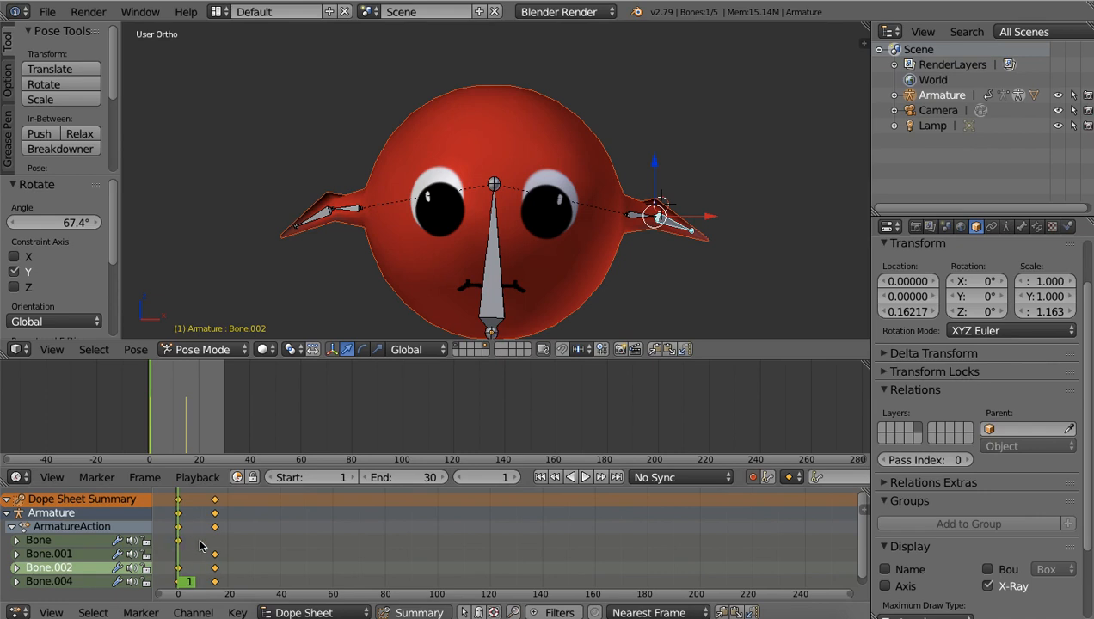
Step: Select only the keyframes at frame 1 in the Dope Sheet and copy them
{"action": "key", "text": "alt+a"}
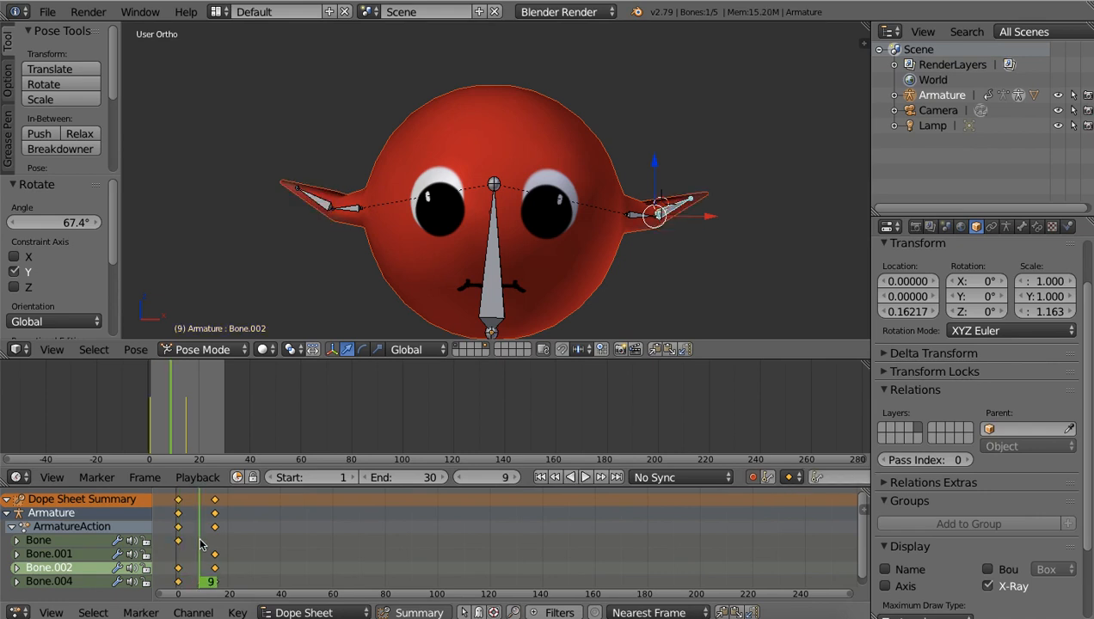
{"action": "key", "text": "a"}
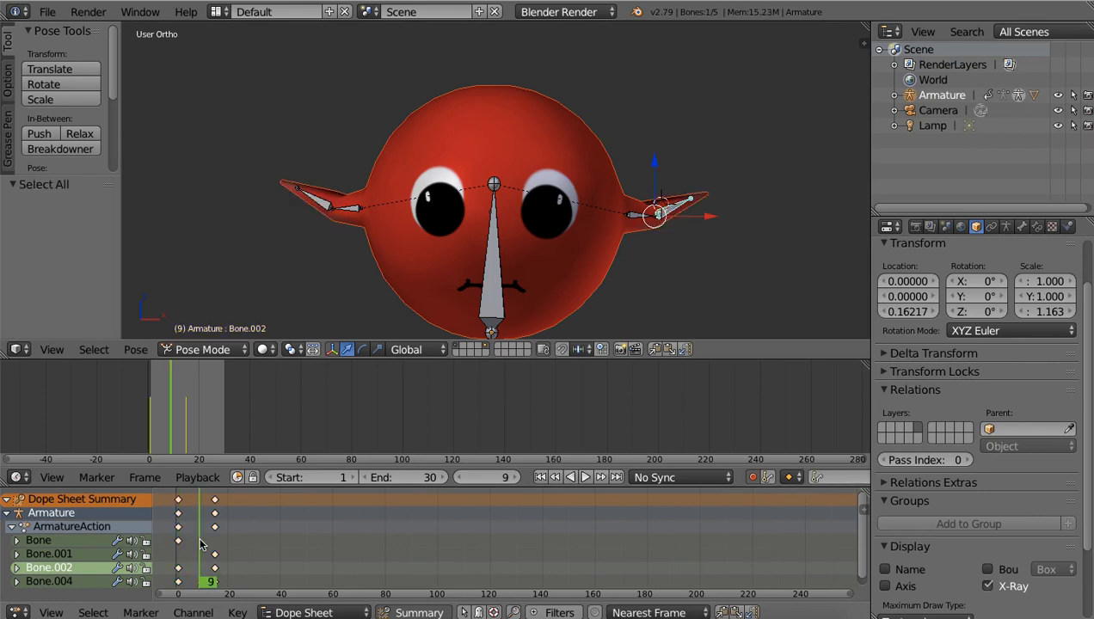
{"action": "left_click", "coordinate": [178, 500]}
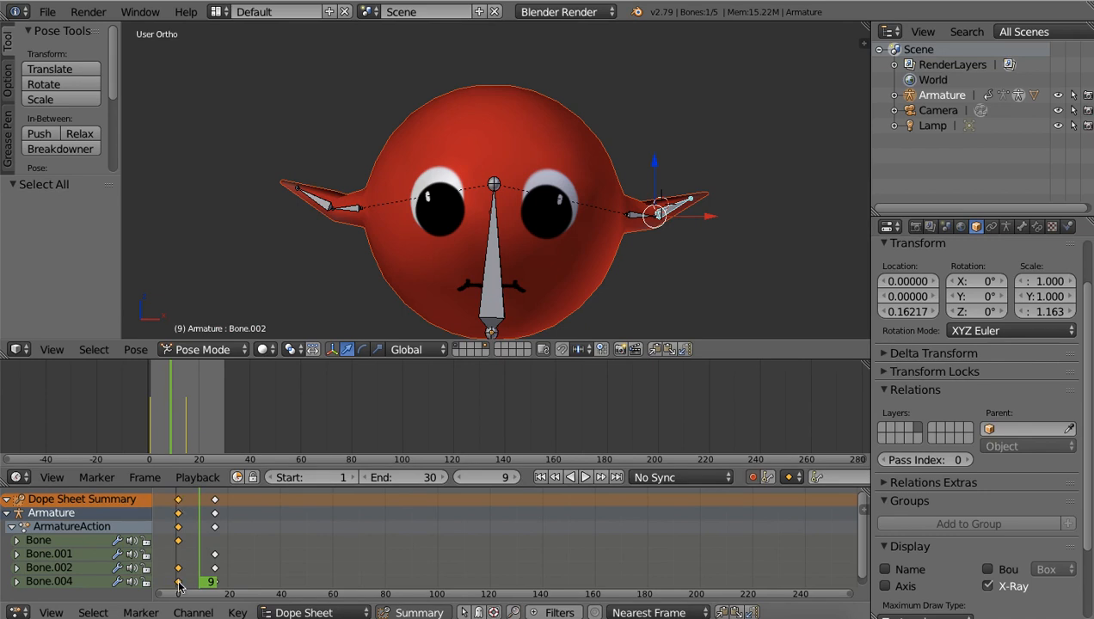
{"action": "left_click", "coordinate": [238, 612]}
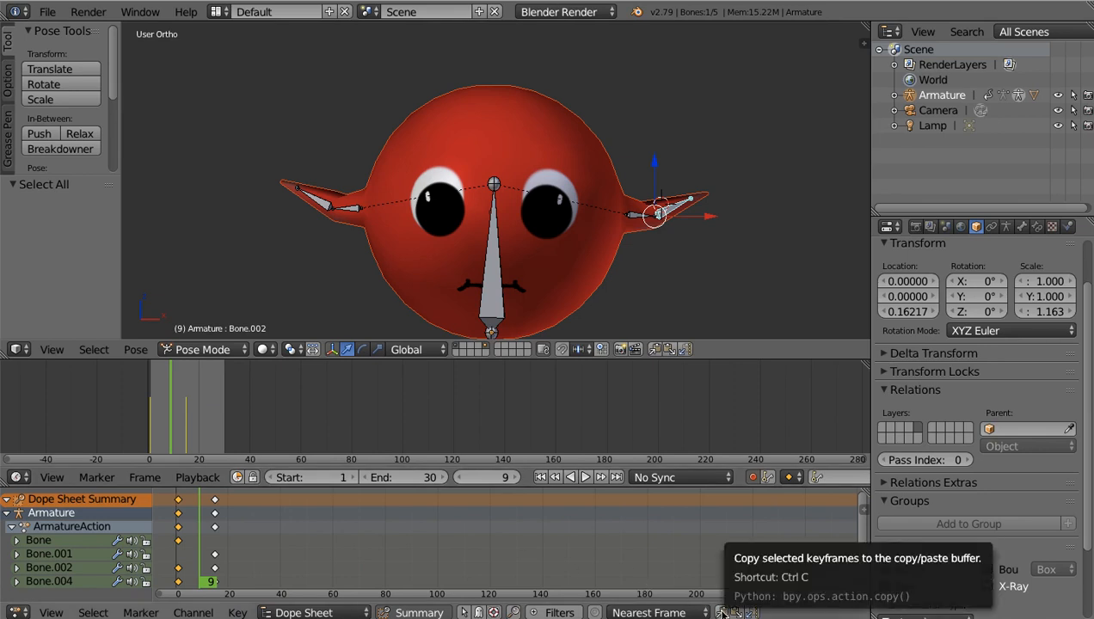
{"action": "left_click", "coordinate": [722, 612]}
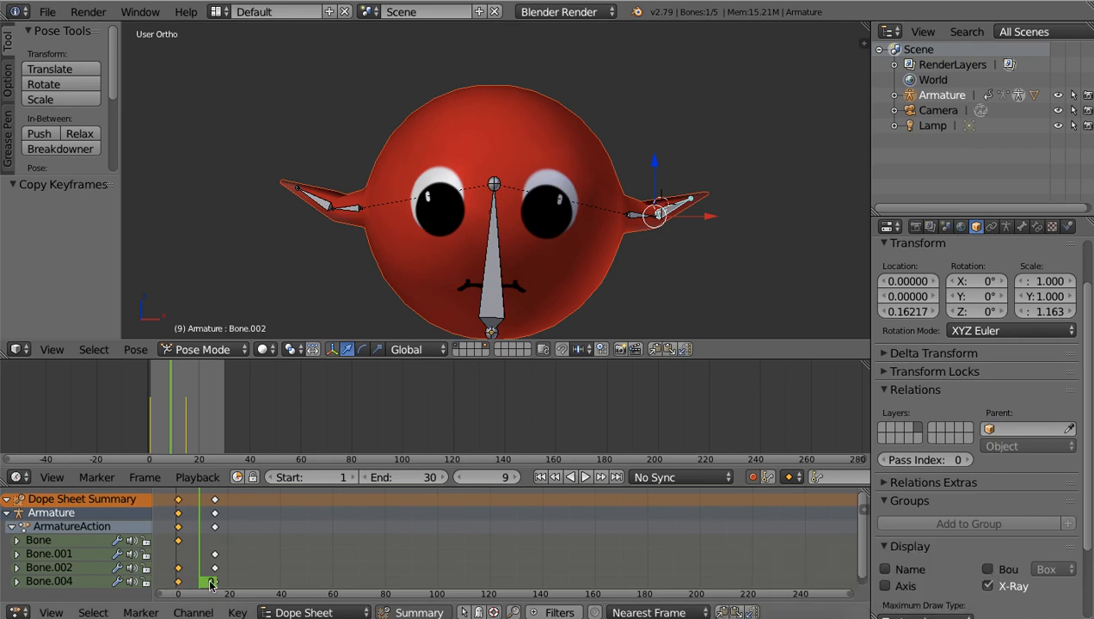
Step: Paste the copied keyframes at frame 30 and return the current frame to 1
{"action": "key", "text": "alt+a"}
{"action": "left_click_drag", "start_coordinate": [220, 585], "coordinate": [253, 585]}
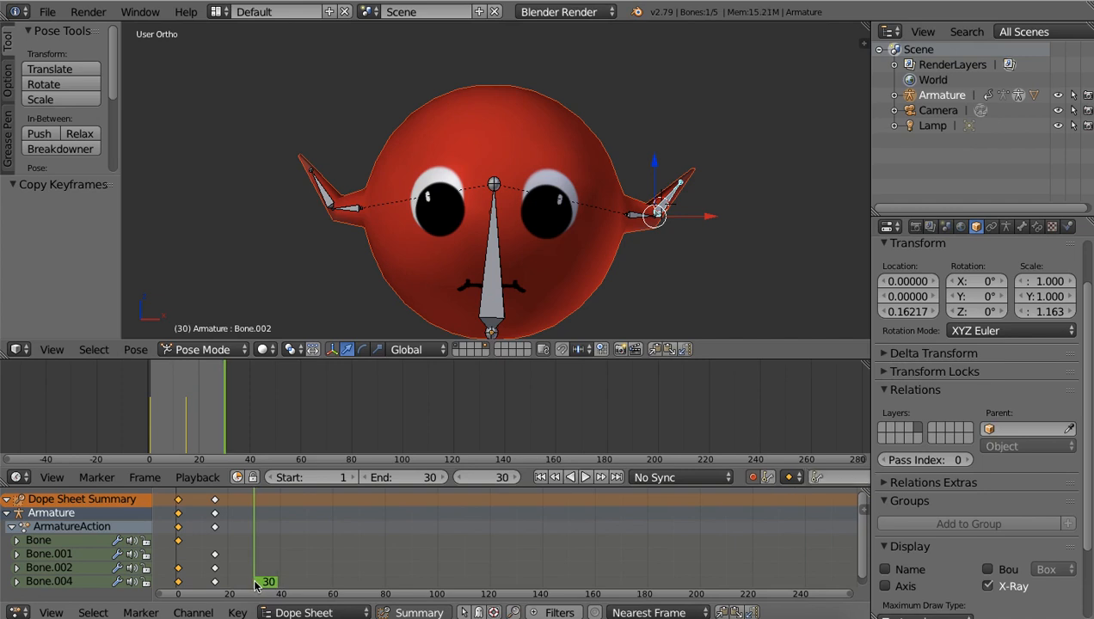
{"action": "left_click", "coordinate": [737, 612]}
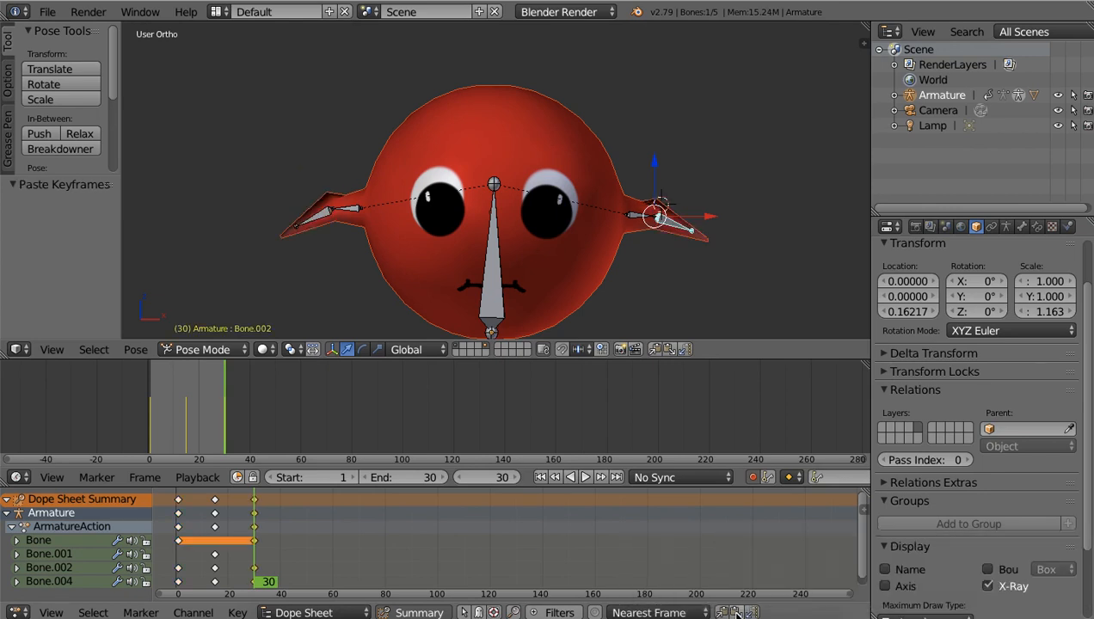
{"action": "left_click", "coordinate": [269, 587]}
{"action": "left_click_drag", "start_coordinate": [268, 587], "coordinate": [178, 581]}
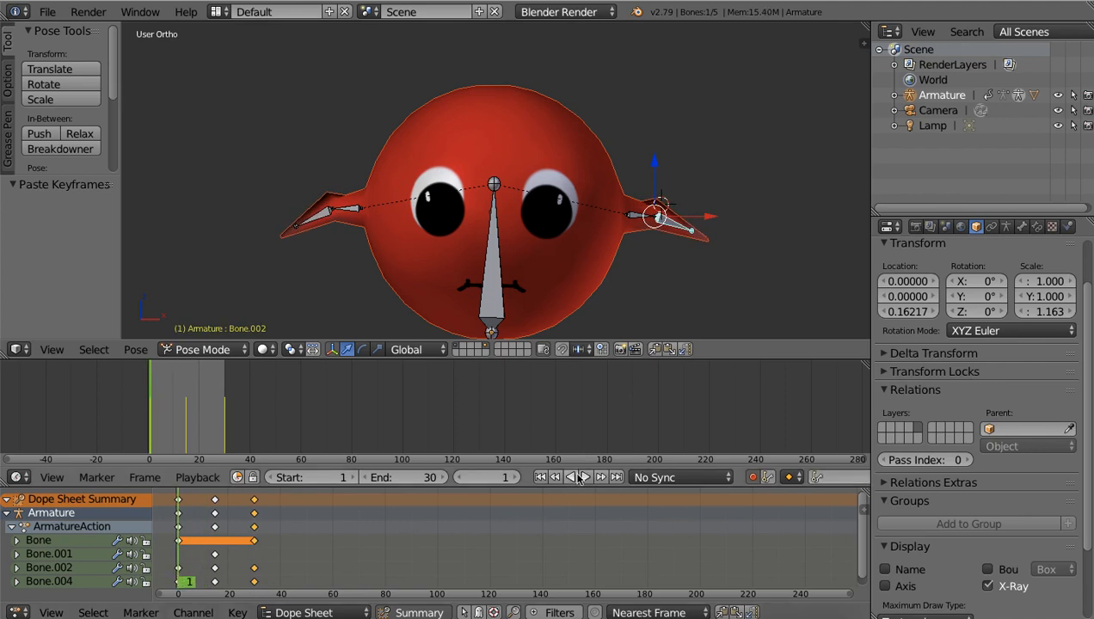
Step: Play back the fin-flapping animation through its 30-frame loop, and stop it
{"action": "left_click", "coordinate": [578, 477]}
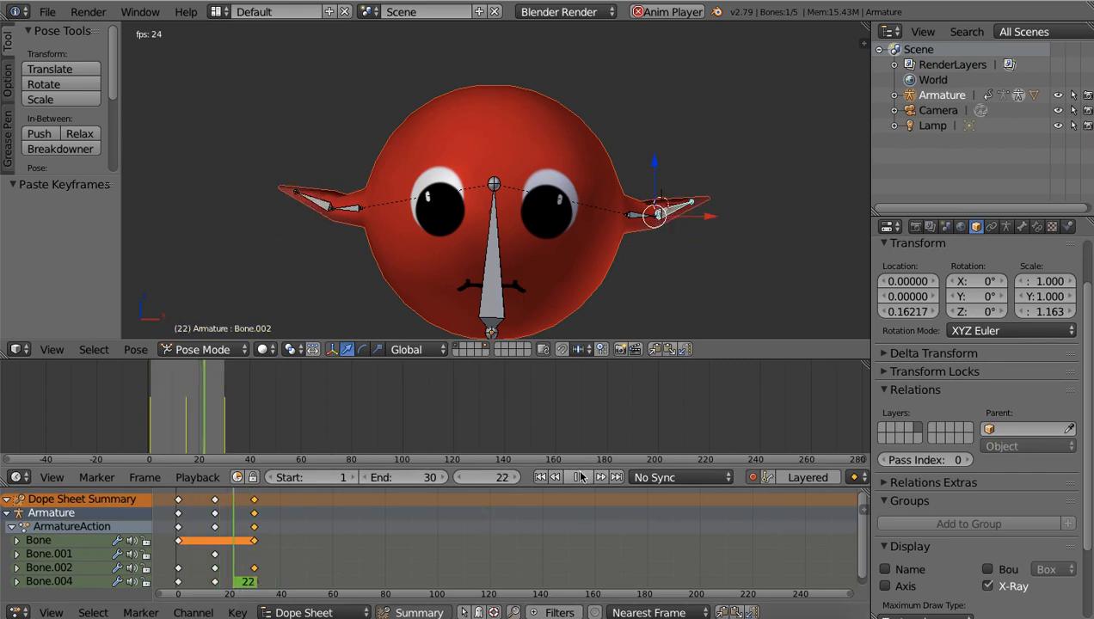
{"action": "left_click", "coordinate": [579, 478]}
{"action": "key", "text": "alt+a"}
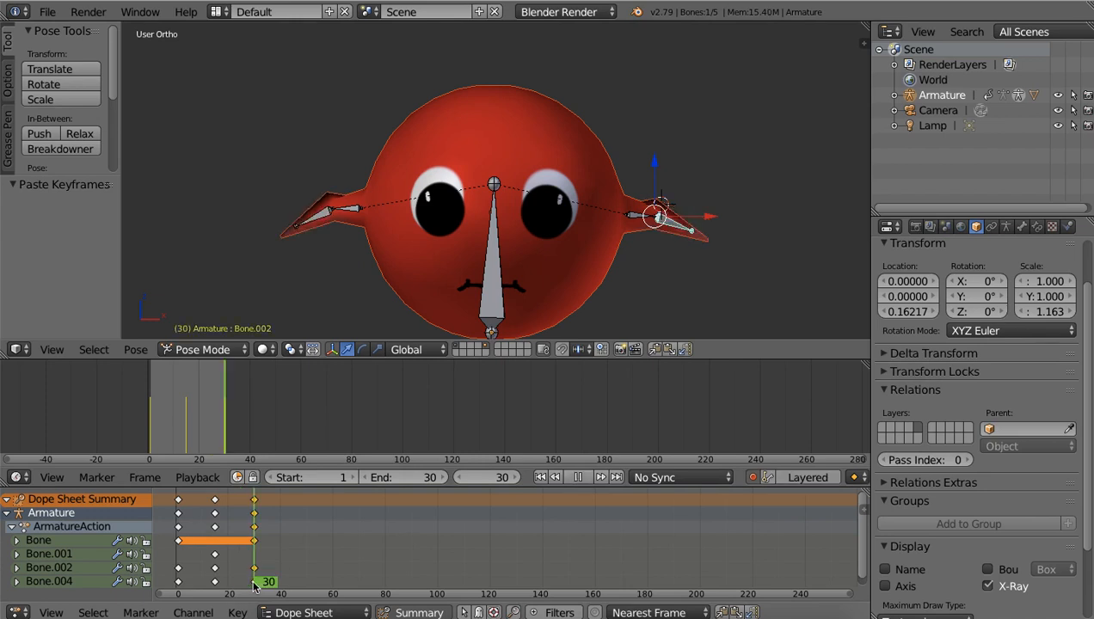
Step: At frame 1, rotate the central body bone backward about -8.46° around the global X axis, working in the right side view
{"action": "left_click_drag", "start_coordinate": [194, 576], "coordinate": [178, 575]}
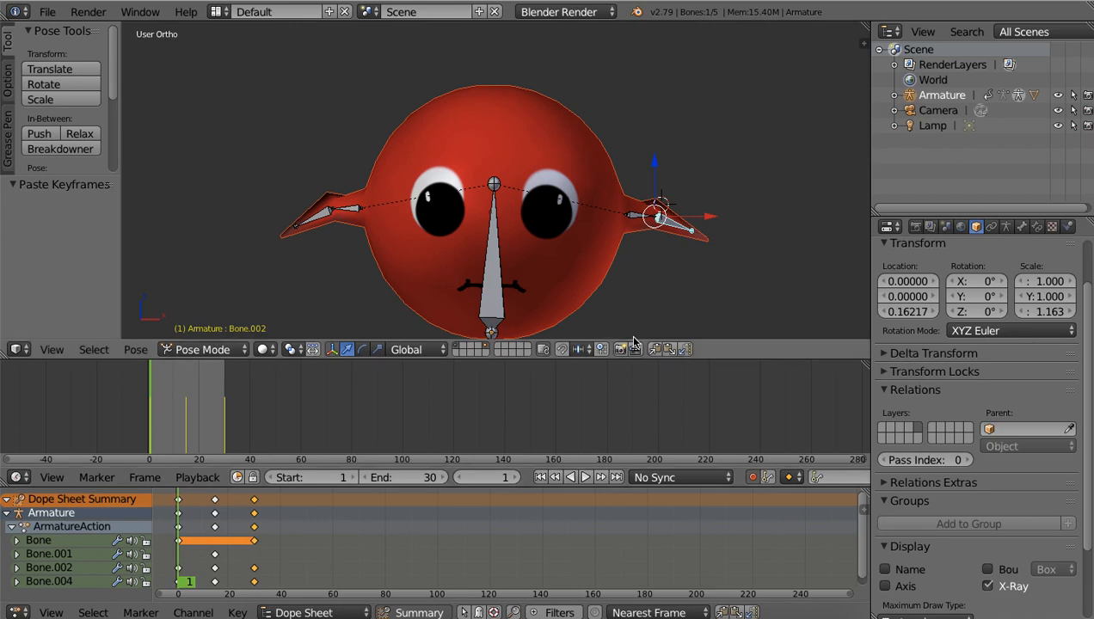
{"action": "key", "text": "KP_3"}
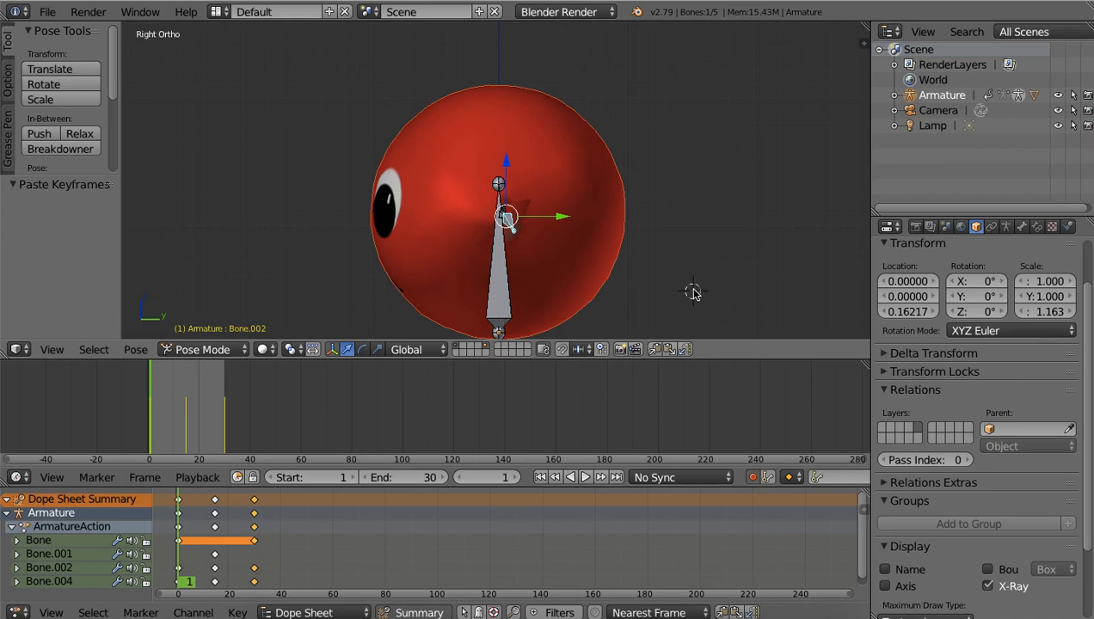
{"action": "key", "text": "a"}
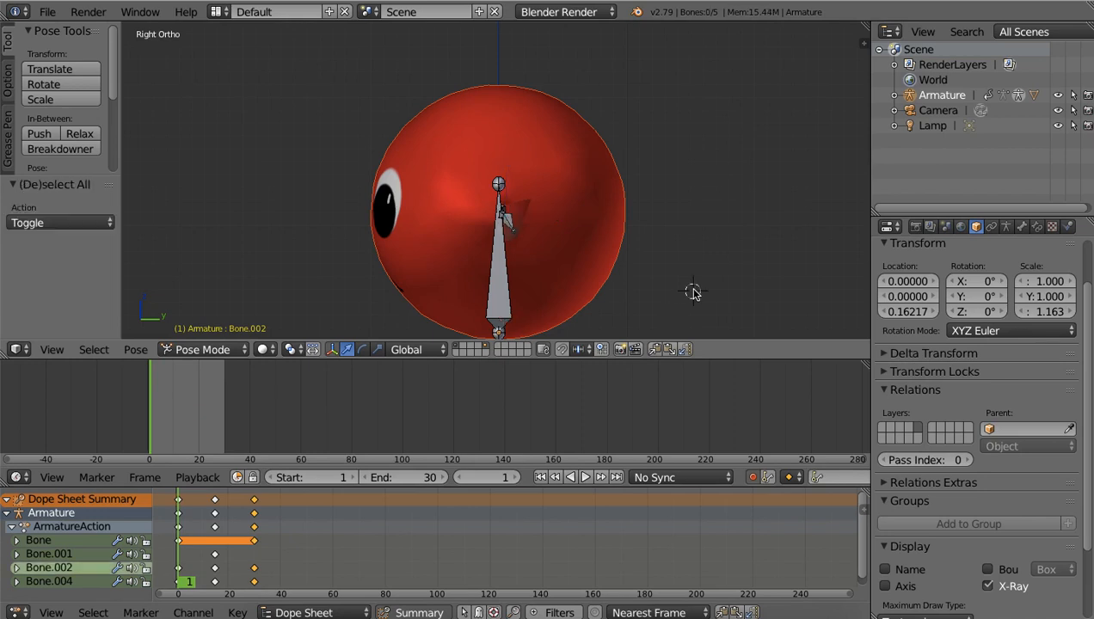
{"action": "right_click", "coordinate": [497, 292]}
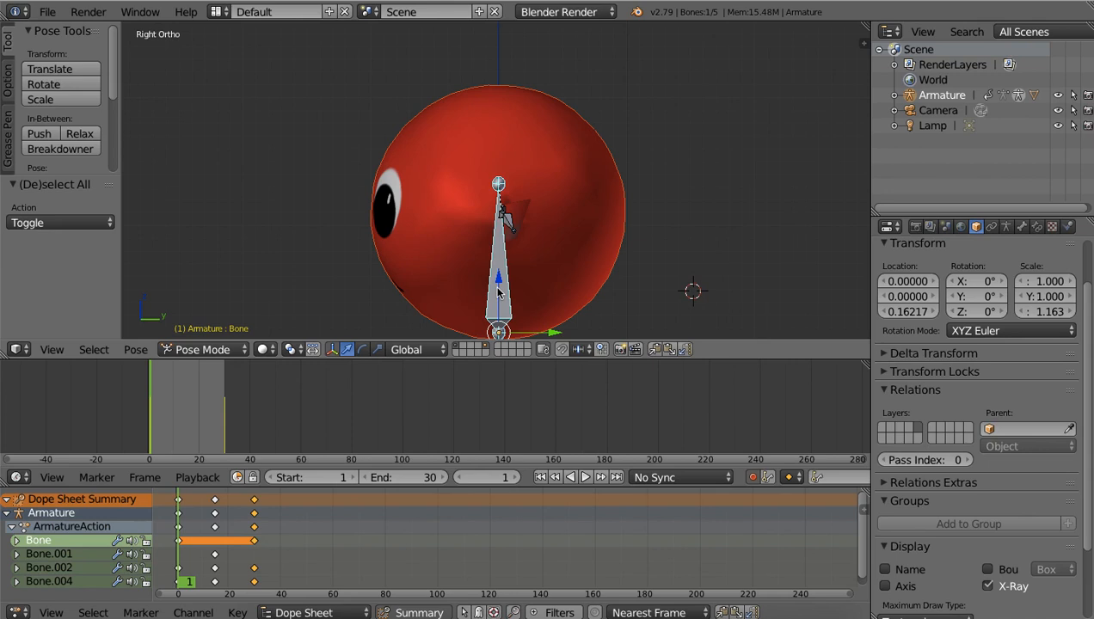
{"action": "key", "text": "r"}
{"action": "key", "text": "x"}
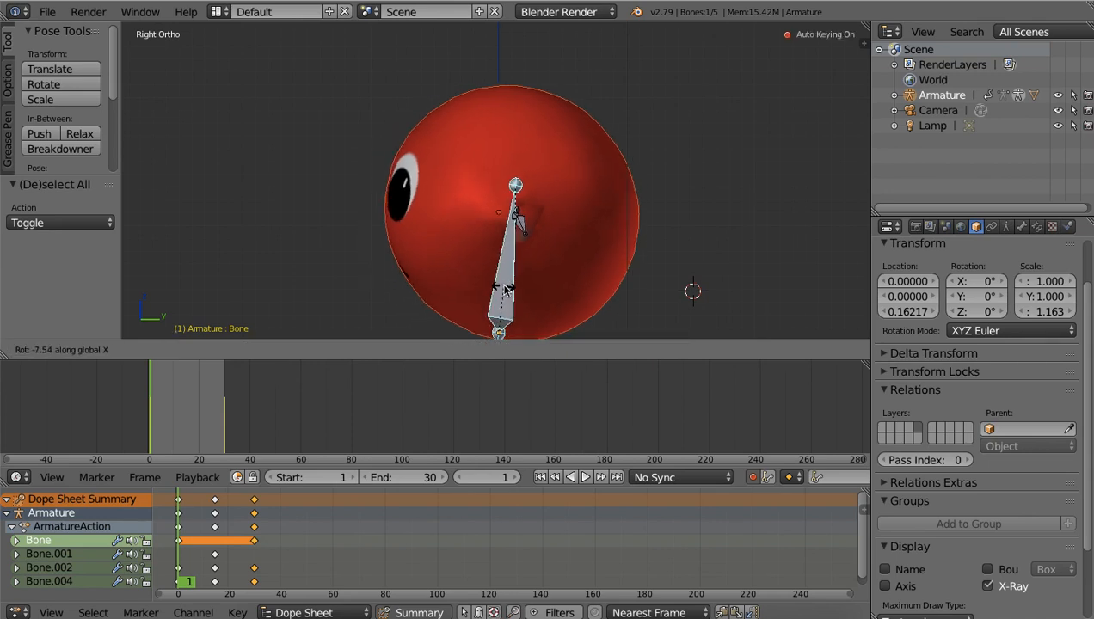
{"action": "left_click", "coordinate": [505, 289]}
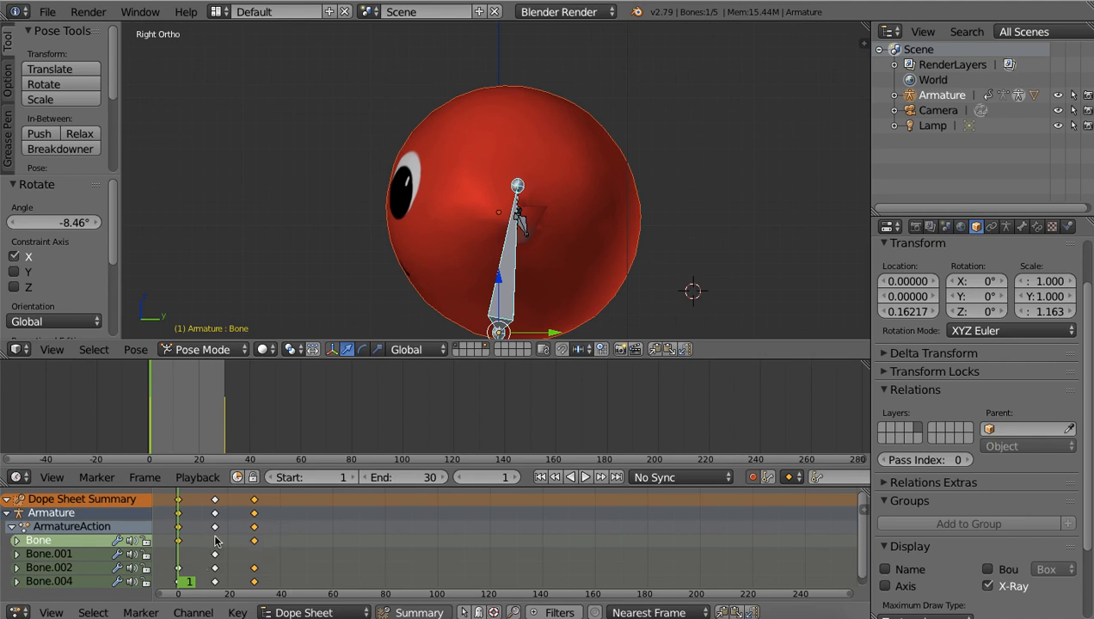
Step: At frame 15, rotate the central body bone forward about 10.2° around the global X axis
{"action": "left_click", "coordinate": [187, 584]}
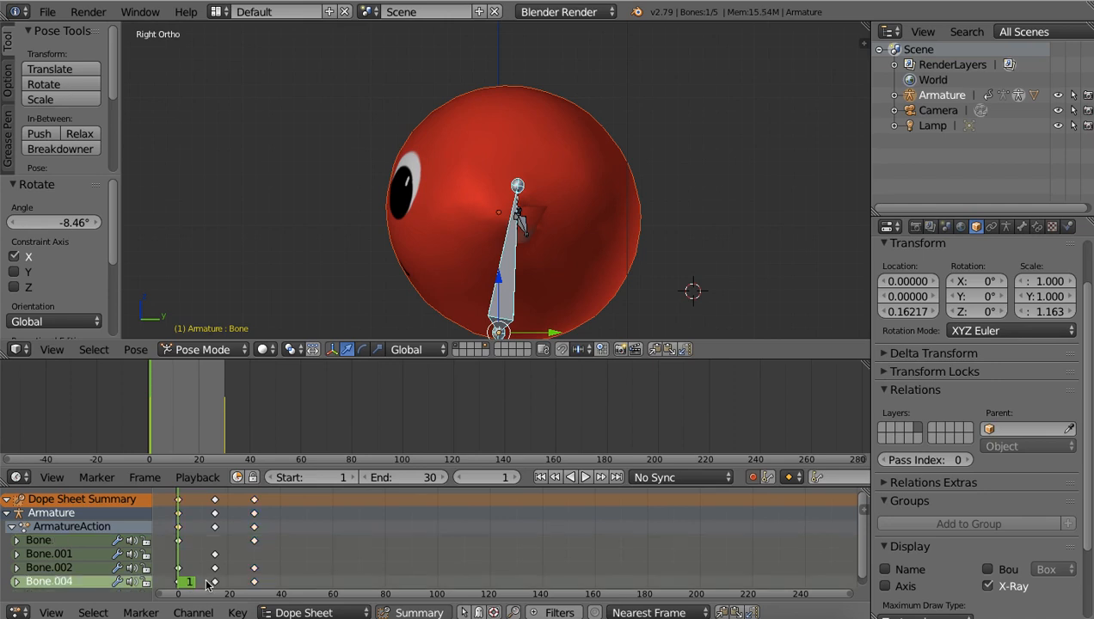
{"action": "left_click_drag", "start_coordinate": [183, 583], "coordinate": [215, 584]}
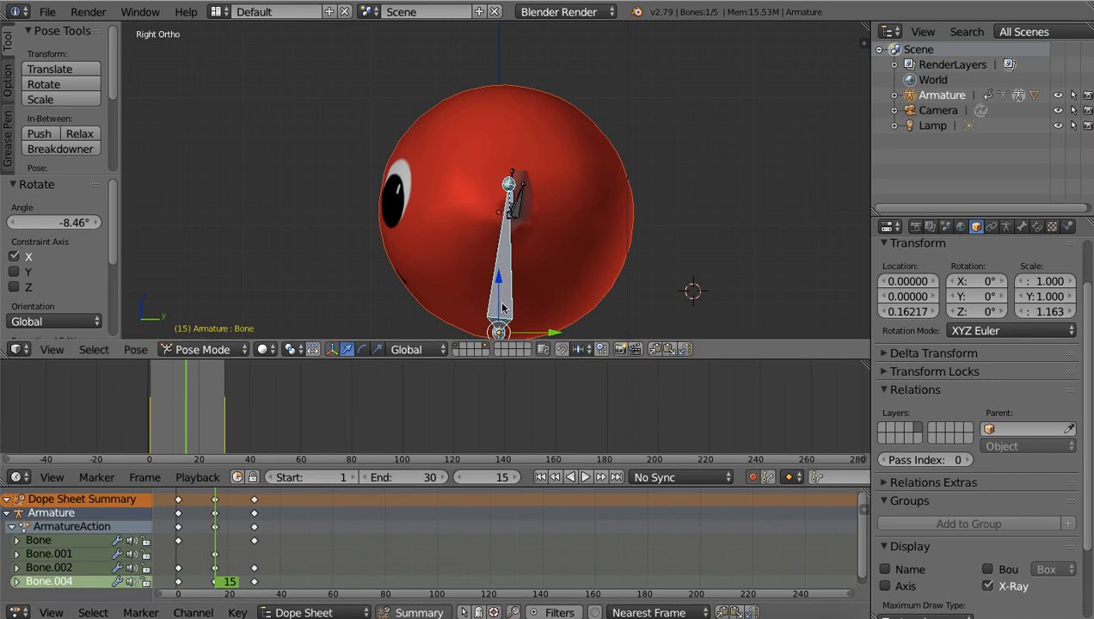
{"action": "key", "text": "r"}
{"action": "key", "text": "x"}
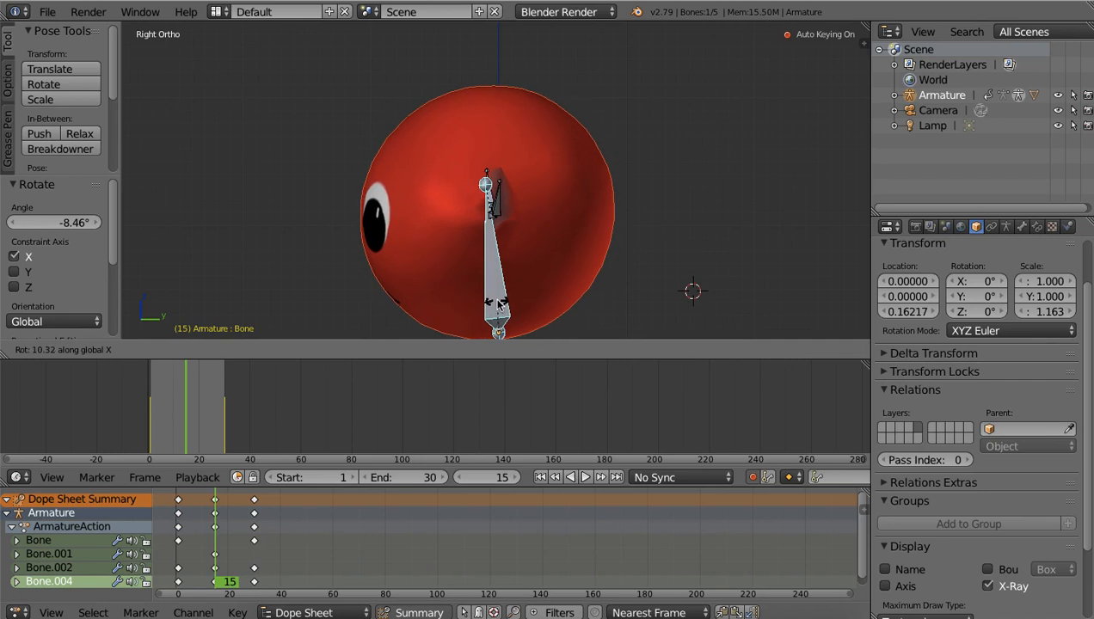
{"action": "left_click", "coordinate": [499, 303]}
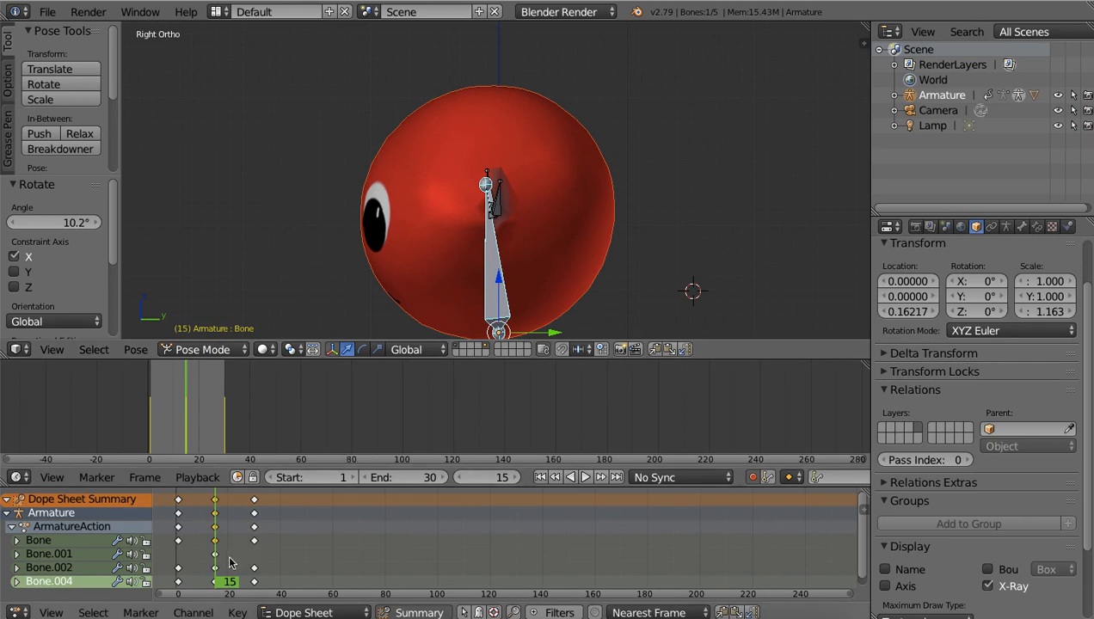
Step: Play and scrub the animation to check the body bone's tilt across the keyframes, leaving all keyframes deselected
{"action": "key", "text": "alt+a"}
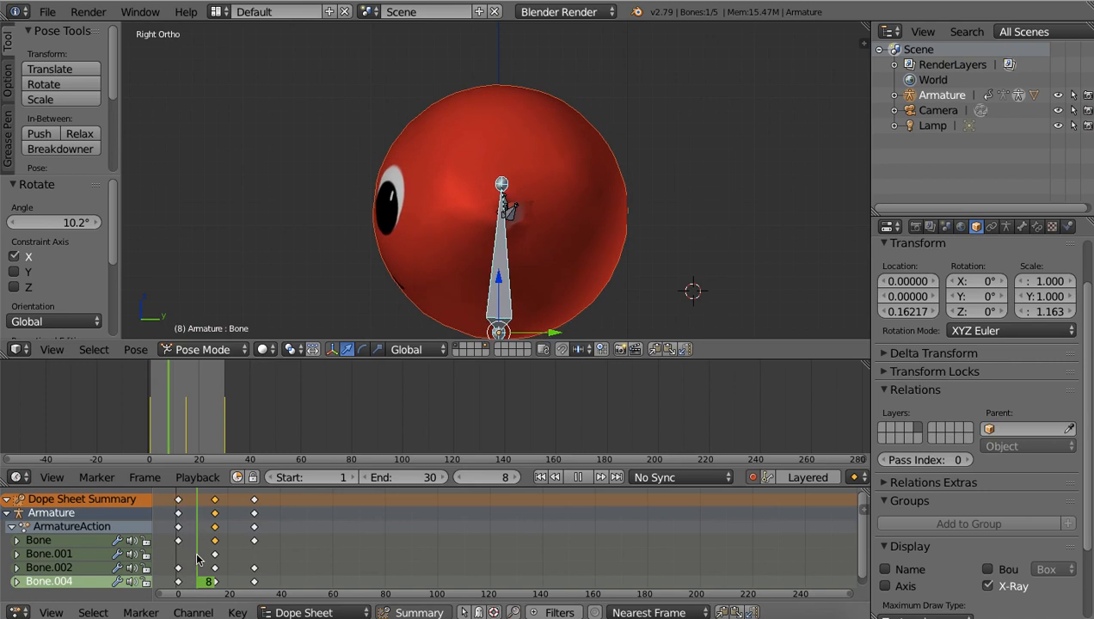
{"action": "left_click_drag", "start_coordinate": [242, 562], "coordinate": [255, 564]}
{"action": "key", "text": "alt+a"}
{"action": "left_click", "coordinate": [281, 539]}
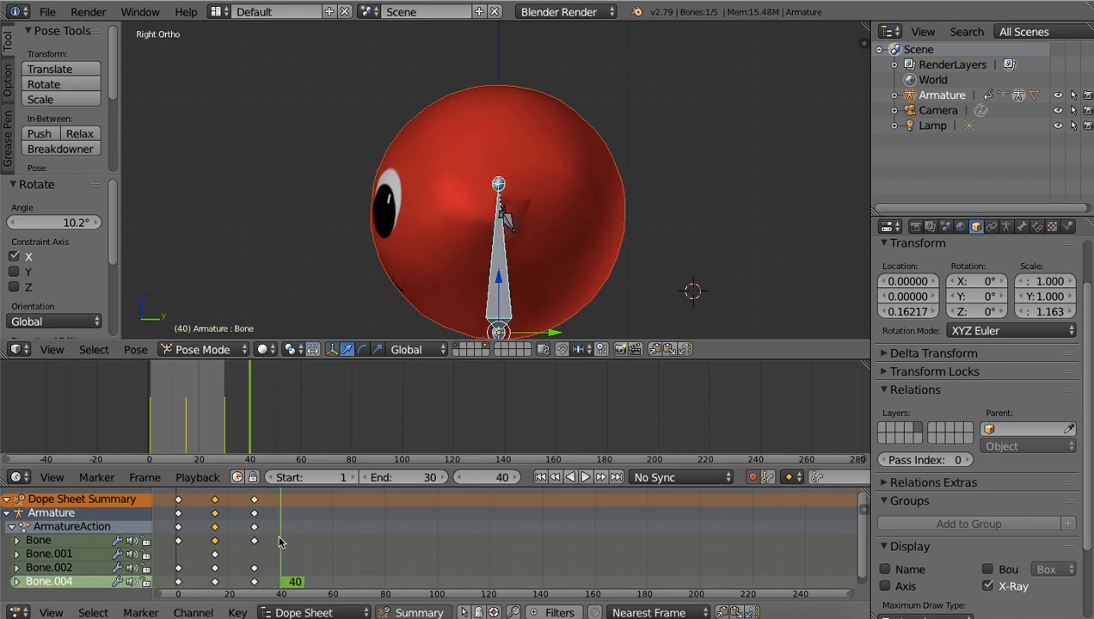
{"action": "key", "text": "a"}
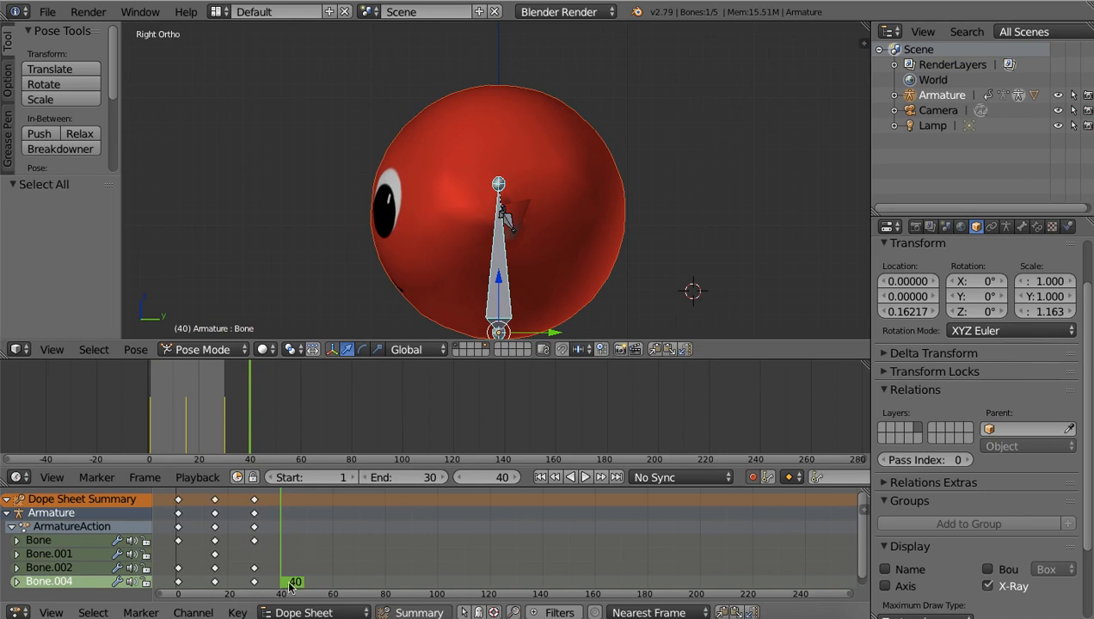
{"action": "key", "text": "alt+a"}
{"action": "key", "text": "alt+a"}
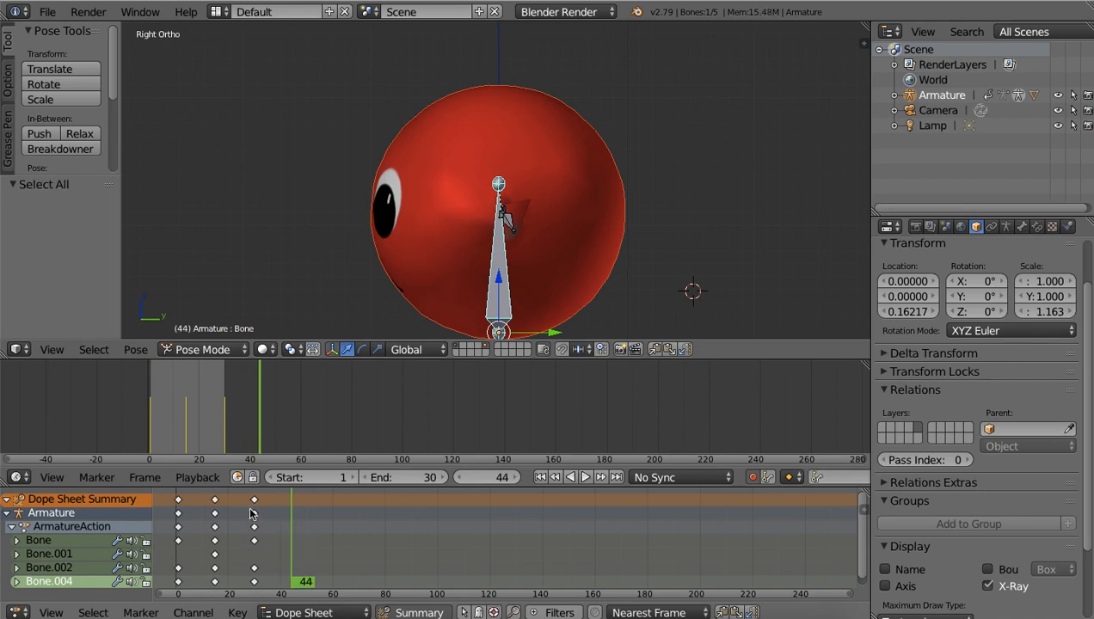
Step: Select the keyframes at frame 30 and try to remove them with the Delete Keyframe operator while at frame 44
{"action": "left_click", "coordinate": [254, 501]}
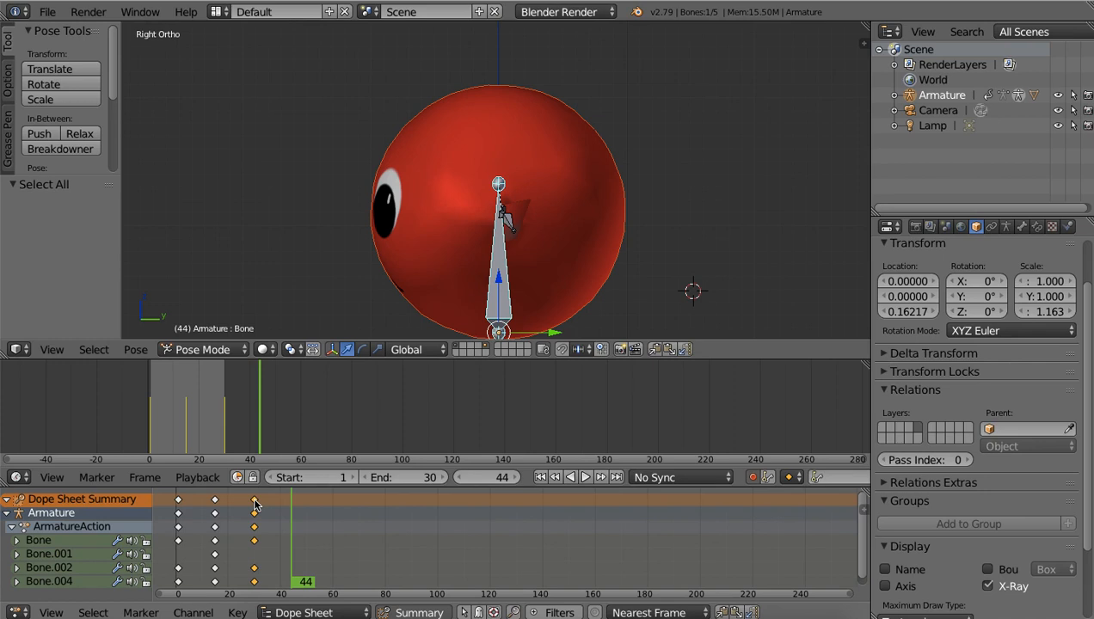
{"action": "key", "text": "space"}
{"action": "type", "text": "d"}
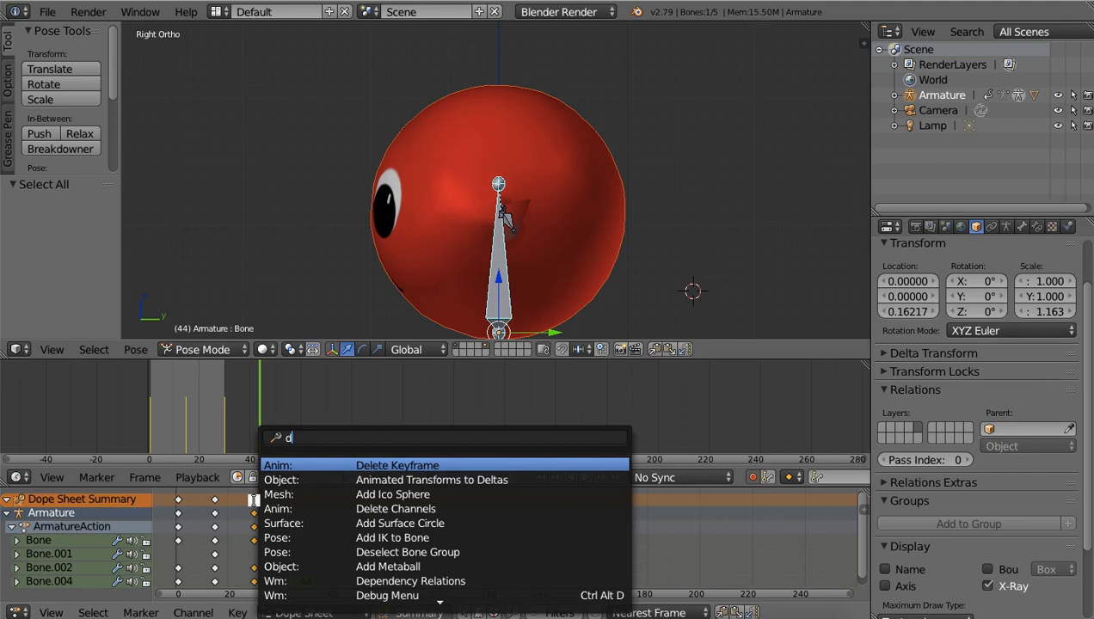
{"action": "key", "text": "Return"}
{"action": "left_click", "coordinate": [255, 503]}
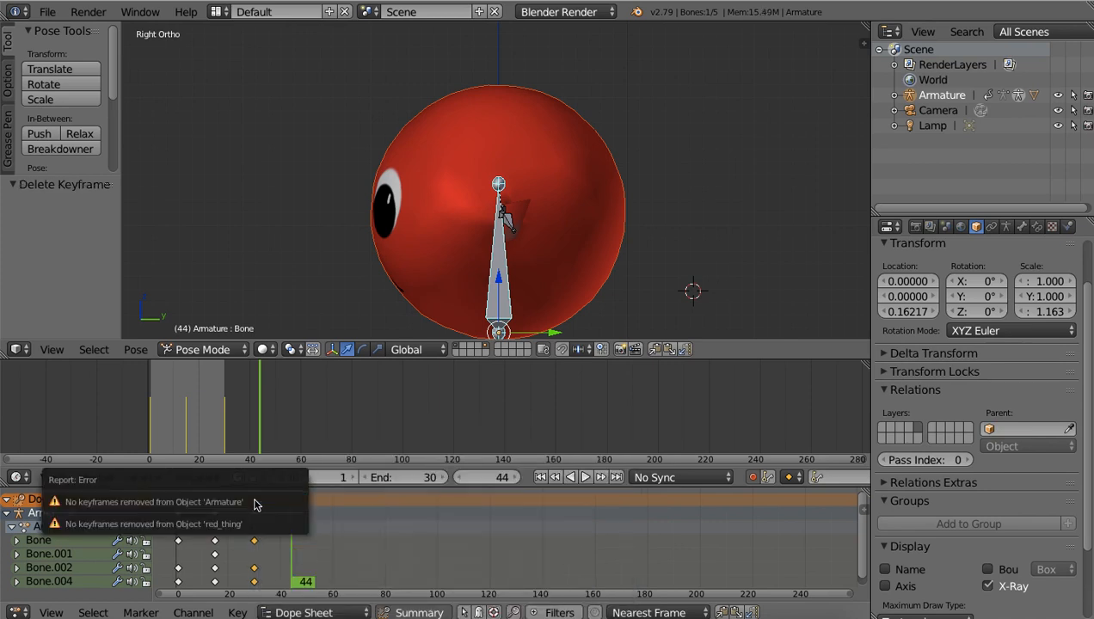
{"action": "left_click", "coordinate": [367, 538]}
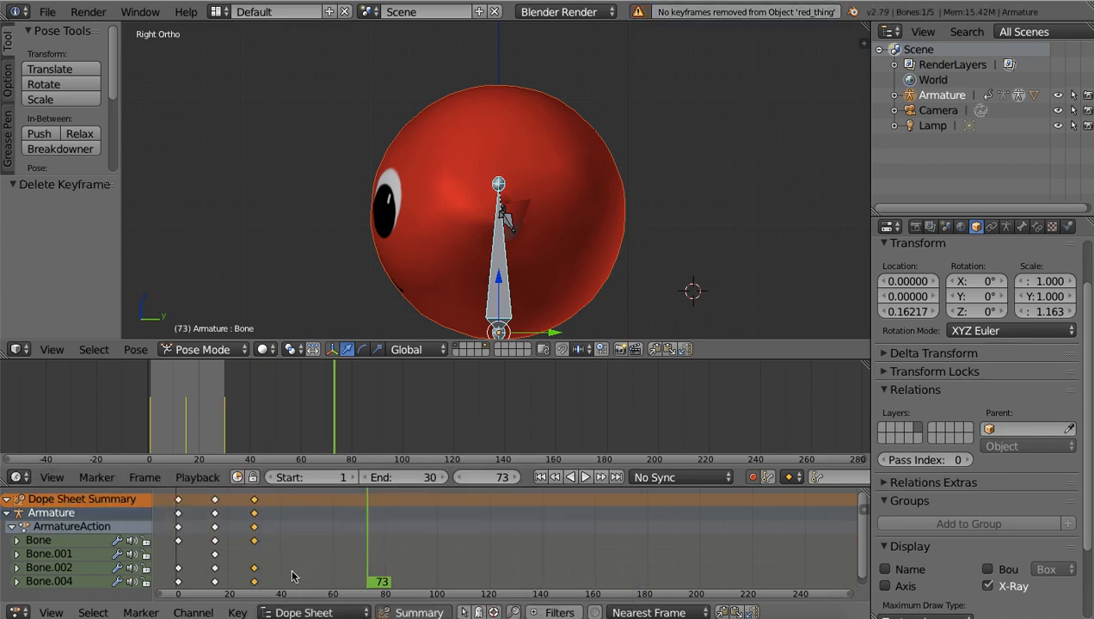
Step: Go to frame 30 and delete all the armature keyframes there
{"action": "key", "text": "alt+a"}
{"action": "mouse_move", "coordinate": [254, 571]}
{"action": "left_mouse_down"}
{"action": "mouse_move", "coordinate": [263, 580]}
{"action": "mouse_move", "coordinate": [254, 580]}
{"action": "left_mouse_up"}
{"action": "key", "text": "alt+a"}
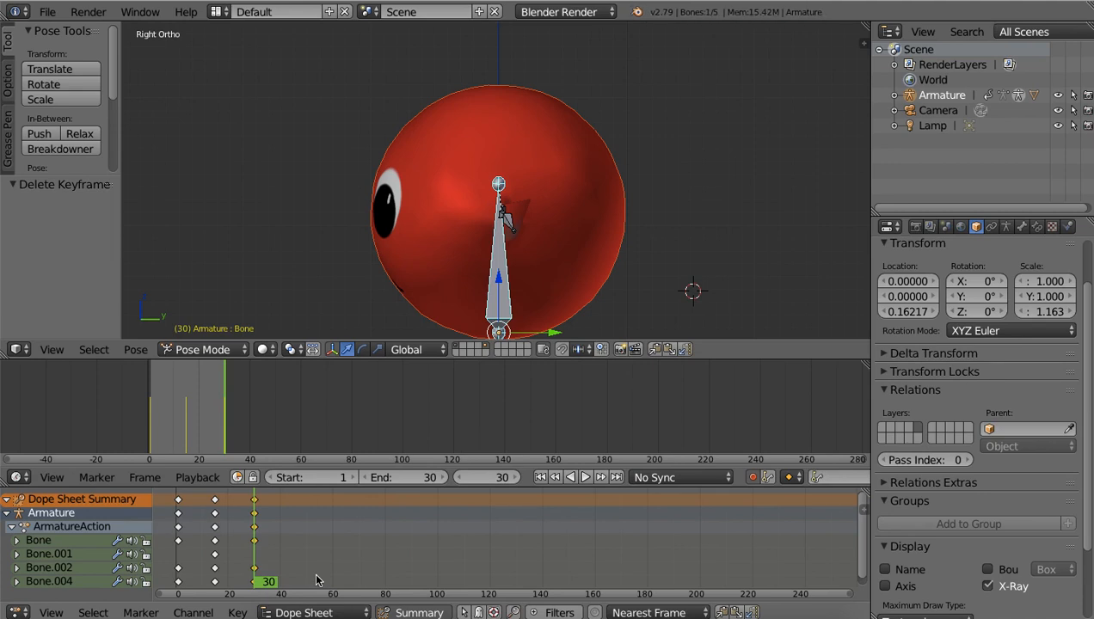
{"action": "key", "text": "space"}
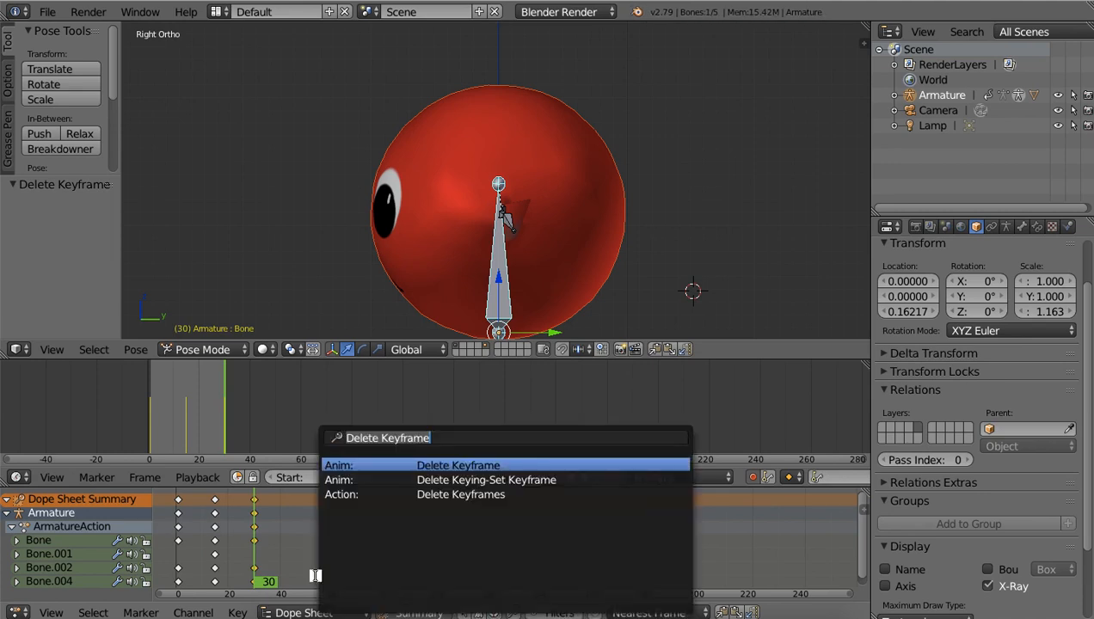
{"action": "key", "text": "Return"}
{"action": "left_click", "coordinate": [317, 577]}
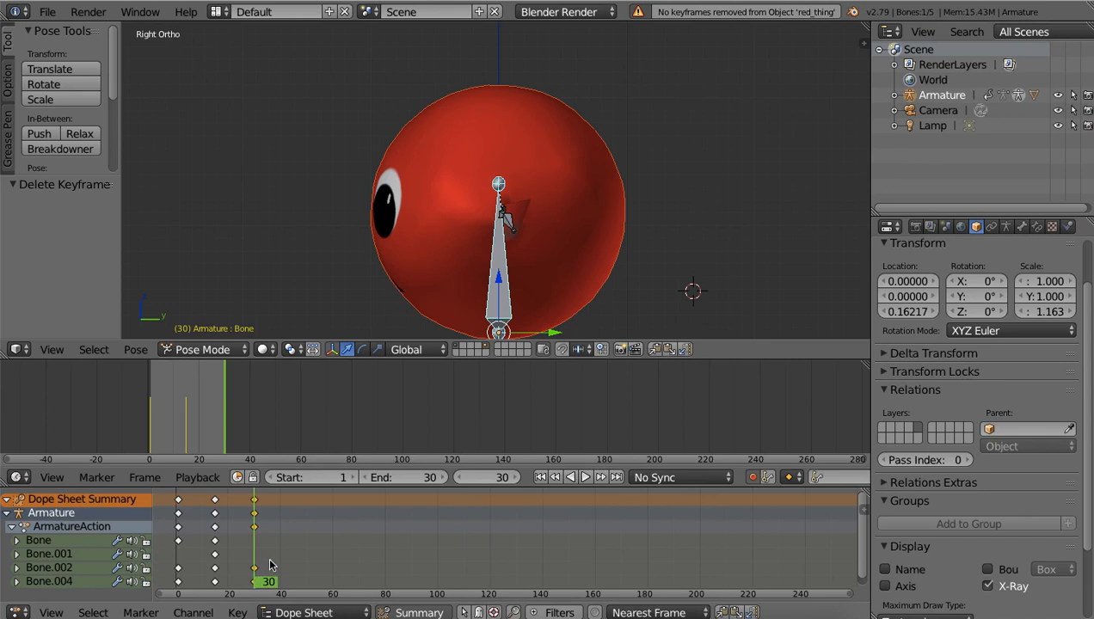
{"action": "key", "text": "x"}
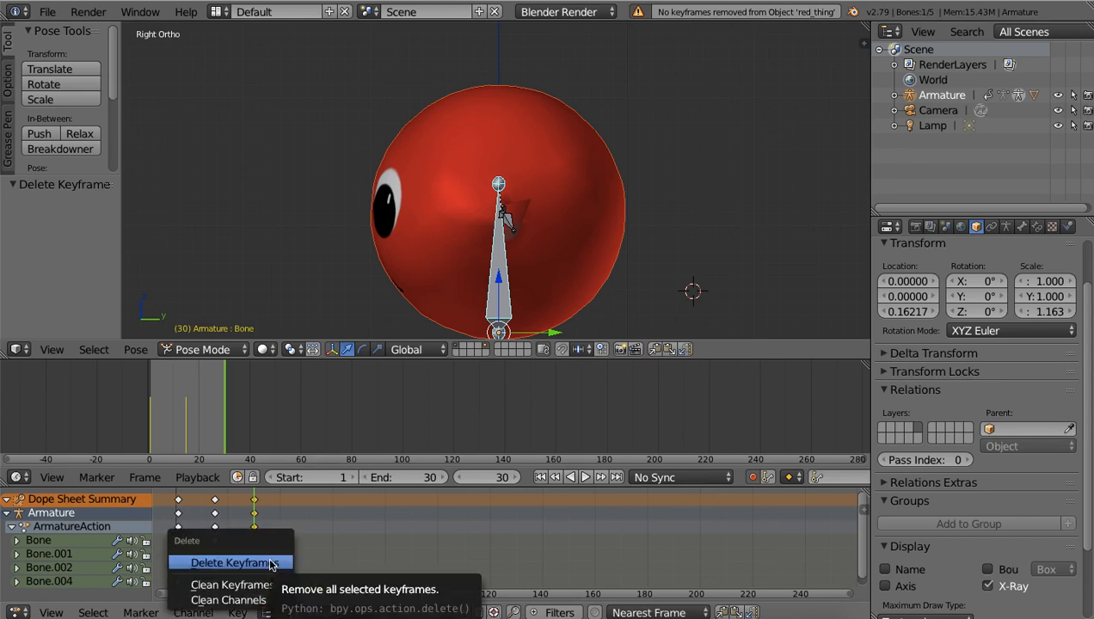
{"action": "left_click", "coordinate": [272, 563]}
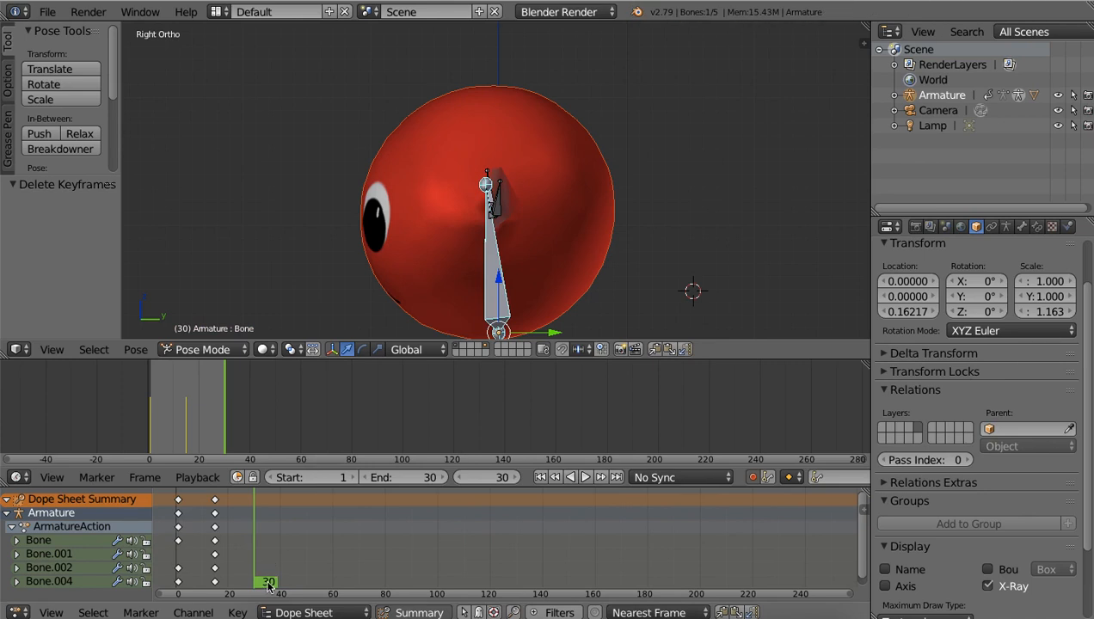
Step: Copy the armature keyframes at frame 1 and paste them at frame 30
{"action": "key", "text": "alt+a"}
{"action": "left_click_drag", "start_coordinate": [194, 574], "coordinate": [177, 574]}
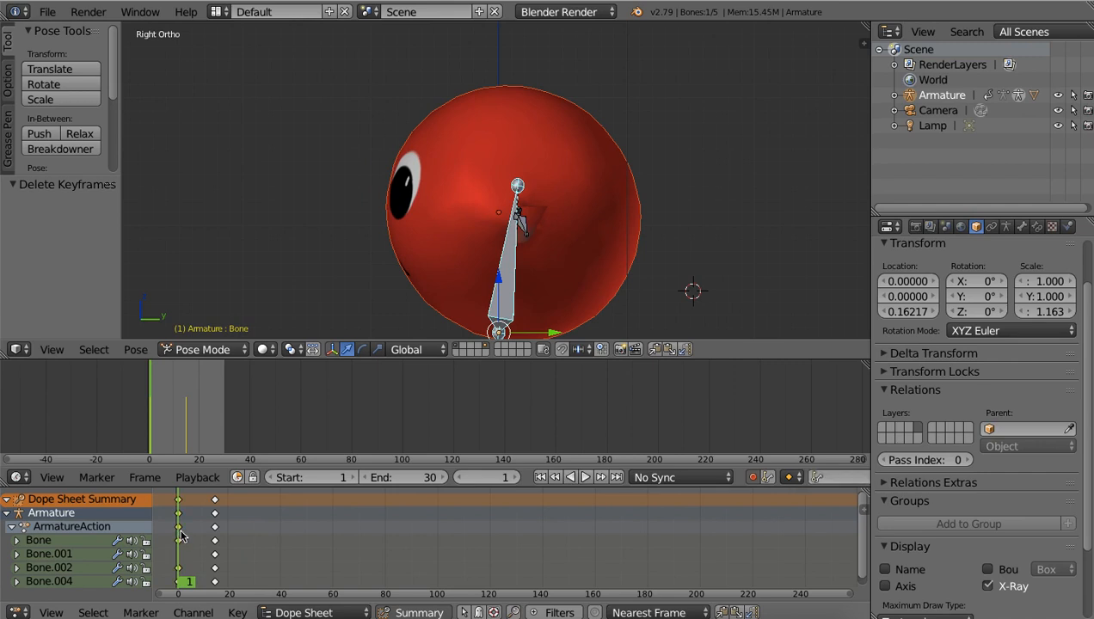
{"action": "left_click", "coordinate": [237, 613]}
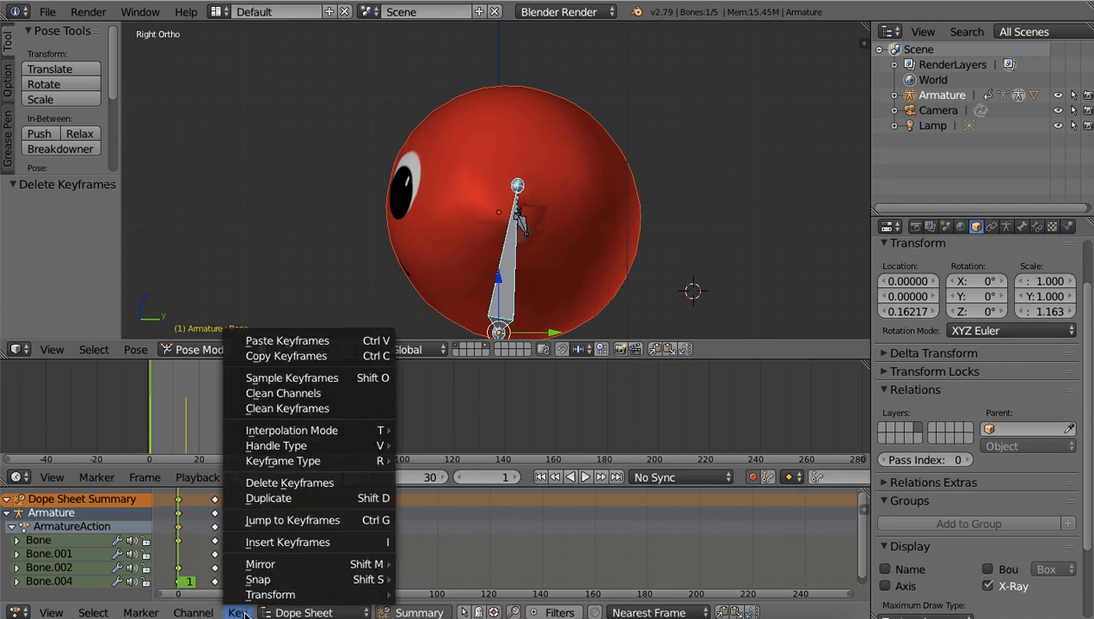
{"action": "left_click", "coordinate": [284, 356]}
{"action": "left_click_drag", "start_coordinate": [186, 585], "coordinate": [255, 589]}
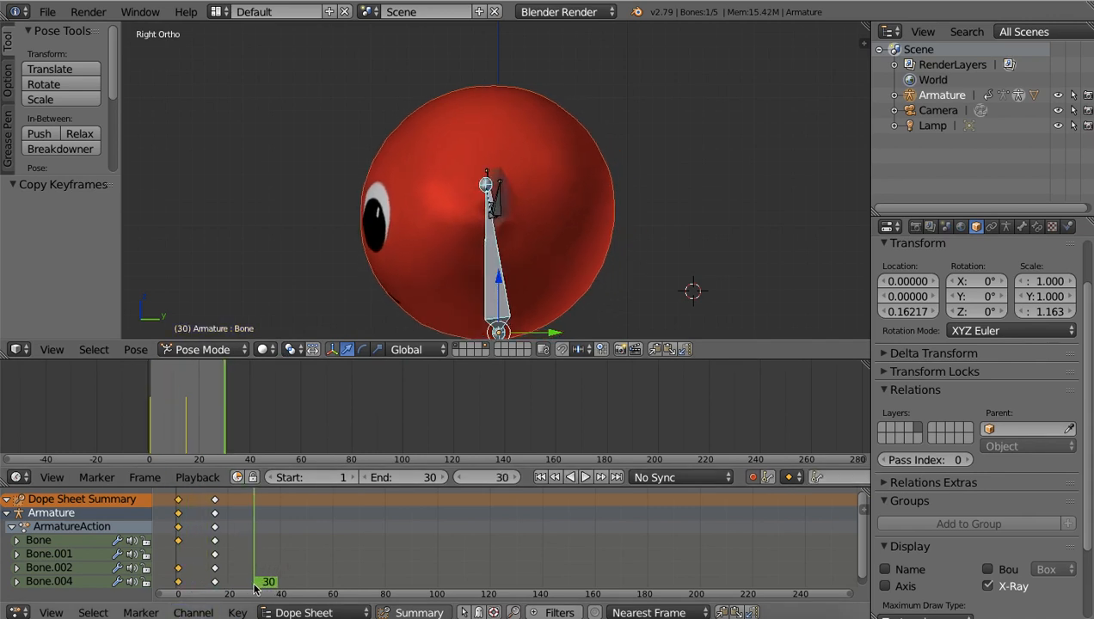
{"action": "left_click", "coordinate": [237, 612]}
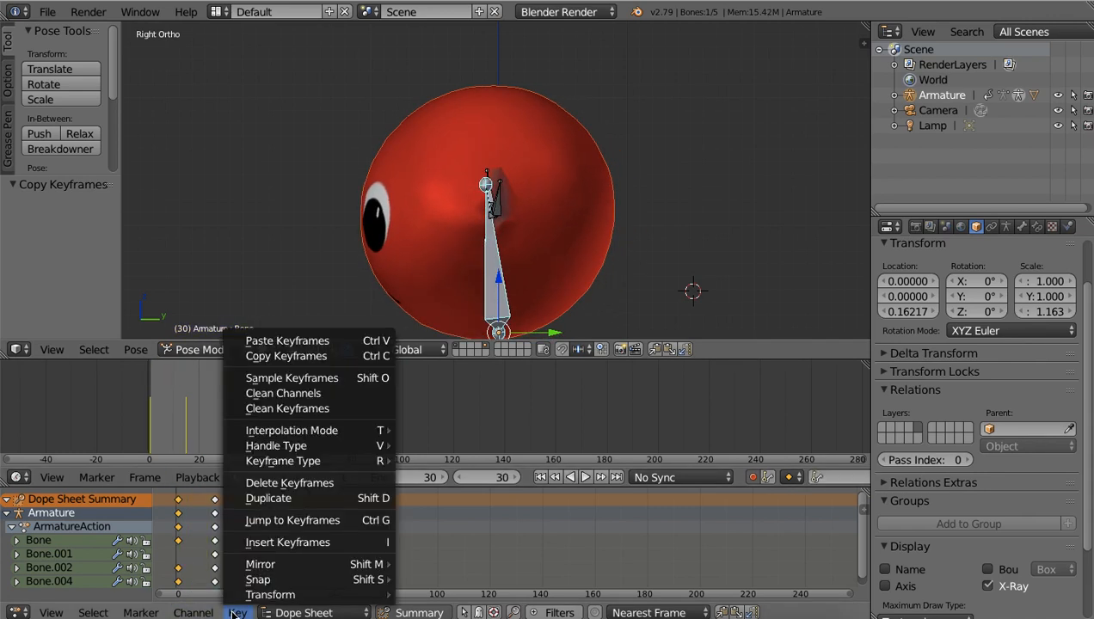
{"action": "left_click", "coordinate": [292, 341]}
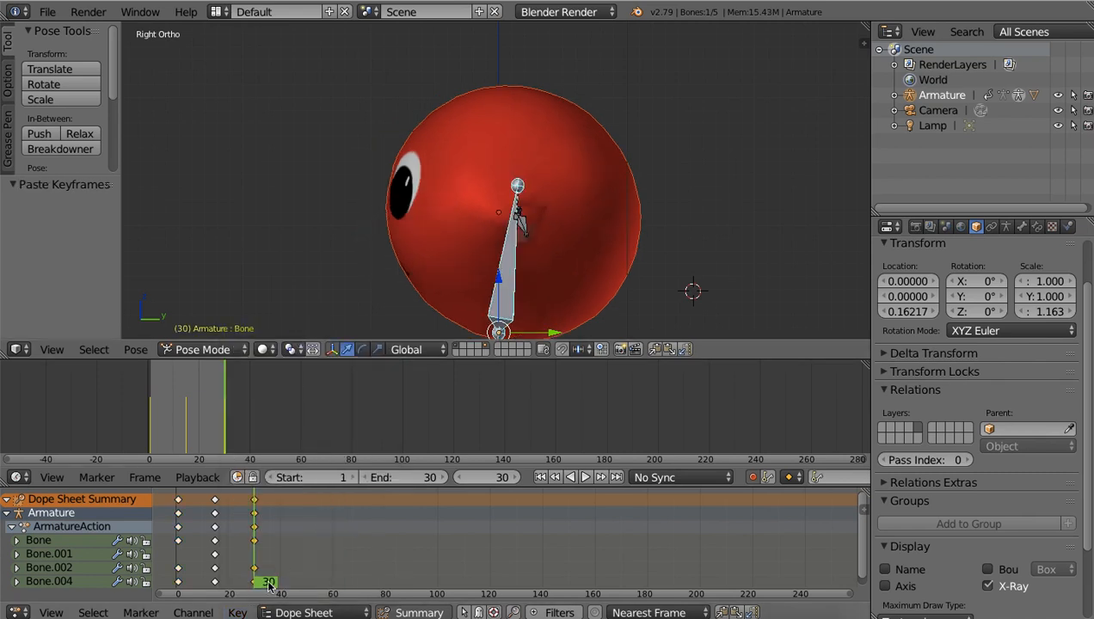
Step: Scrub through the animation and play it back in front view to check the combined body tilt and fin flapping
{"action": "left_click_drag", "start_coordinate": [271, 574], "coordinate": [193, 570]}
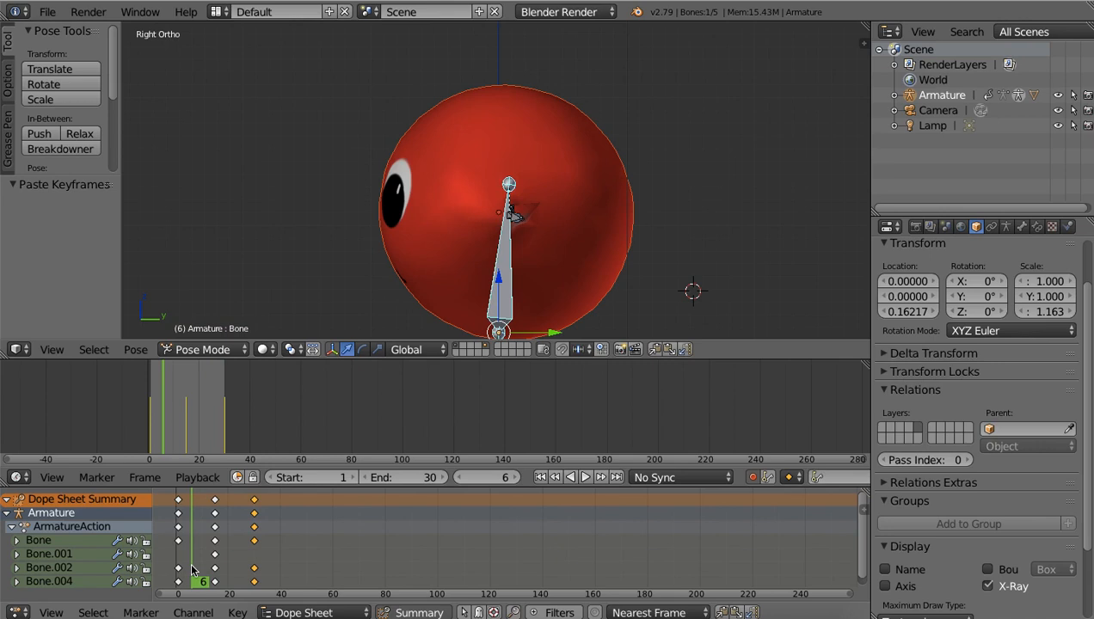
{"action": "left_click", "coordinate": [295, 297]}
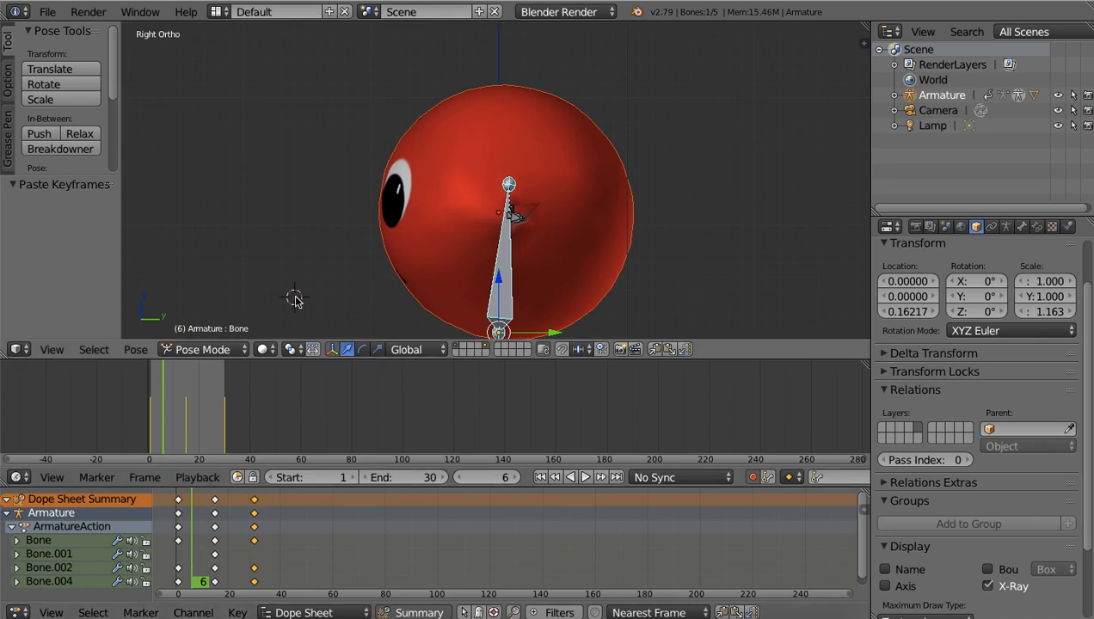
{"action": "key", "text": "KP_1"}
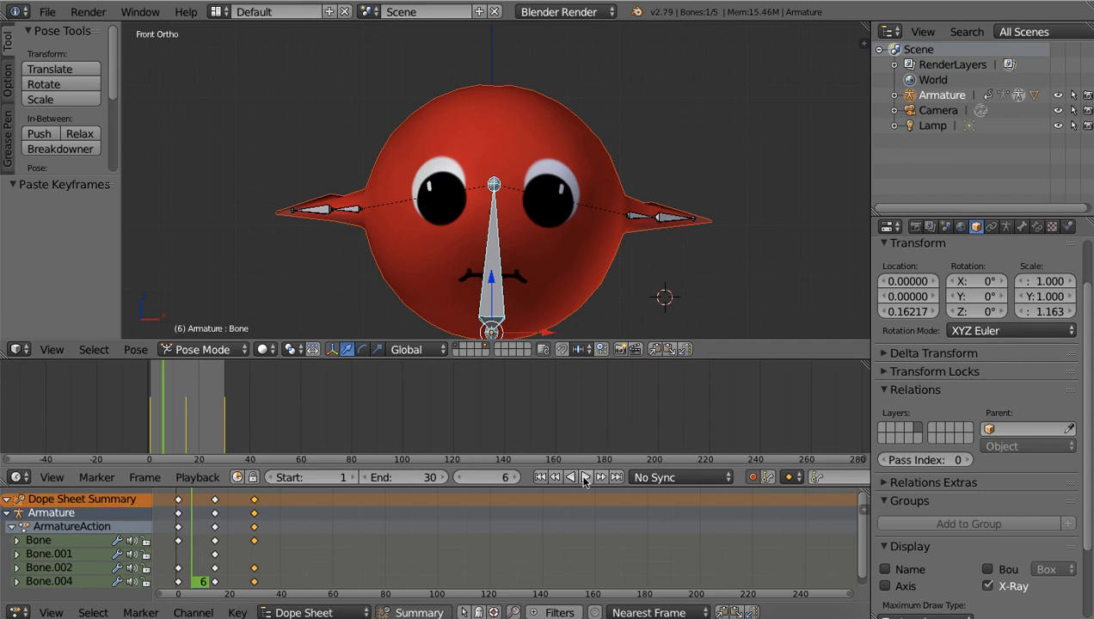
{"action": "left_click", "coordinate": [583, 477]}
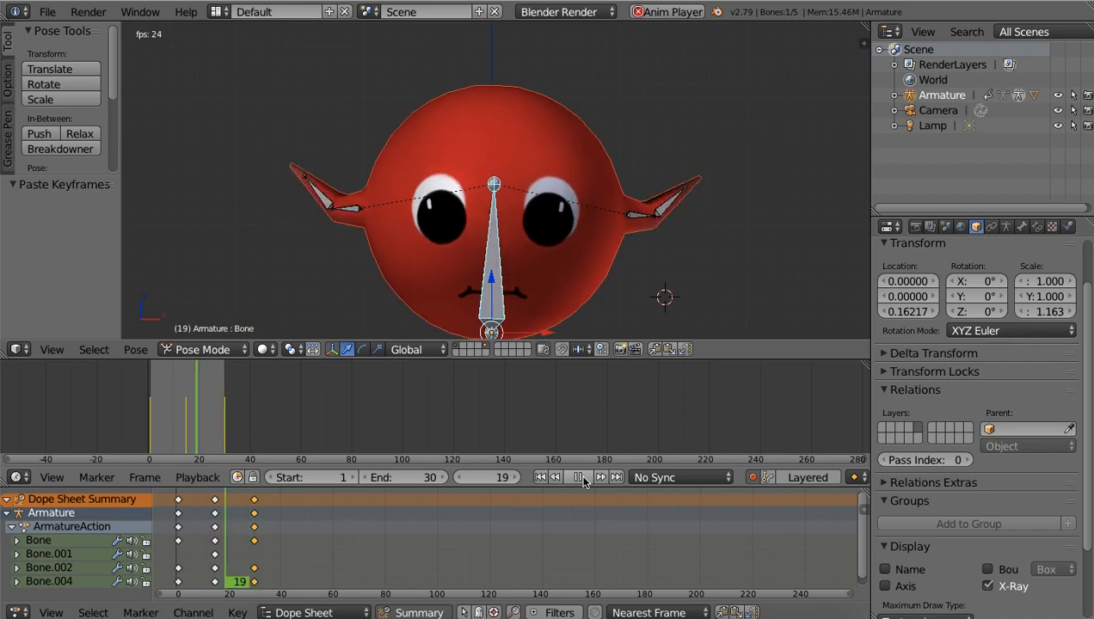
{"action": "left_click", "coordinate": [584, 477]}
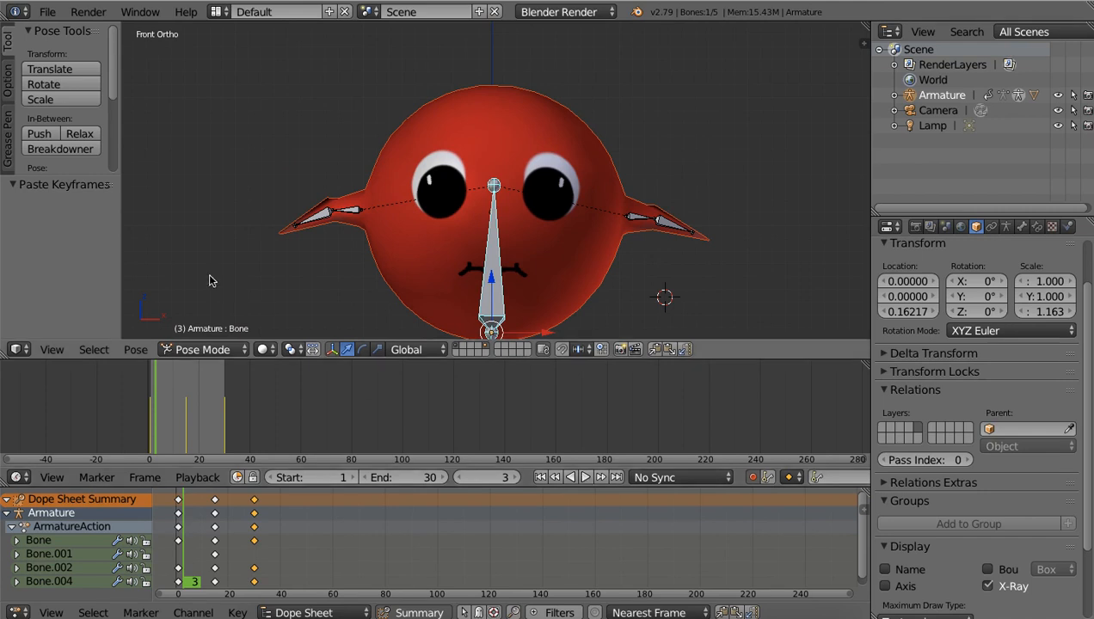
Step: Save the scene as red_thing_animated.blend in the Documents/game_models/red_thing folder
{"action": "left_click", "coordinate": [48, 11]}
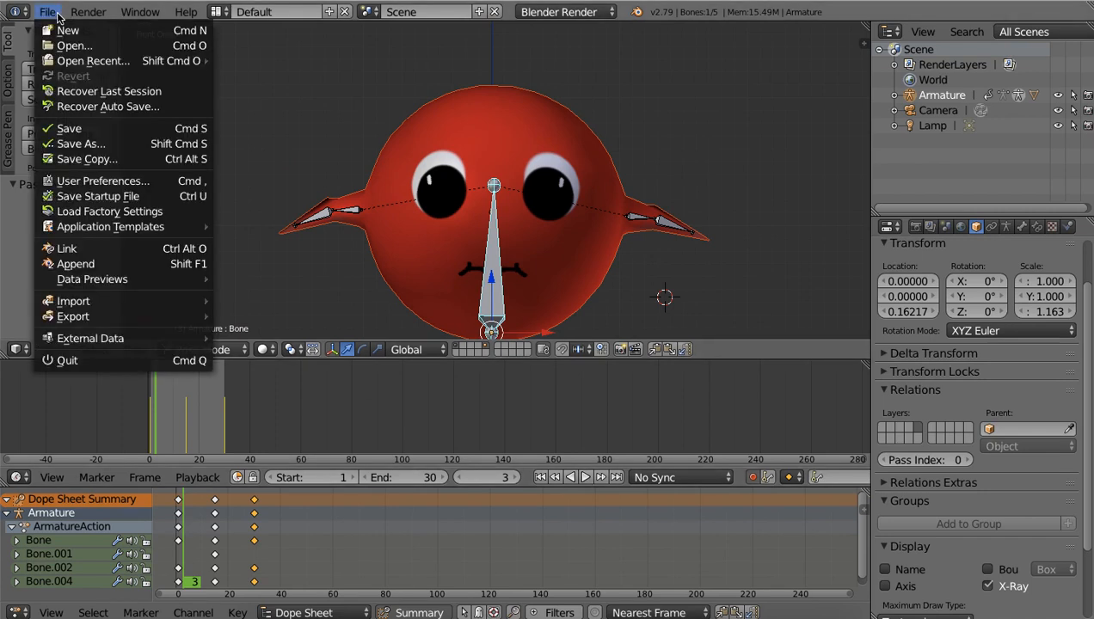
{"action": "left_click", "coordinate": [64, 143]}
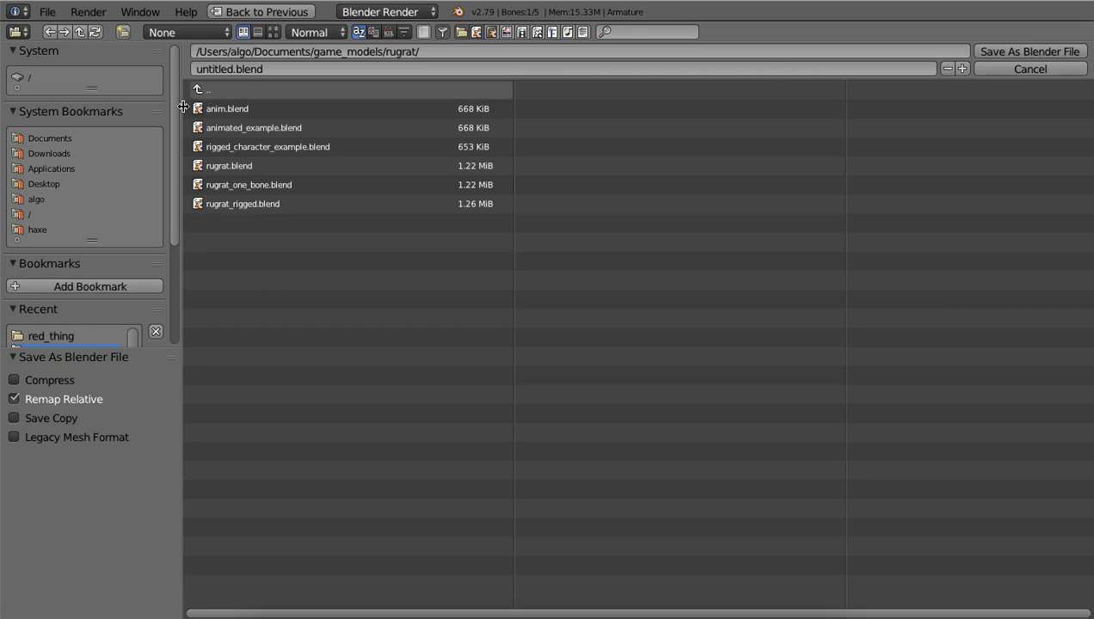
{"action": "left_click", "coordinate": [47, 140]}
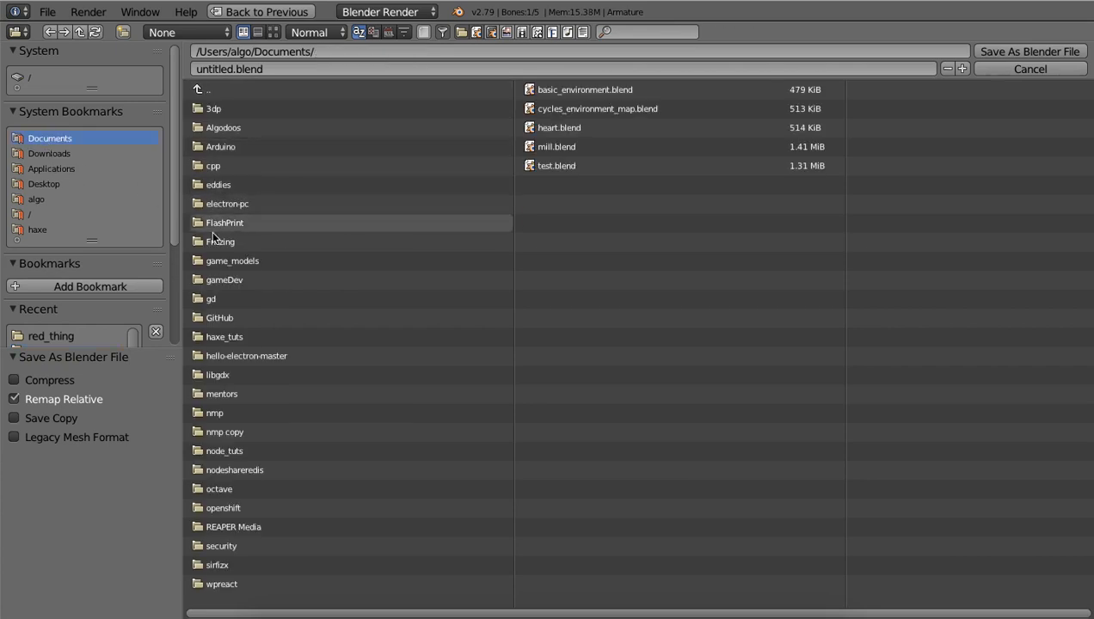
{"action": "left_click", "coordinate": [216, 260]}
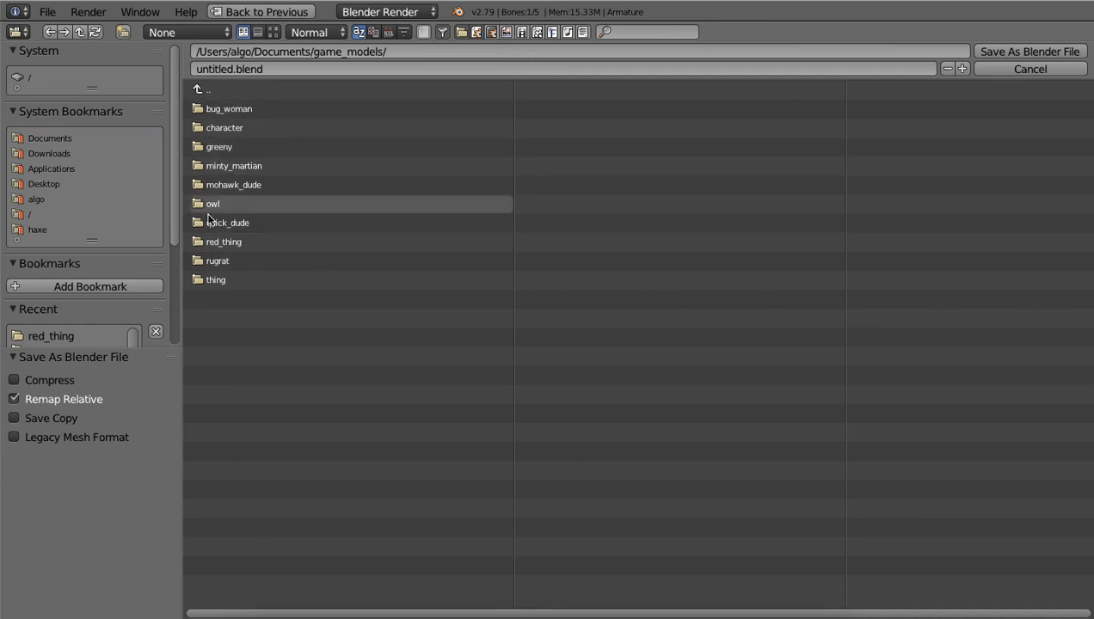
{"action": "left_click", "coordinate": [210, 242]}
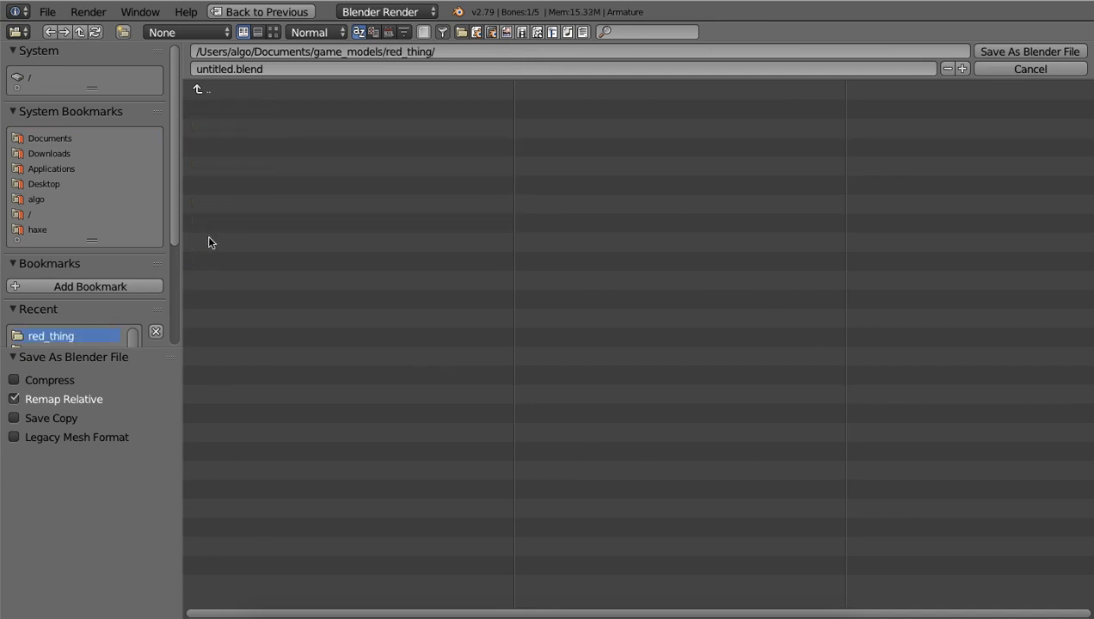
{"action": "left_click", "coordinate": [329, 64]}
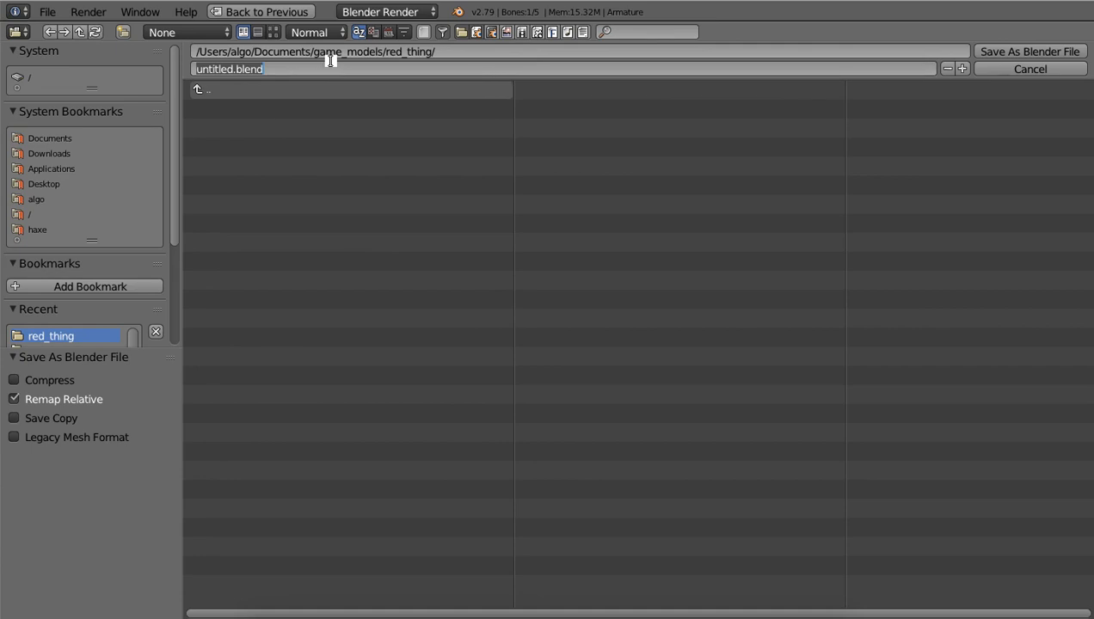
{"action": "type", "text": "red_thing"}
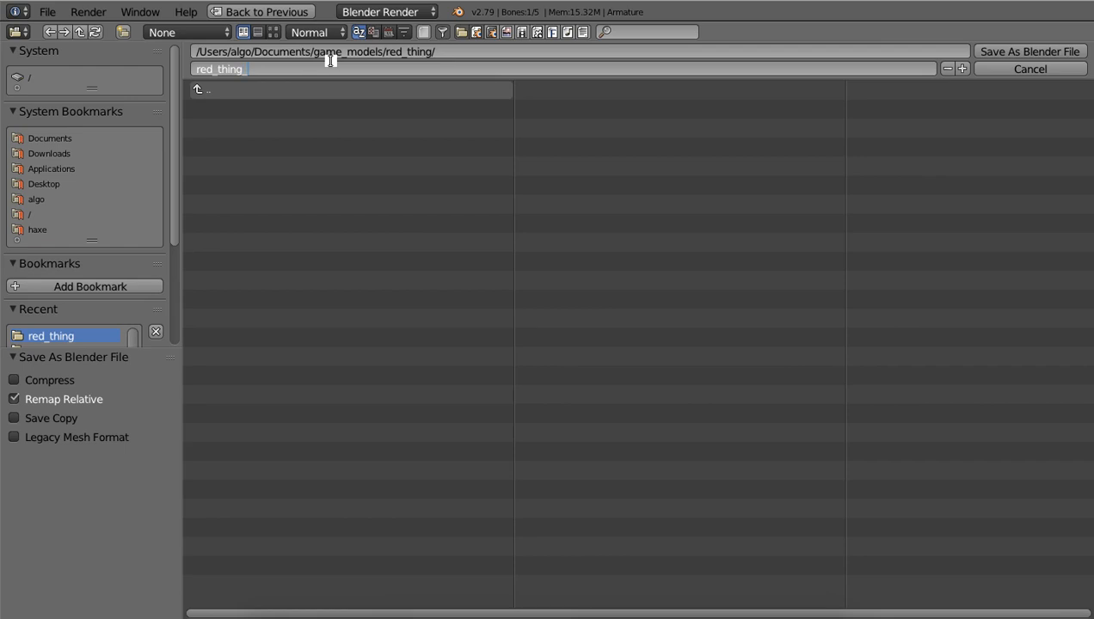
{"action": "type", "text": "_animat"}
{"action": "key", "text": "Return"}
{"action": "left_click", "coordinate": [999, 55]}
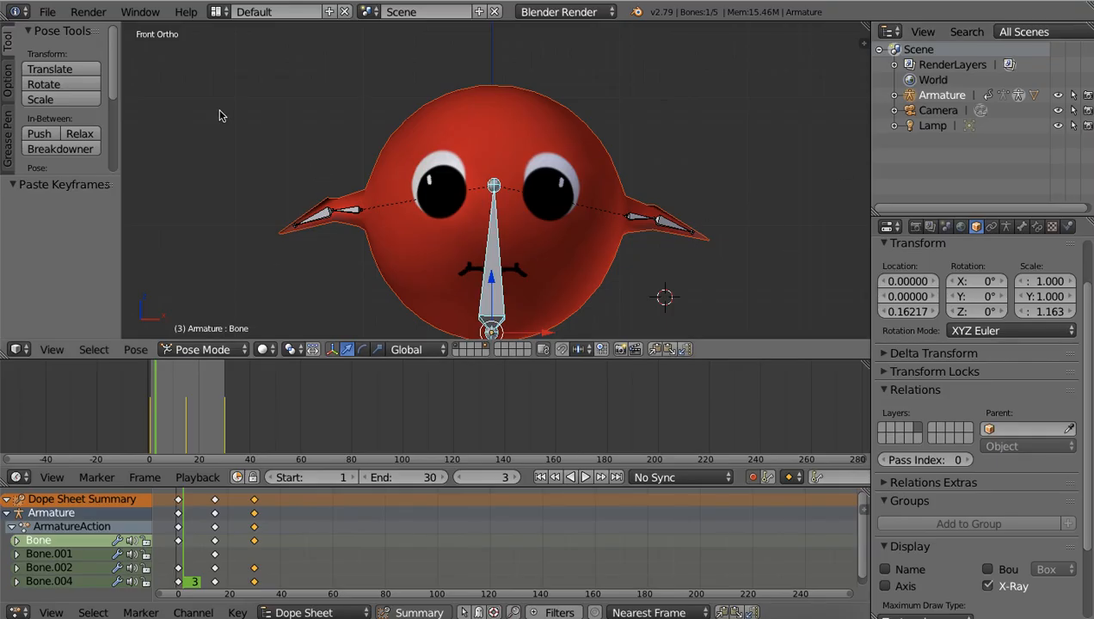
{"action": "left_click", "coordinate": [55, 16]}
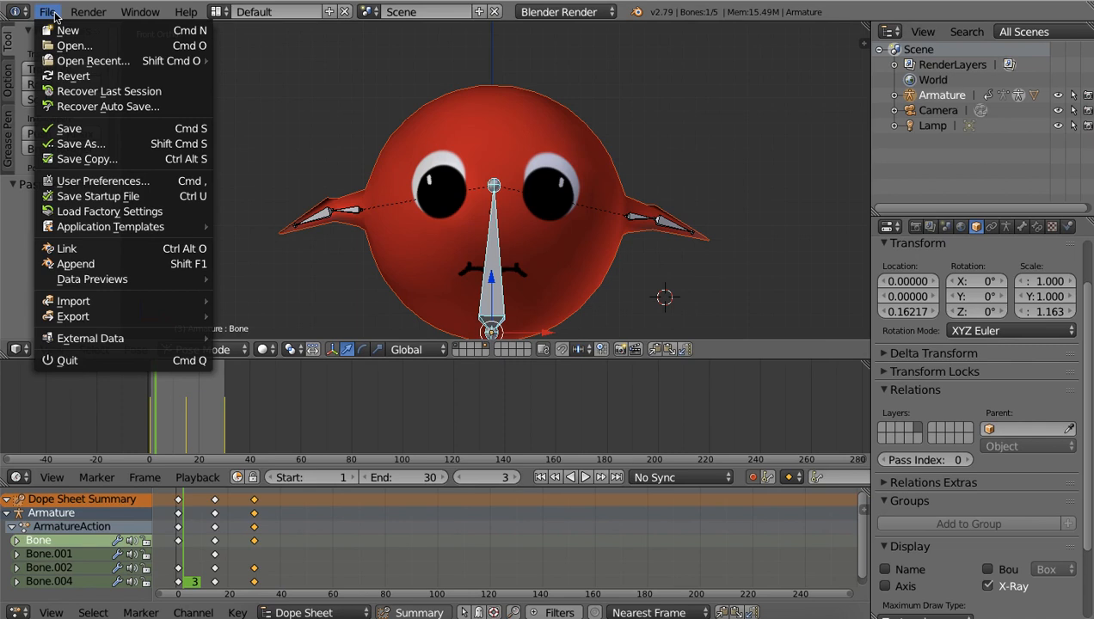
{"action": "mouse_move", "coordinate": [135, 320]}
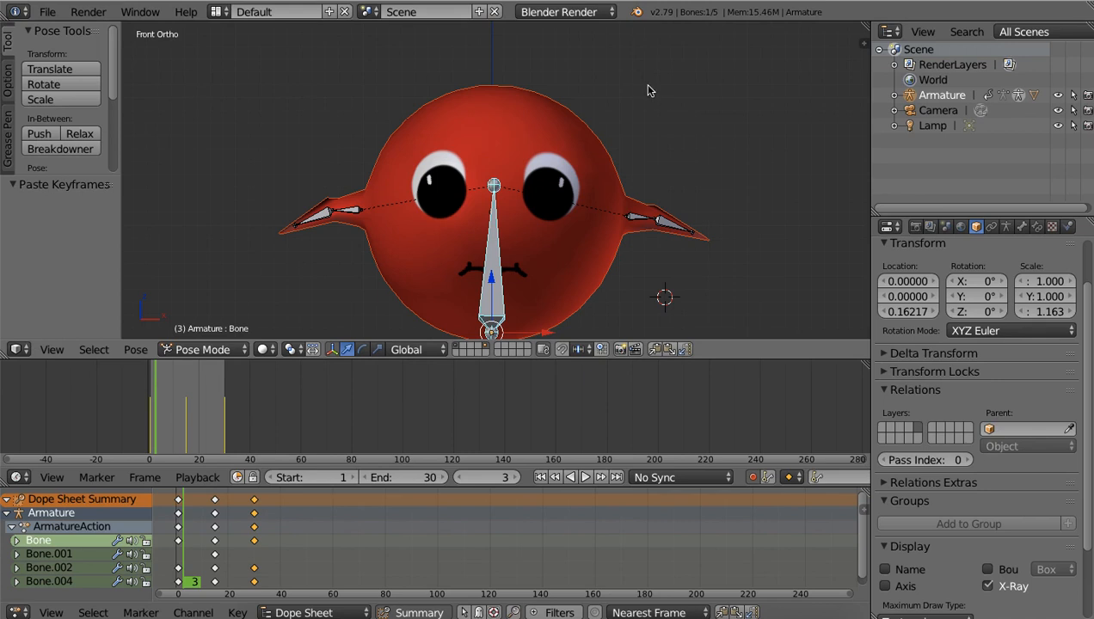
Step: Deselect all bones of the armature and select the red_thing mesh in Object Mode
{"action": "left_click", "coordinate": [698, 114]}
{"action": "key", "text": "a"}
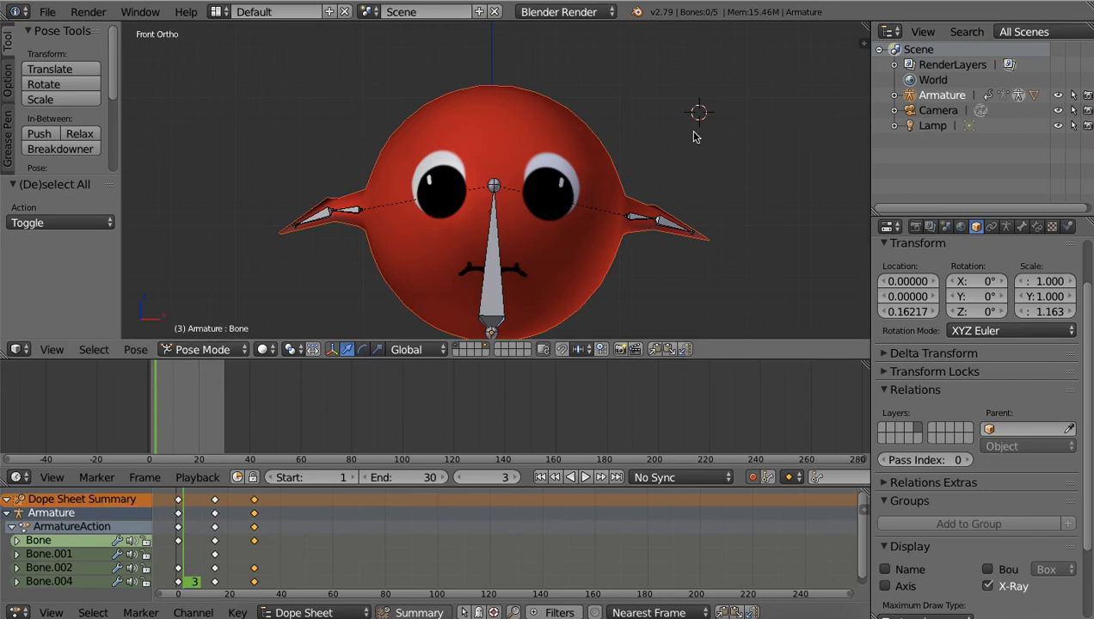
{"action": "right_click", "coordinate": [578, 154]}
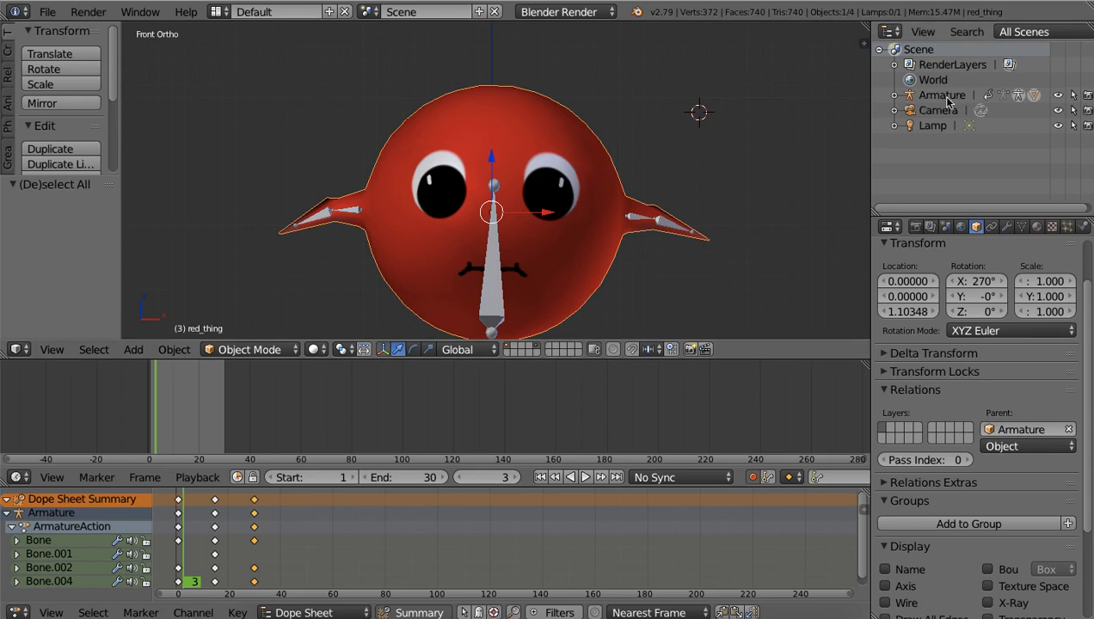
Step: Widen the outliner and properties area and look through the objects nested under the Armature
{"action": "left_click", "coordinate": [895, 95]}
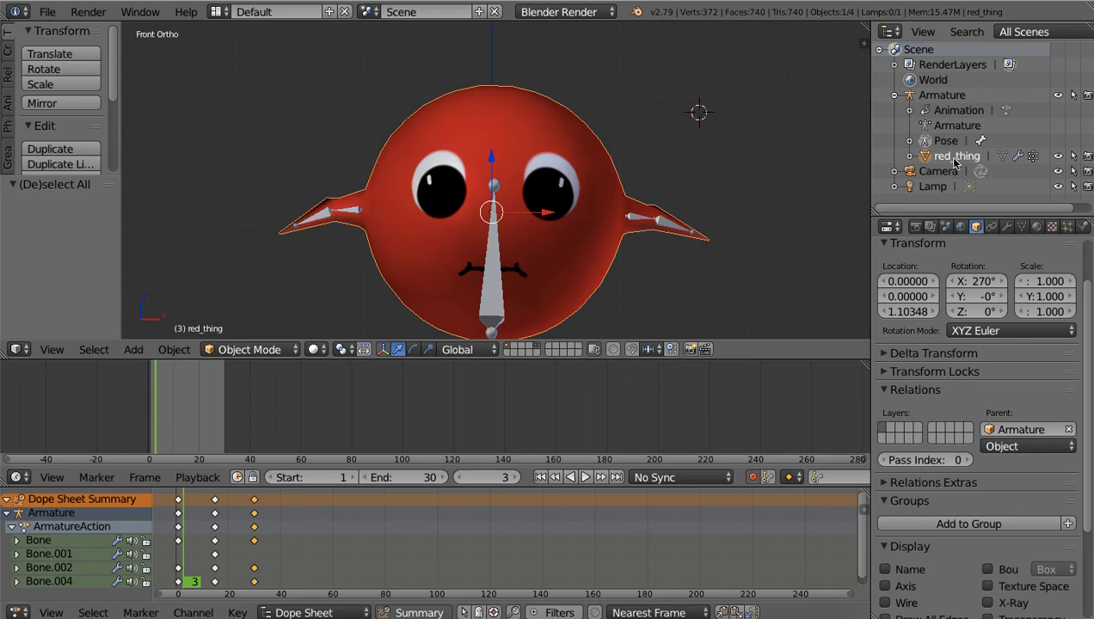
{"action": "left_click", "coordinate": [894, 96]}
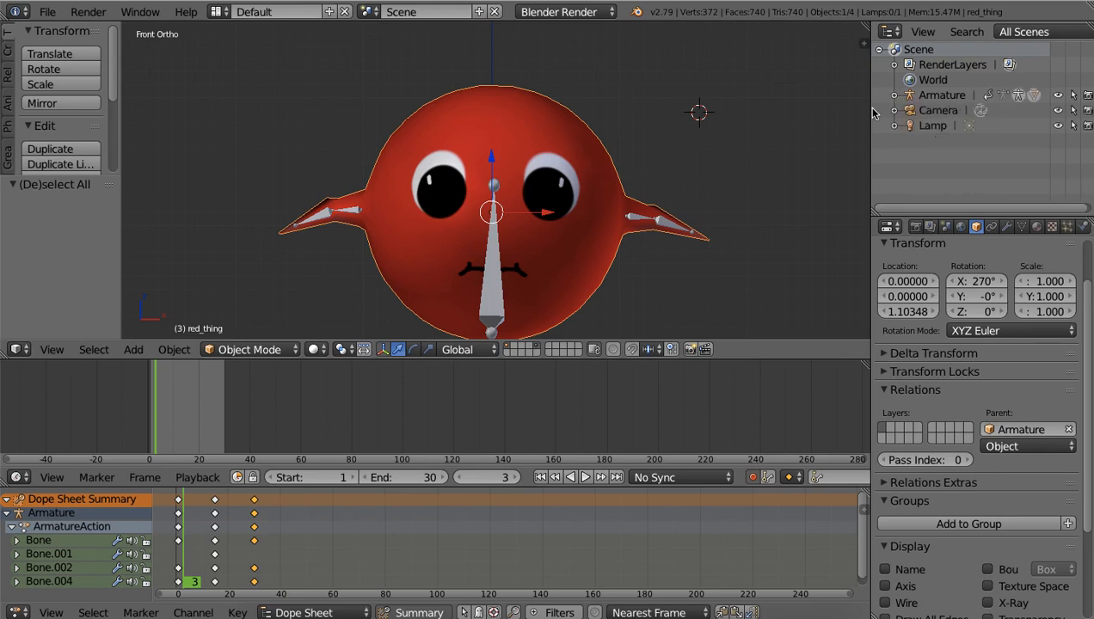
{"action": "left_click_drag", "start_coordinate": [870, 108], "coordinate": [834, 108]}
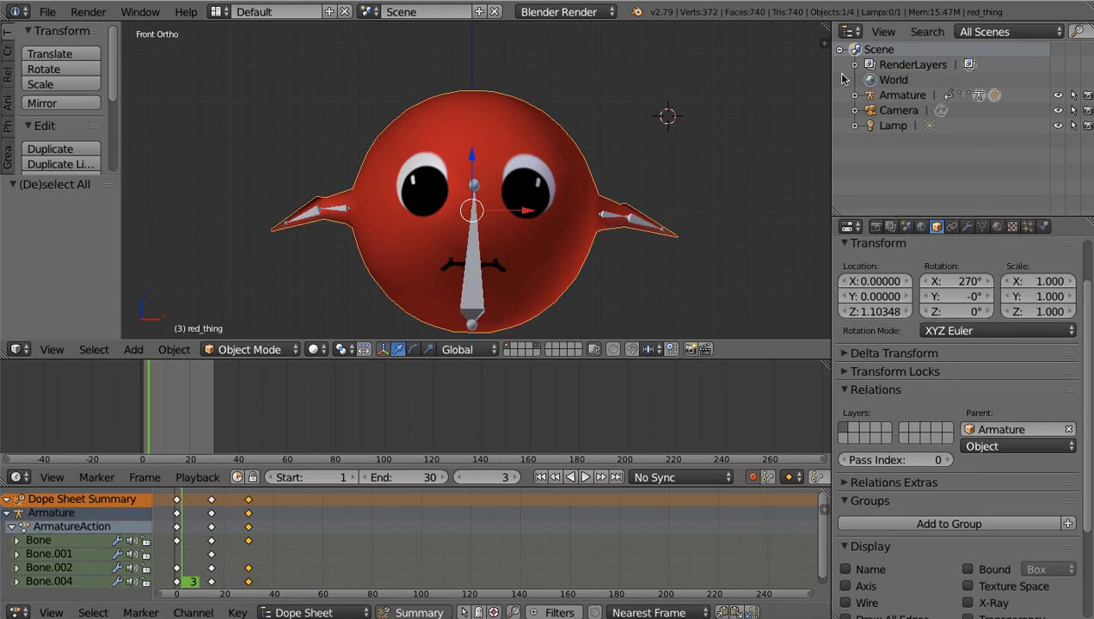
{"action": "left_click", "coordinate": [854, 95]}
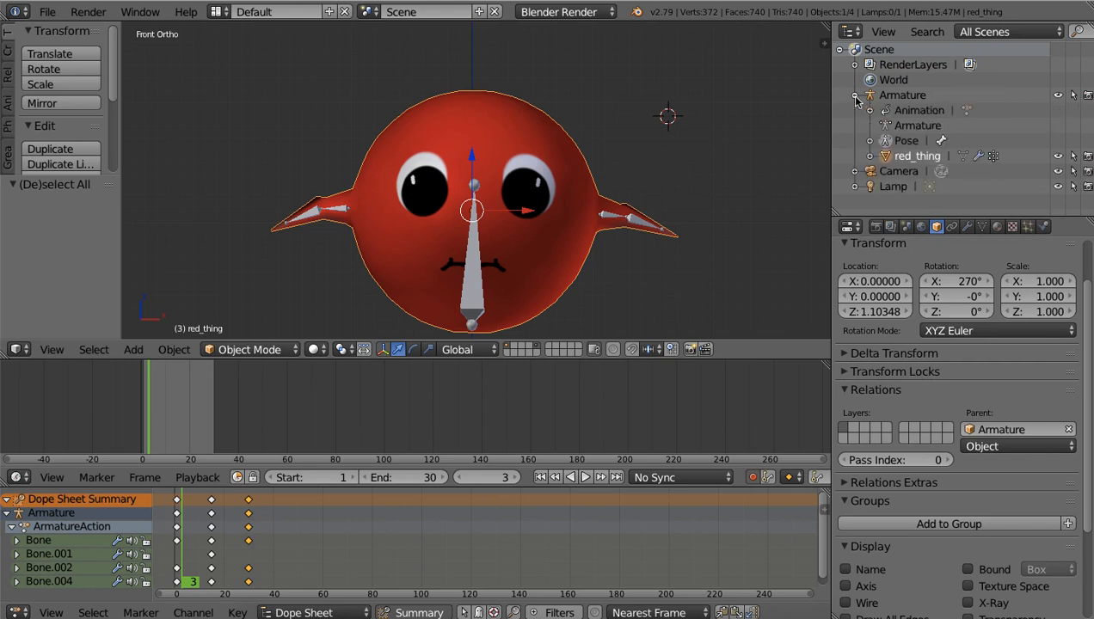
{"action": "left_click", "coordinate": [854, 96]}
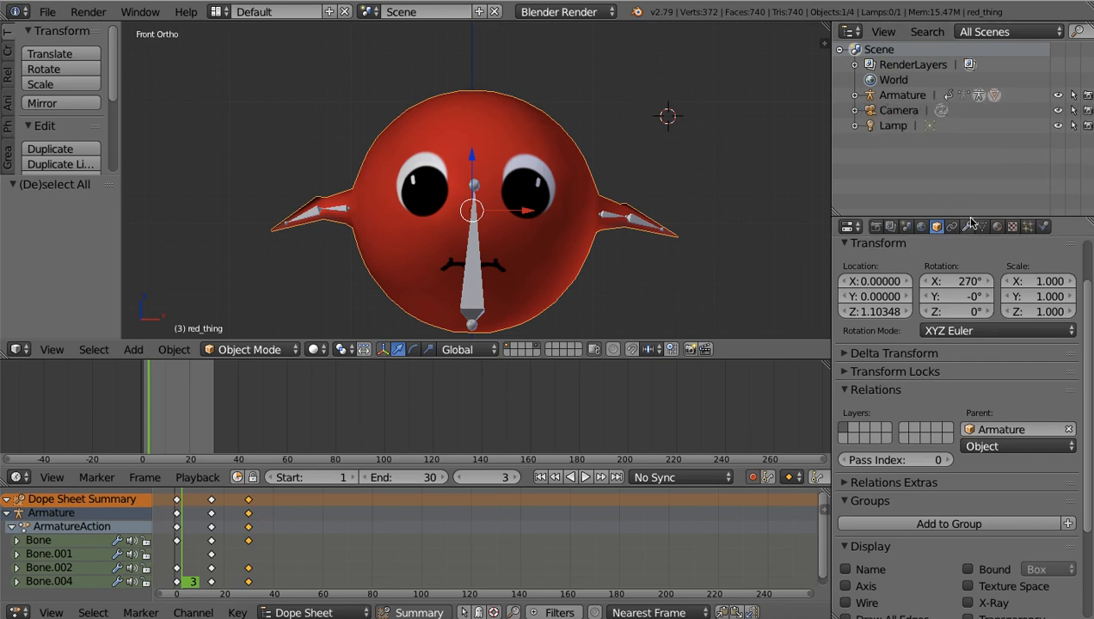
Step: Add a new image texture to the red_thing mesh and load red_thing.png from the red_thing folder into it
{"action": "left_click", "coordinate": [1012, 228]}
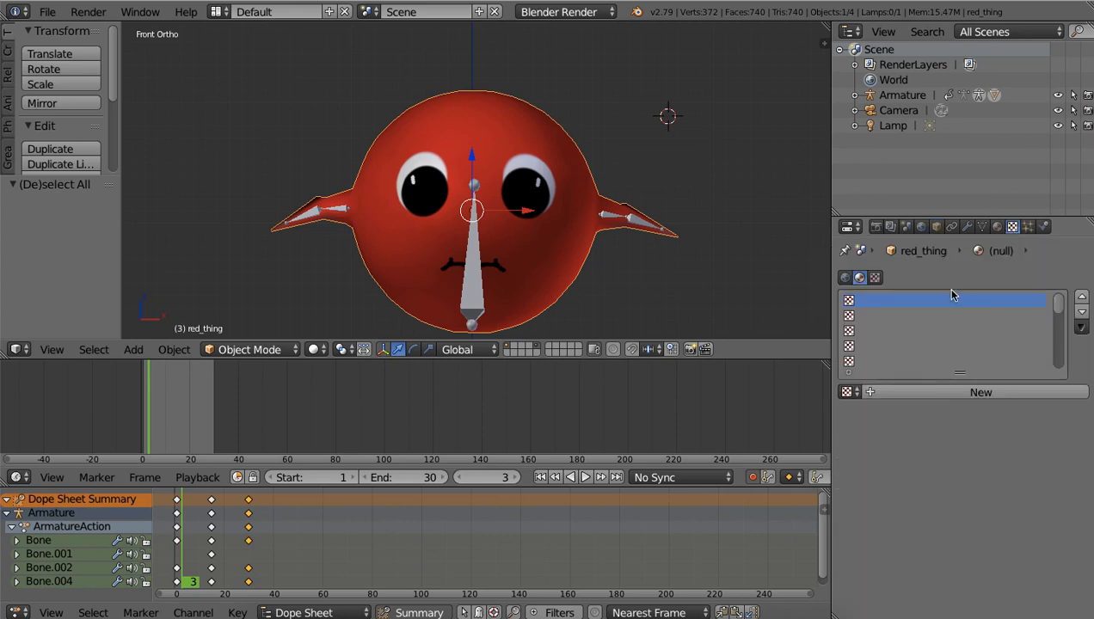
{"action": "left_click", "coordinate": [924, 400]}
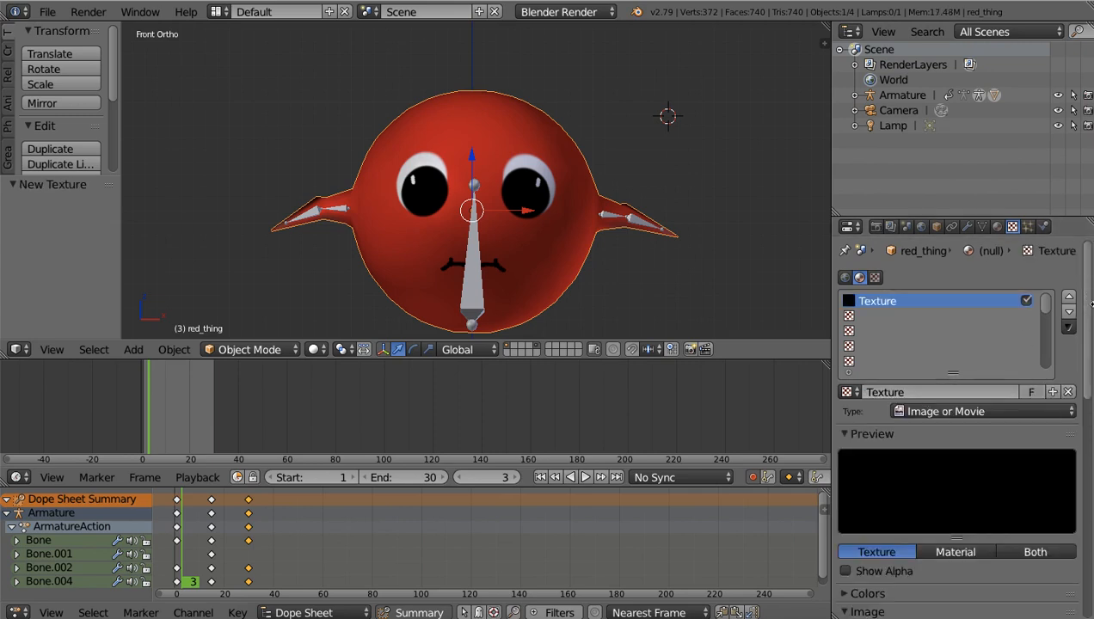
{"action": "scroll", "coordinate": [1091, 307], "scroll_direction": "down", "scroll_amount": 3}
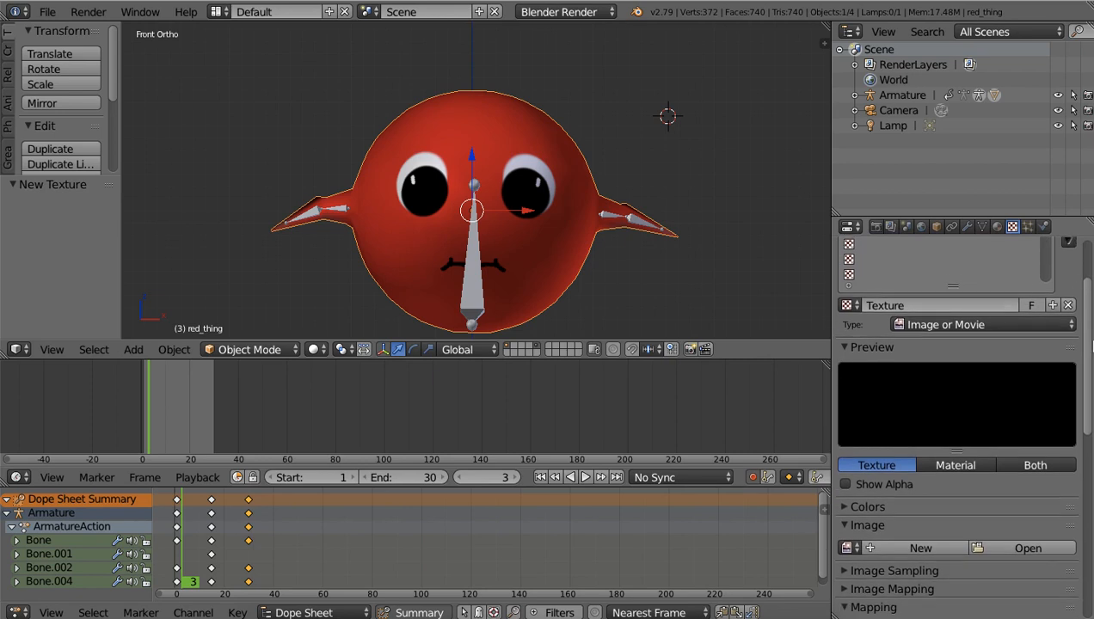
{"action": "scroll", "coordinate": [1090, 376], "scroll_direction": "down", "scroll_amount": 2}
{"action": "mouse_move", "coordinate": [1090, 372]}
{"action": "left_mouse_down"}
{"action": "mouse_move", "coordinate": [1087, 363]}
{"action": "mouse_move", "coordinate": [1085, 382]}
{"action": "left_mouse_up"}
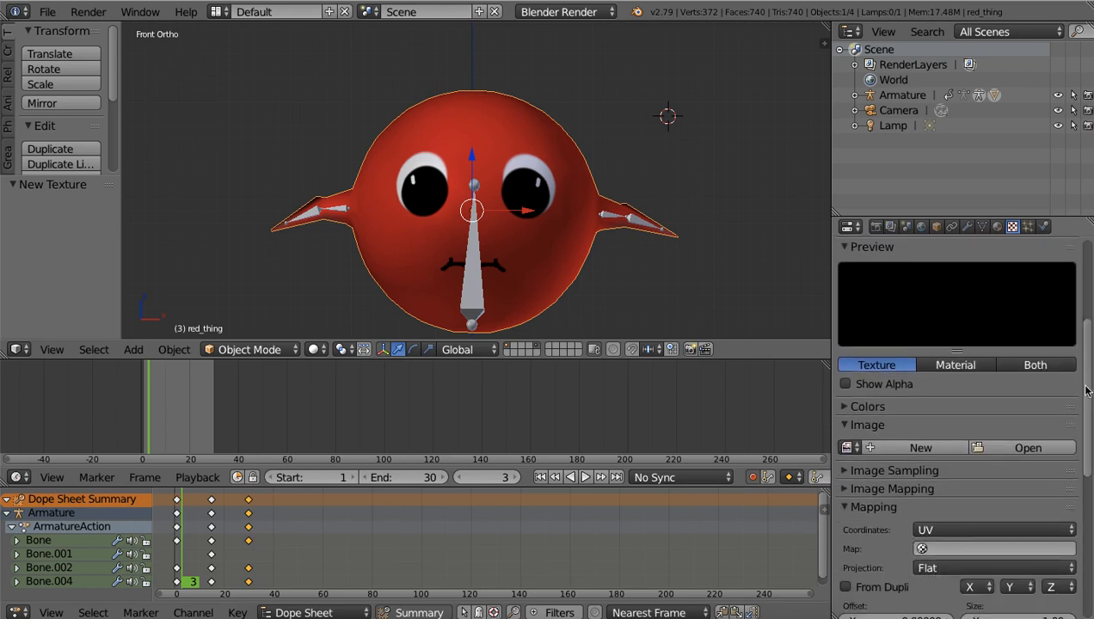
{"action": "left_click", "coordinate": [1006, 448]}
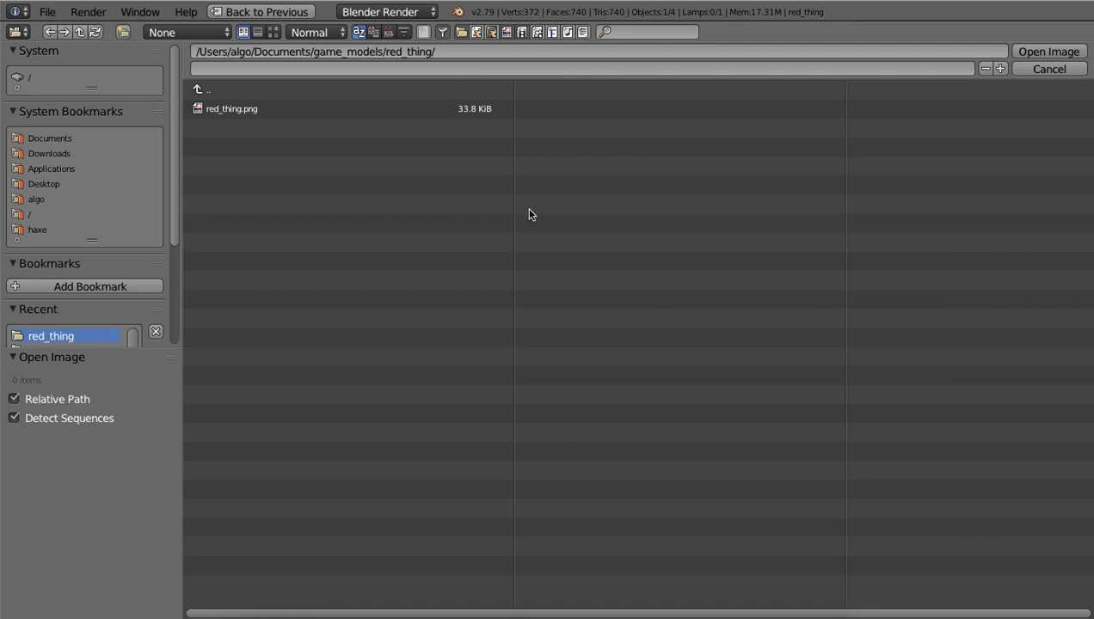
{"action": "double_click", "coordinate": [219, 112]}
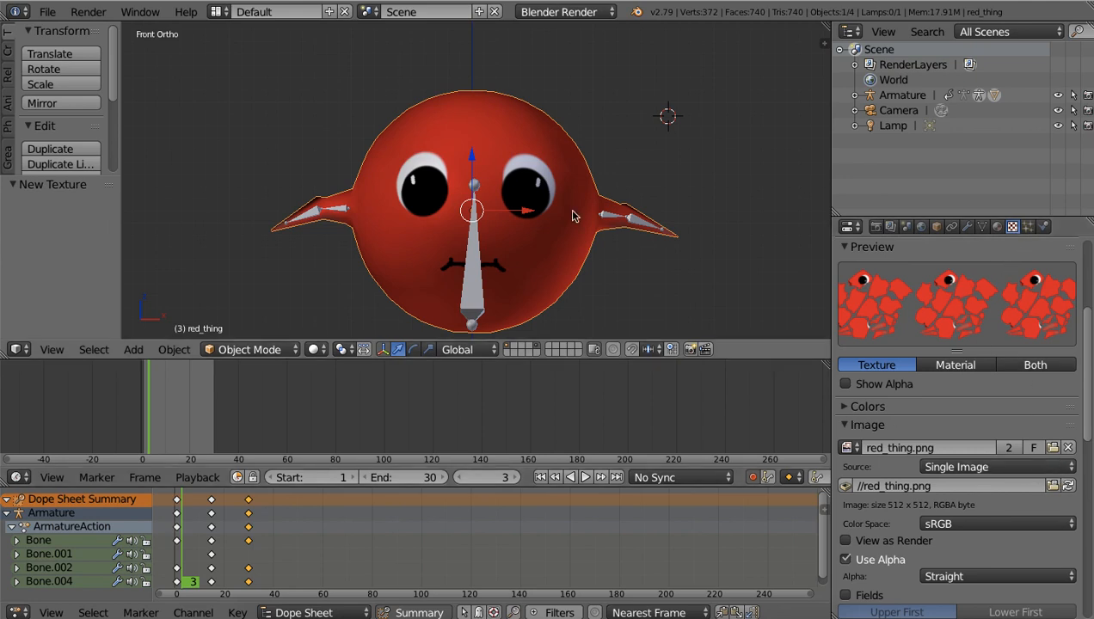
Step: Export the scene as a glTF 2.0 binary file named red_thing.glb in the red_thing folder
{"action": "left_click", "coordinate": [48, 12]}
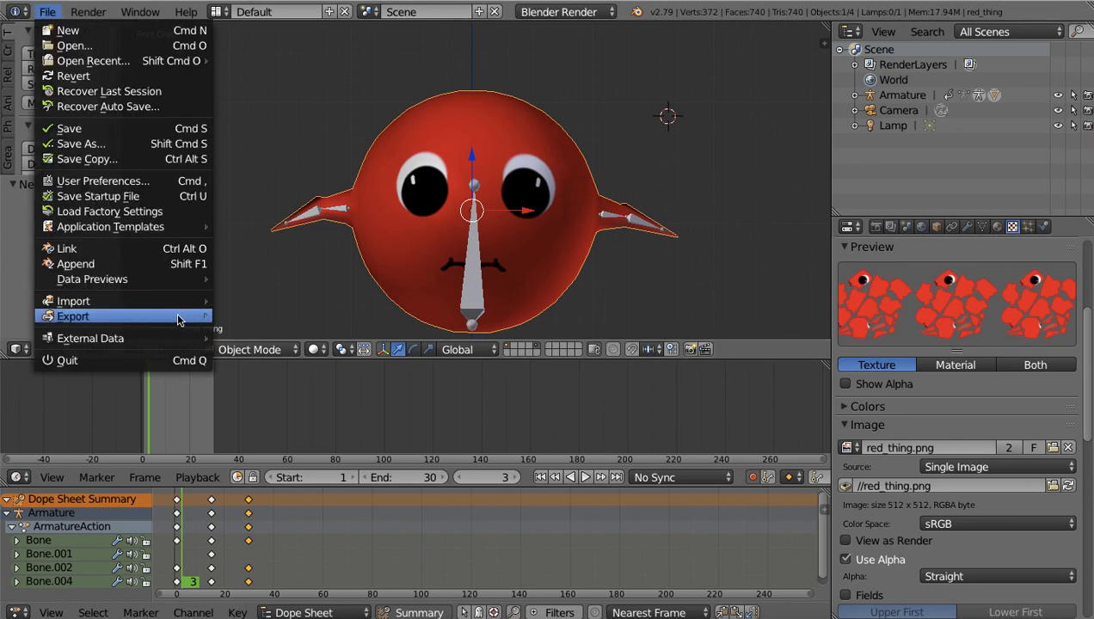
{"action": "mouse_move", "coordinate": [203, 318]}
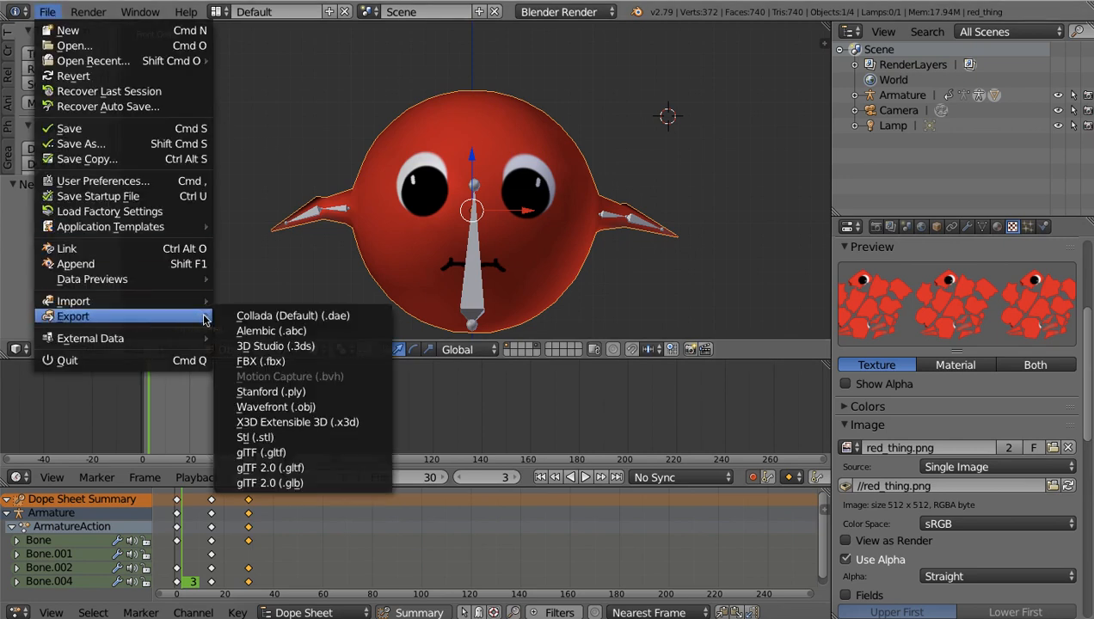
{"action": "left_click", "coordinate": [270, 483]}
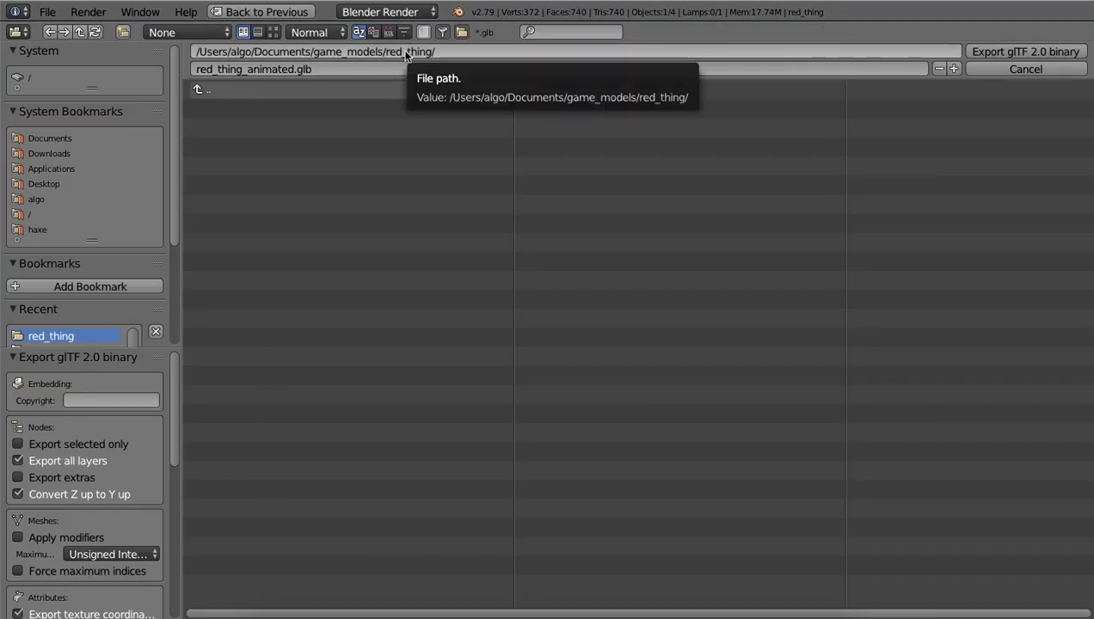
{"action": "left_click", "coordinate": [300, 71]}
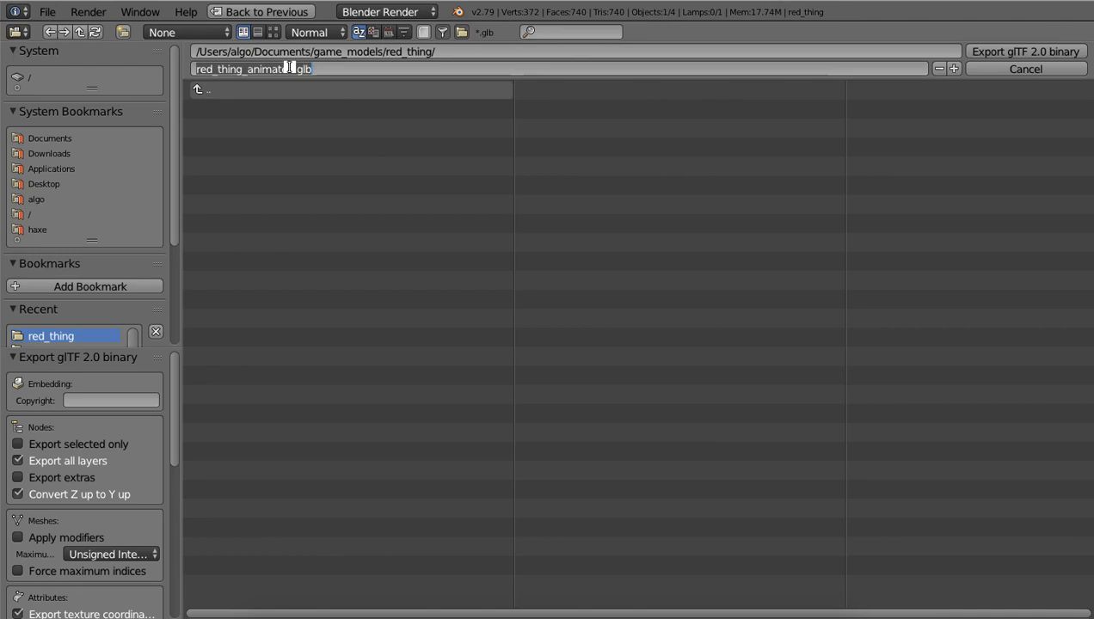
{"action": "key", "text": "BackSpace"}
{"action": "key", "text": "BackSpace"}
{"action": "key", "text": "BackSpace"}
{"action": "key", "text": "BackSpace"}
{"action": "key", "text": "BackSpace"}
{"action": "key", "text": "BackSpace"}
{"action": "key", "text": "BackSpace"}
{"action": "key", "text": "BackSpace"}
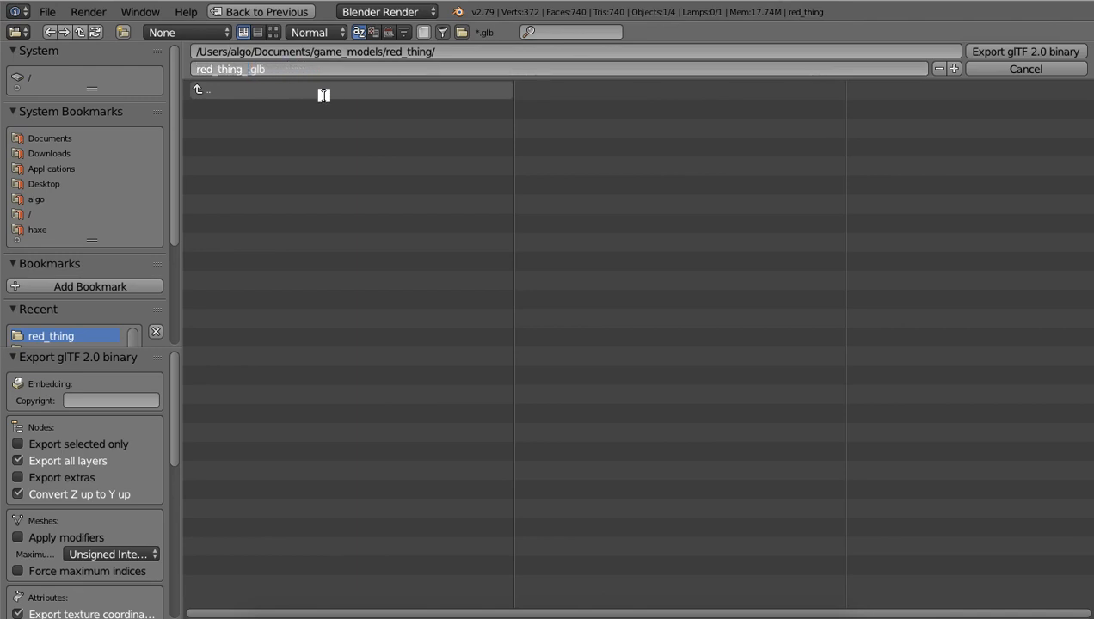
{"action": "key", "text": "BackSpace"}
{"action": "key", "text": "Return"}
{"action": "left_click", "coordinate": [1028, 52]}
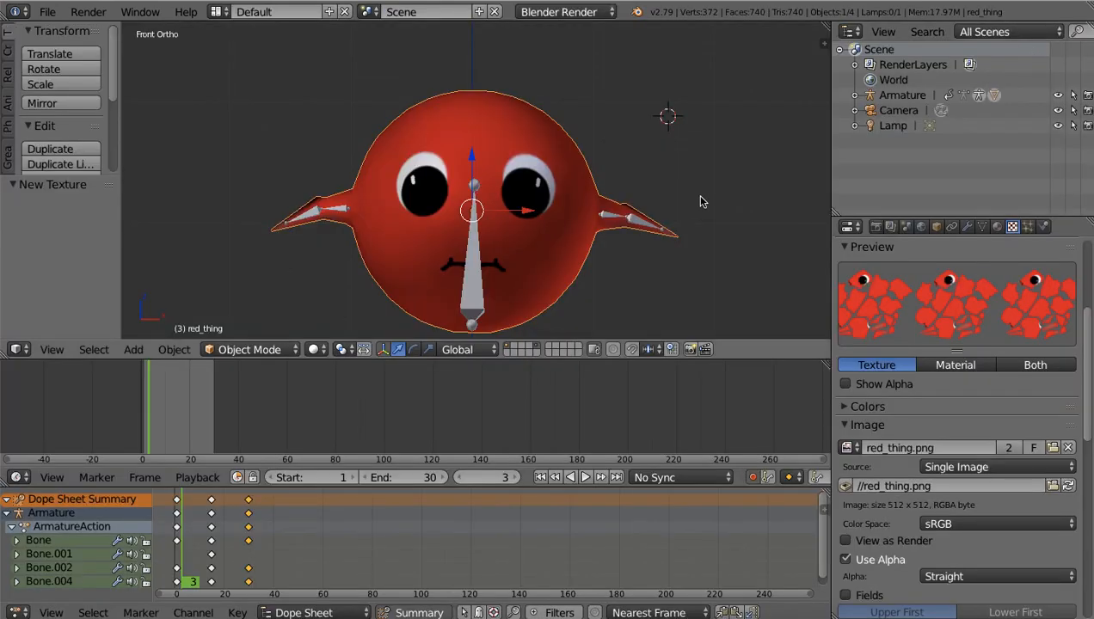